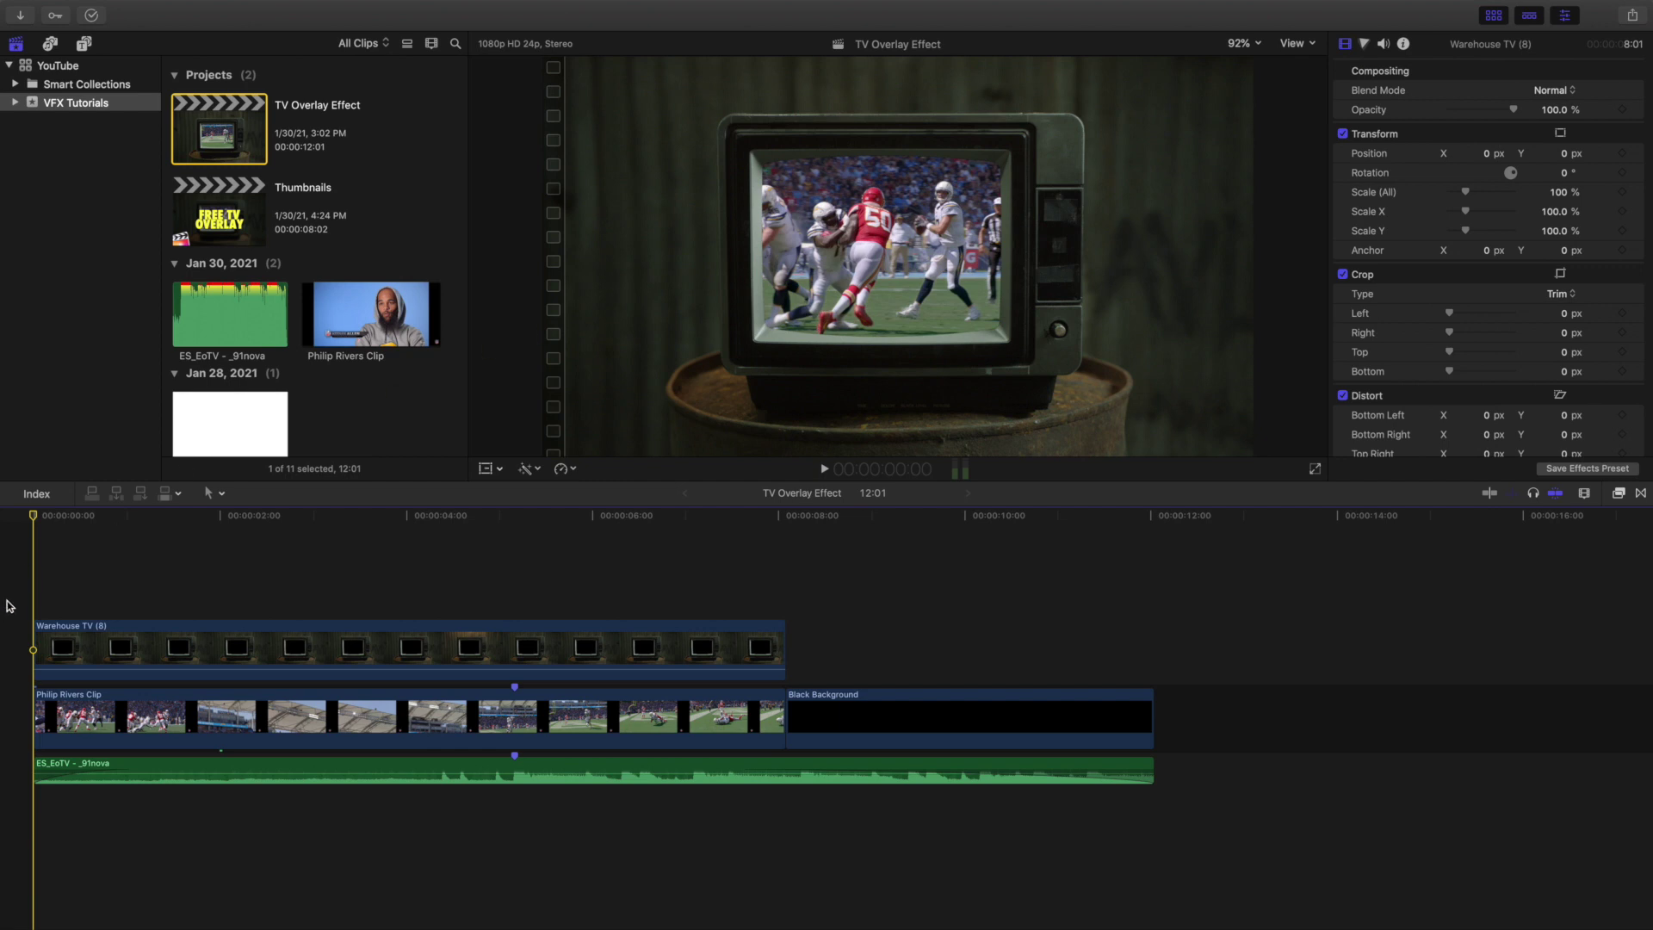
Play through the TV overlay project, then return the playhead to the start
key(space)
key(Home)
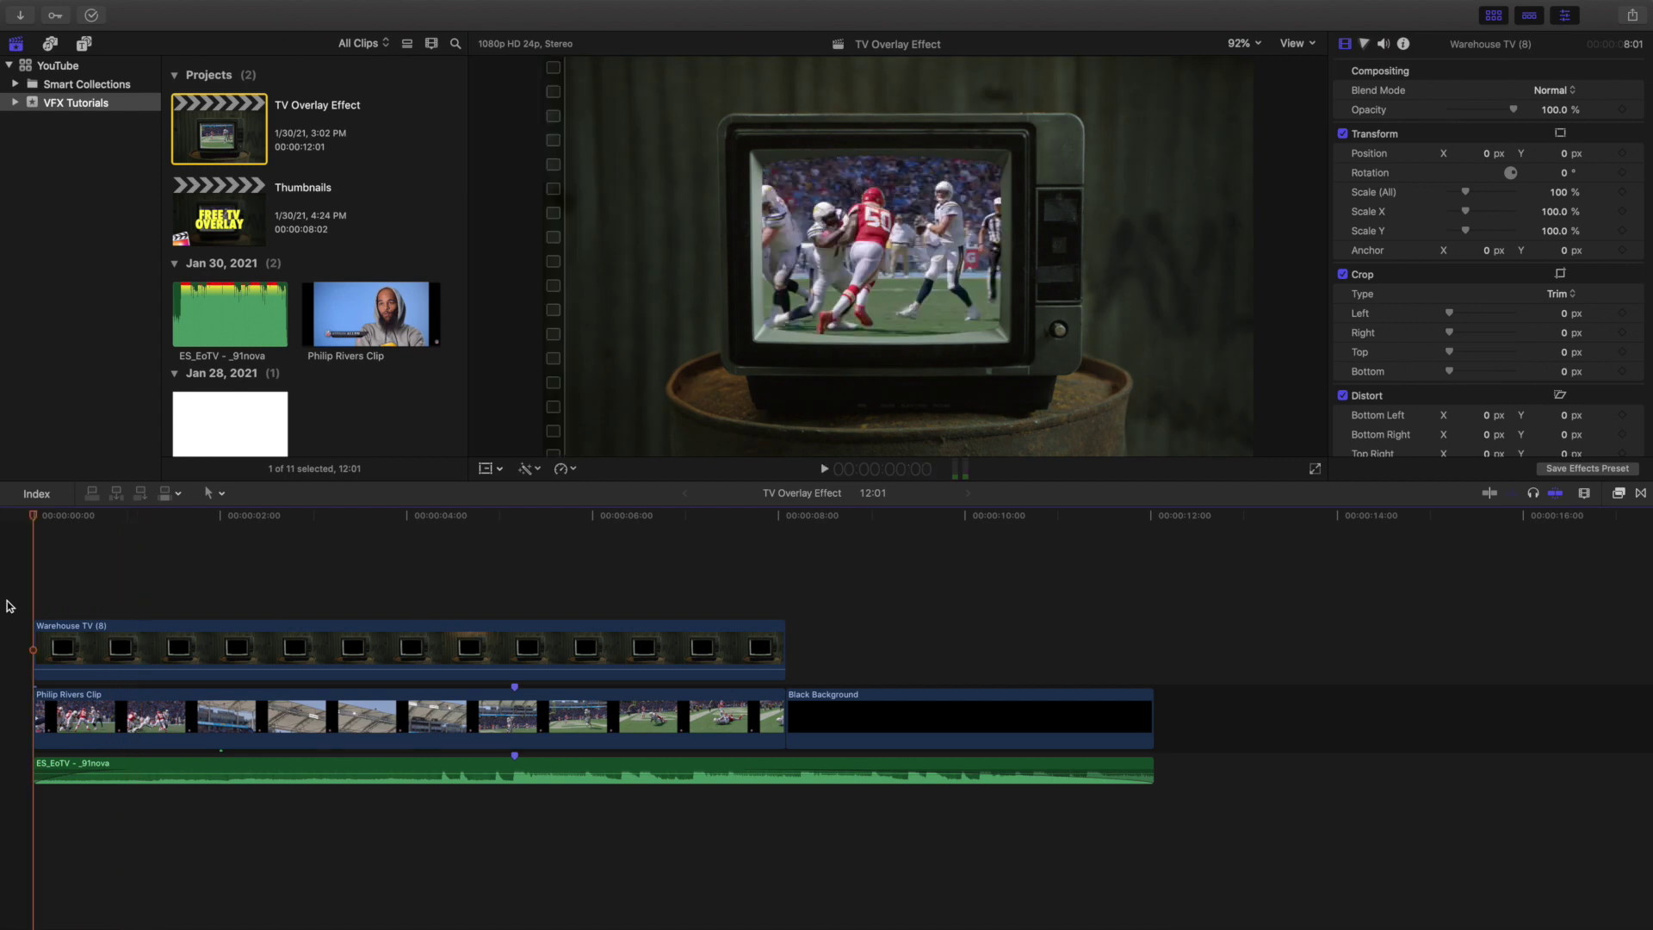
key(space)
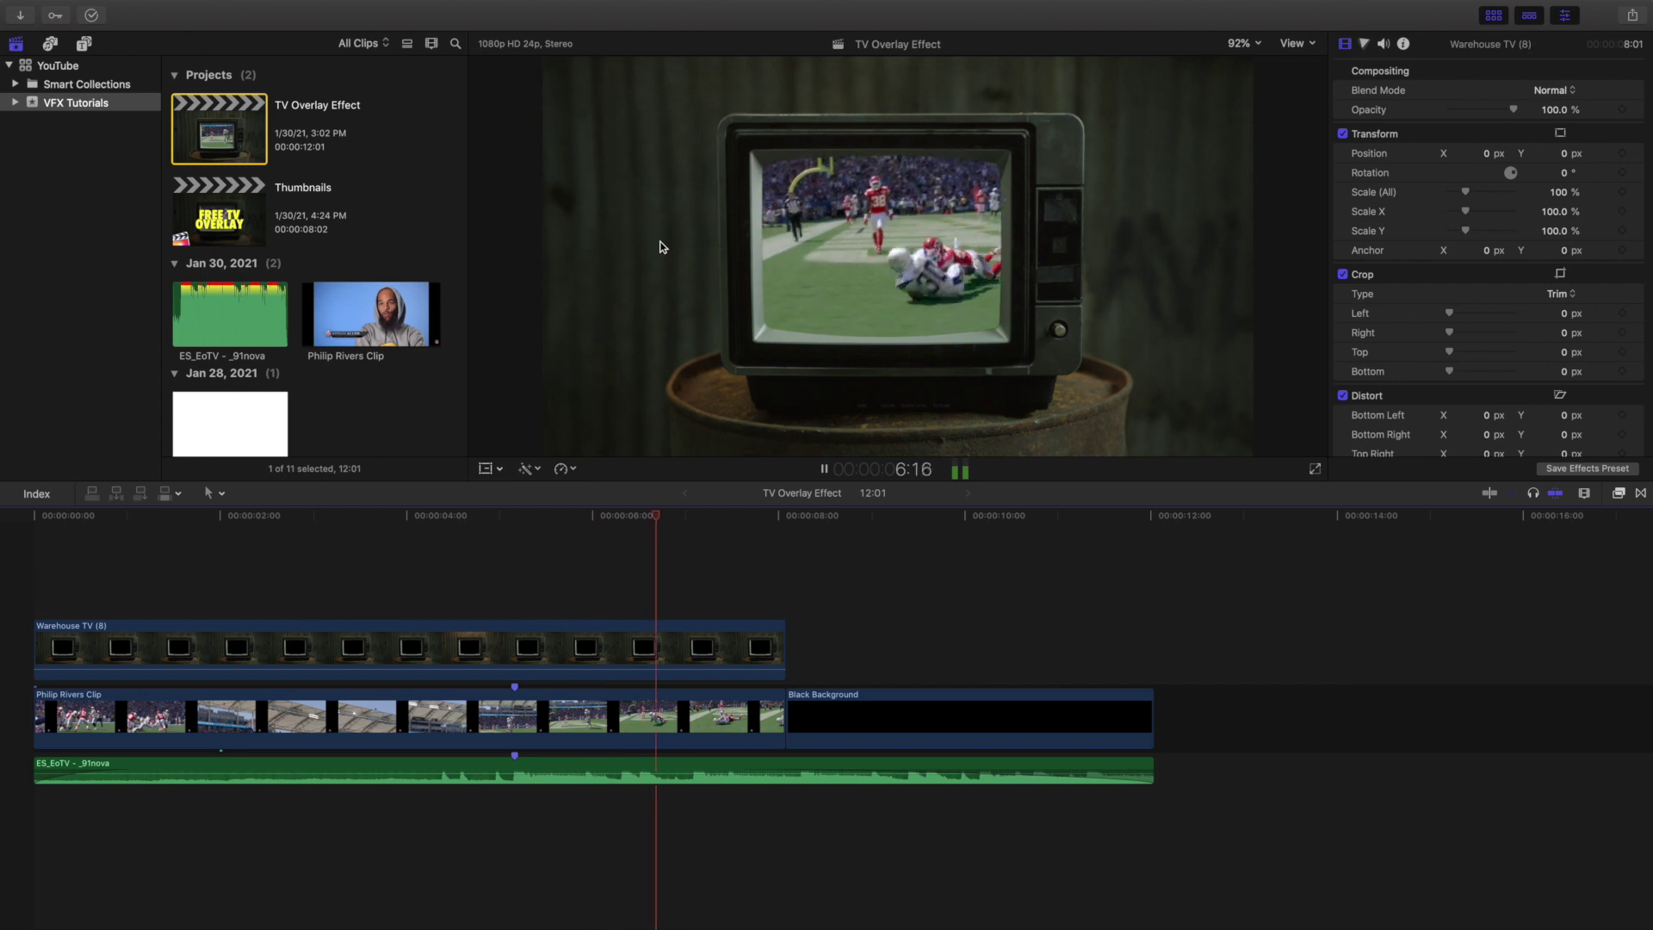
key(space)
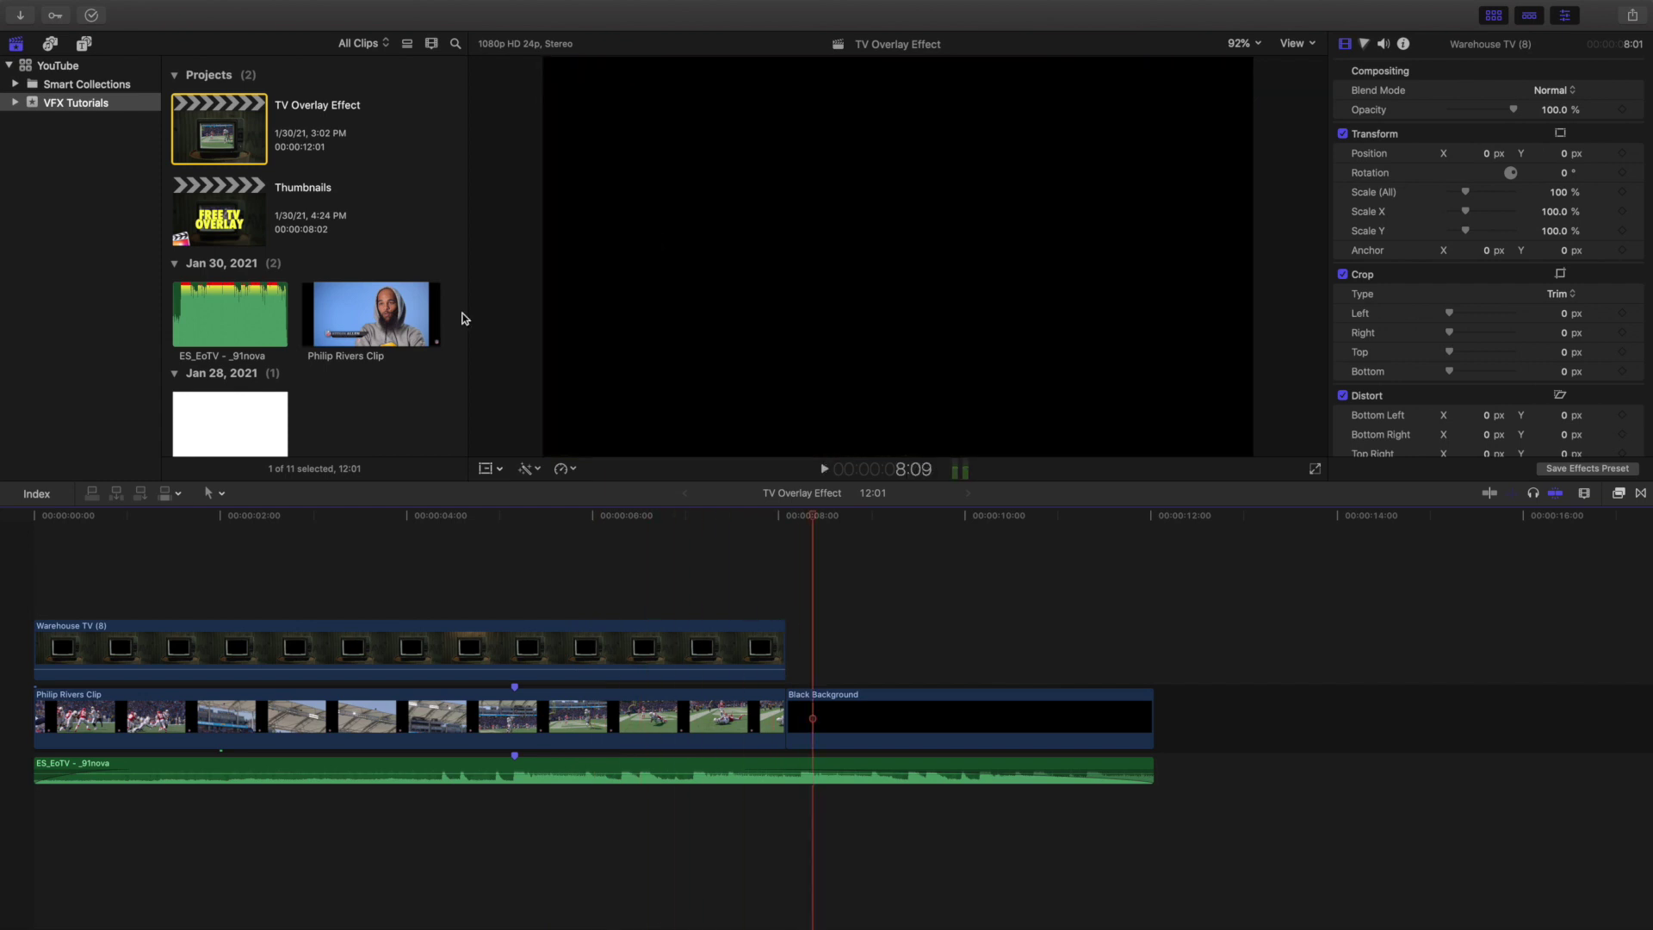
key(Home)
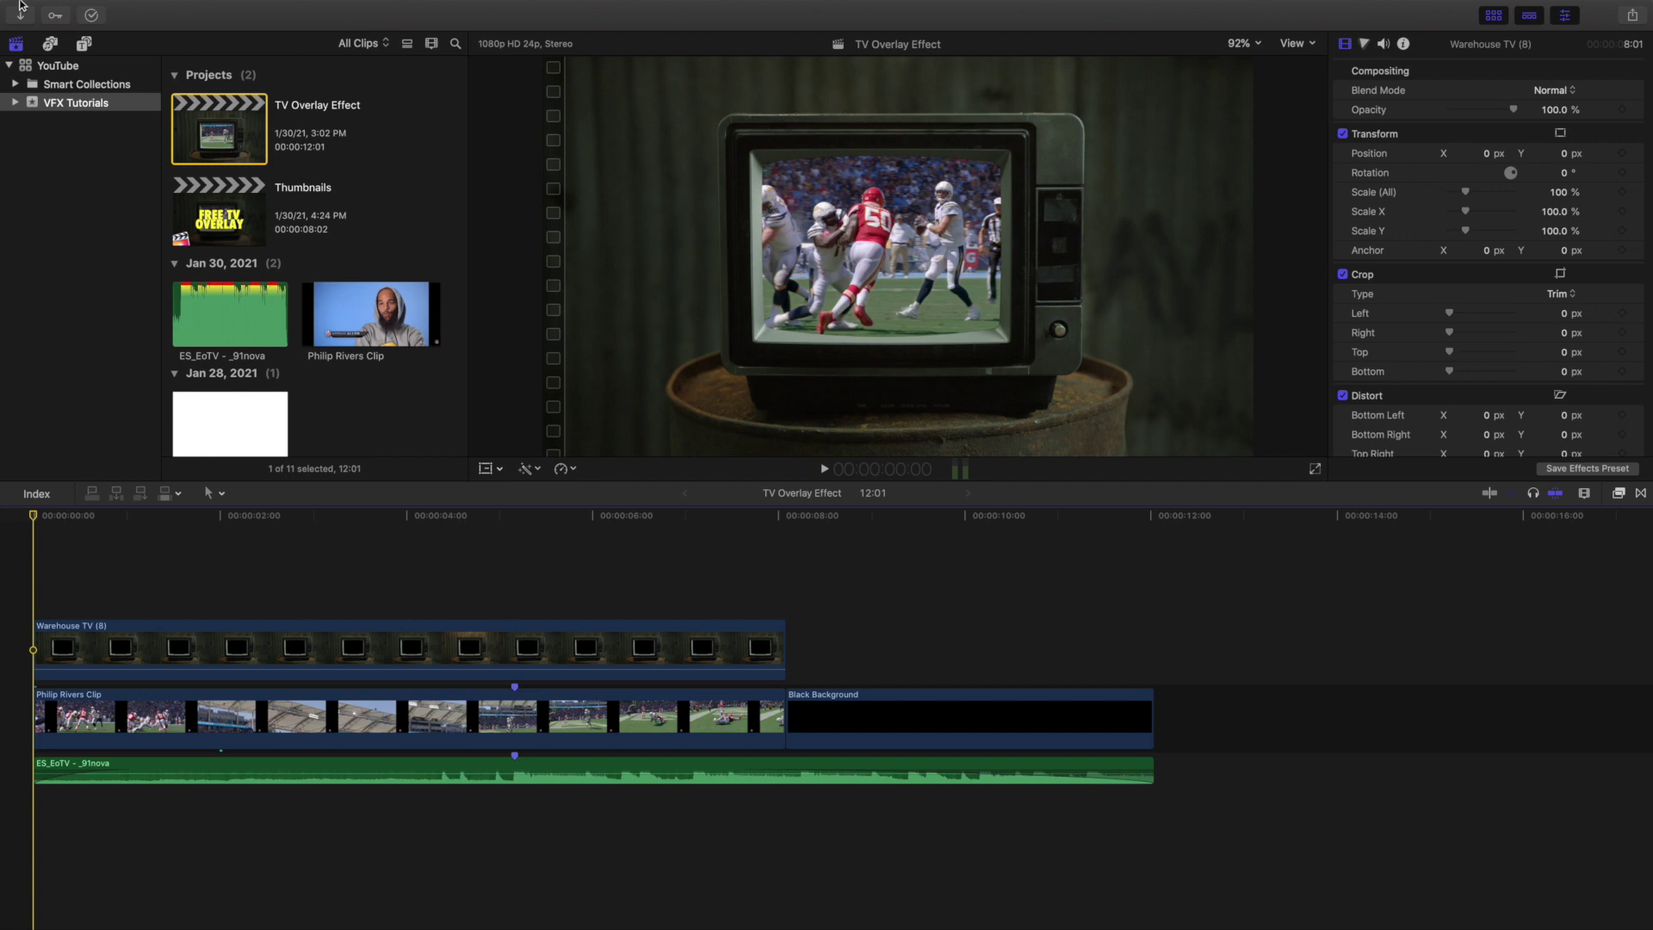
Create a new 1080p HD 24p project named Test in VFX Tutorials
click(136, 7)
mouse_move(328, 29)
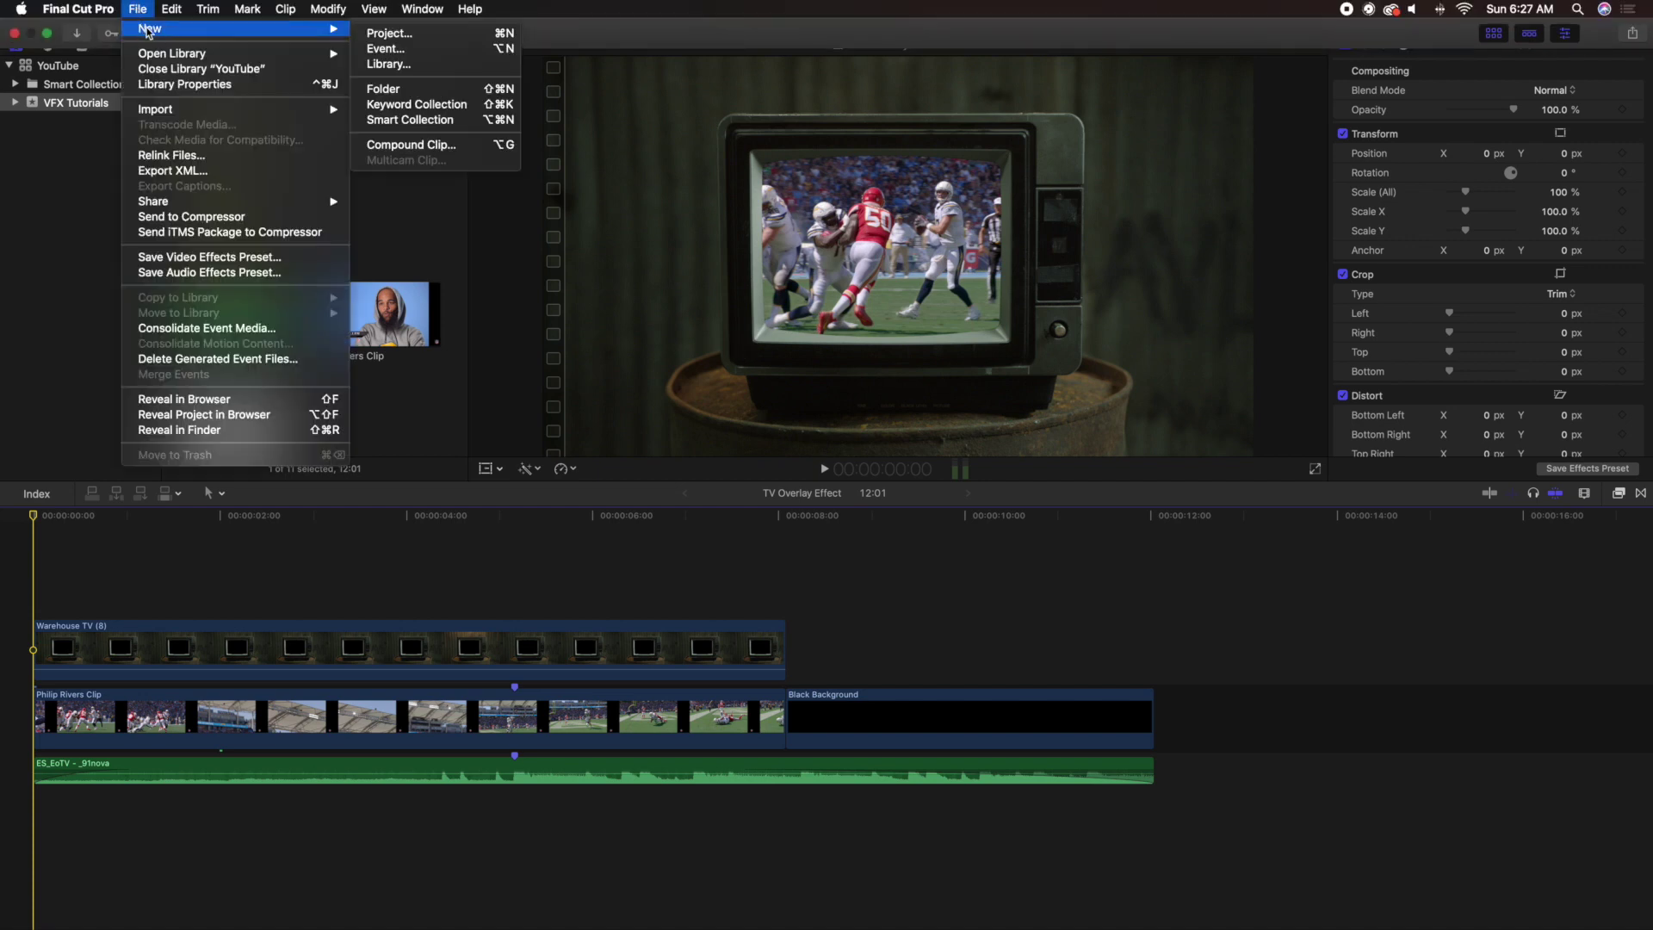
click(395, 36)
text(Test)
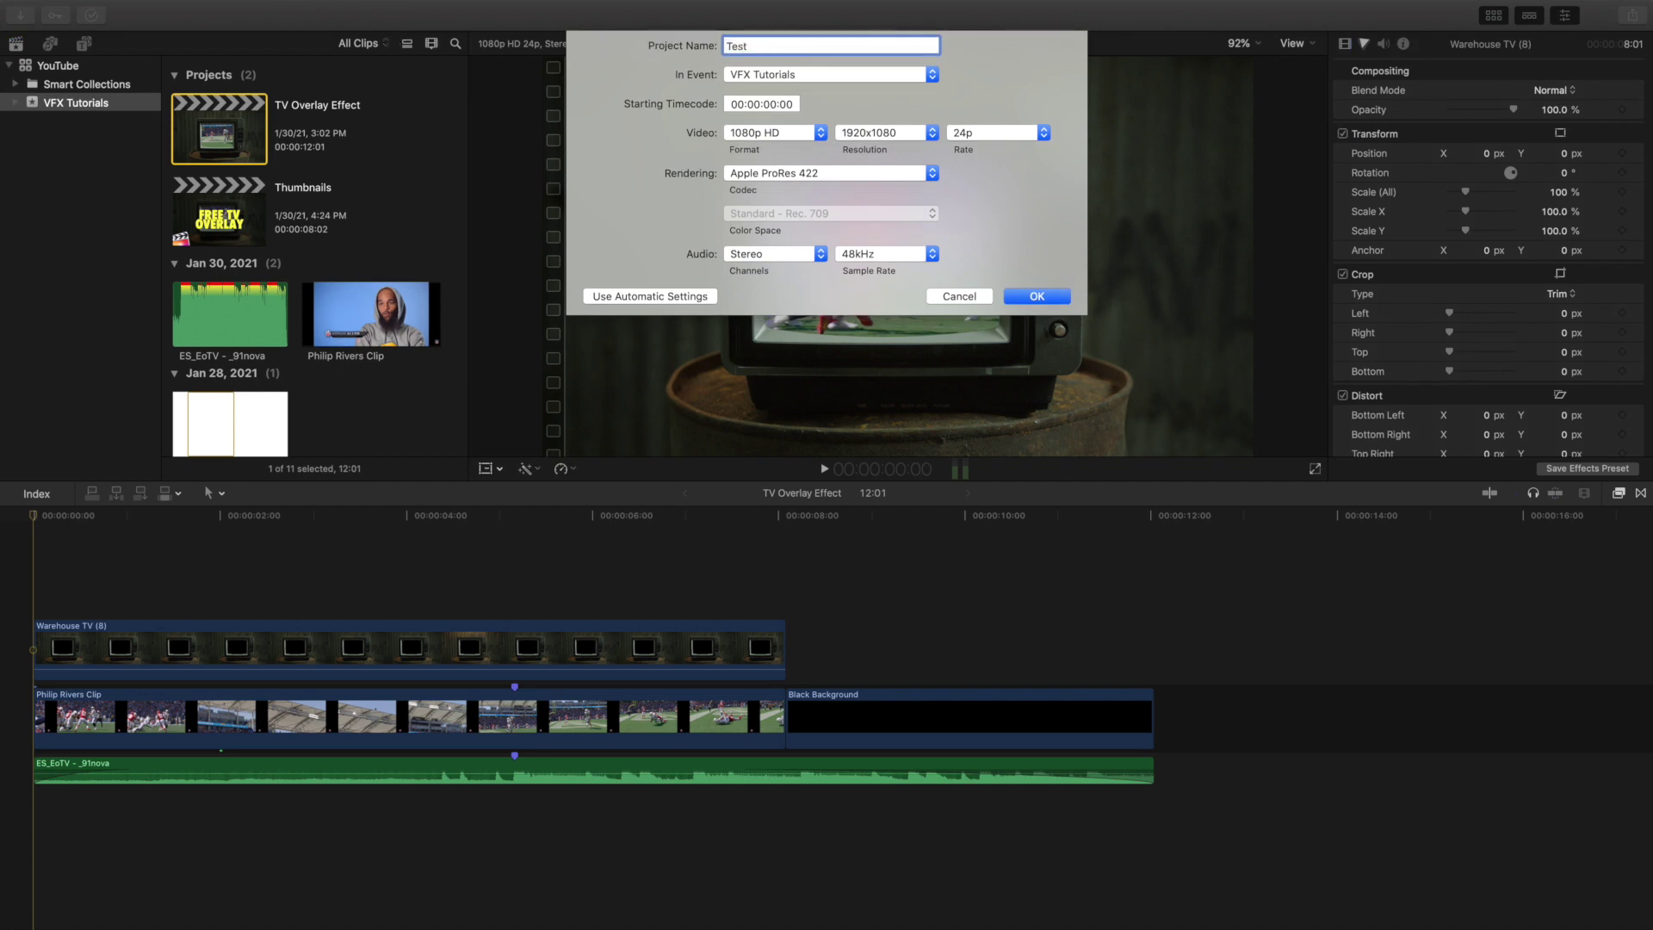
key(Return)
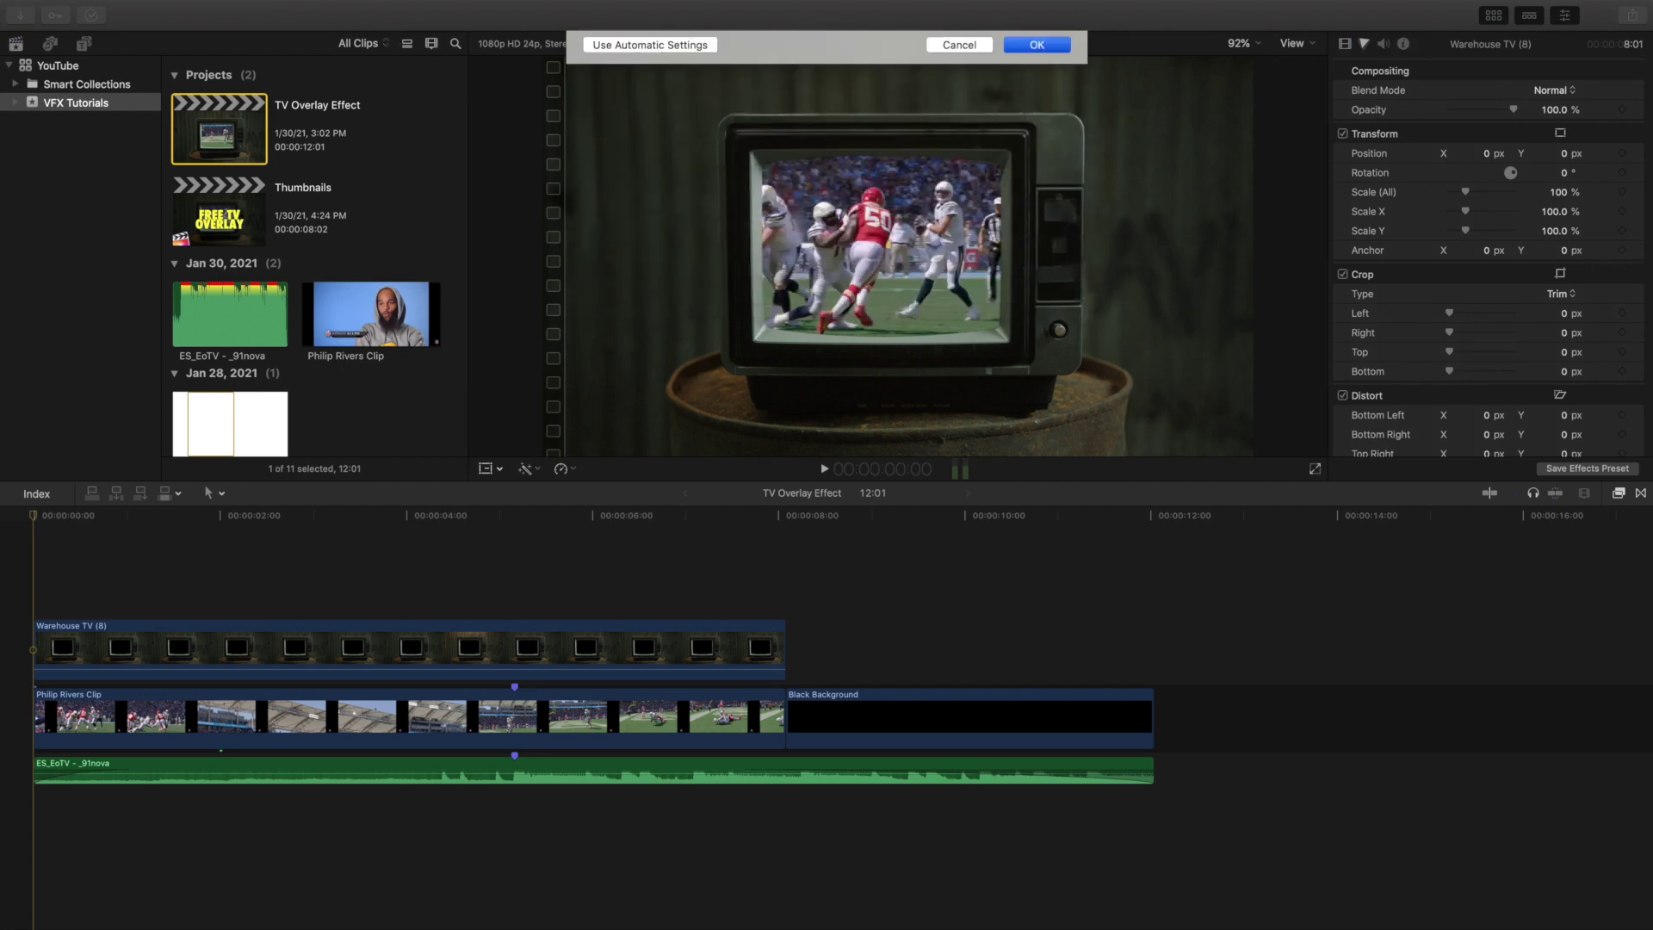
Copy the Philip Rivers clip from TV Overlay Effect and open the Test project
click(207, 303)
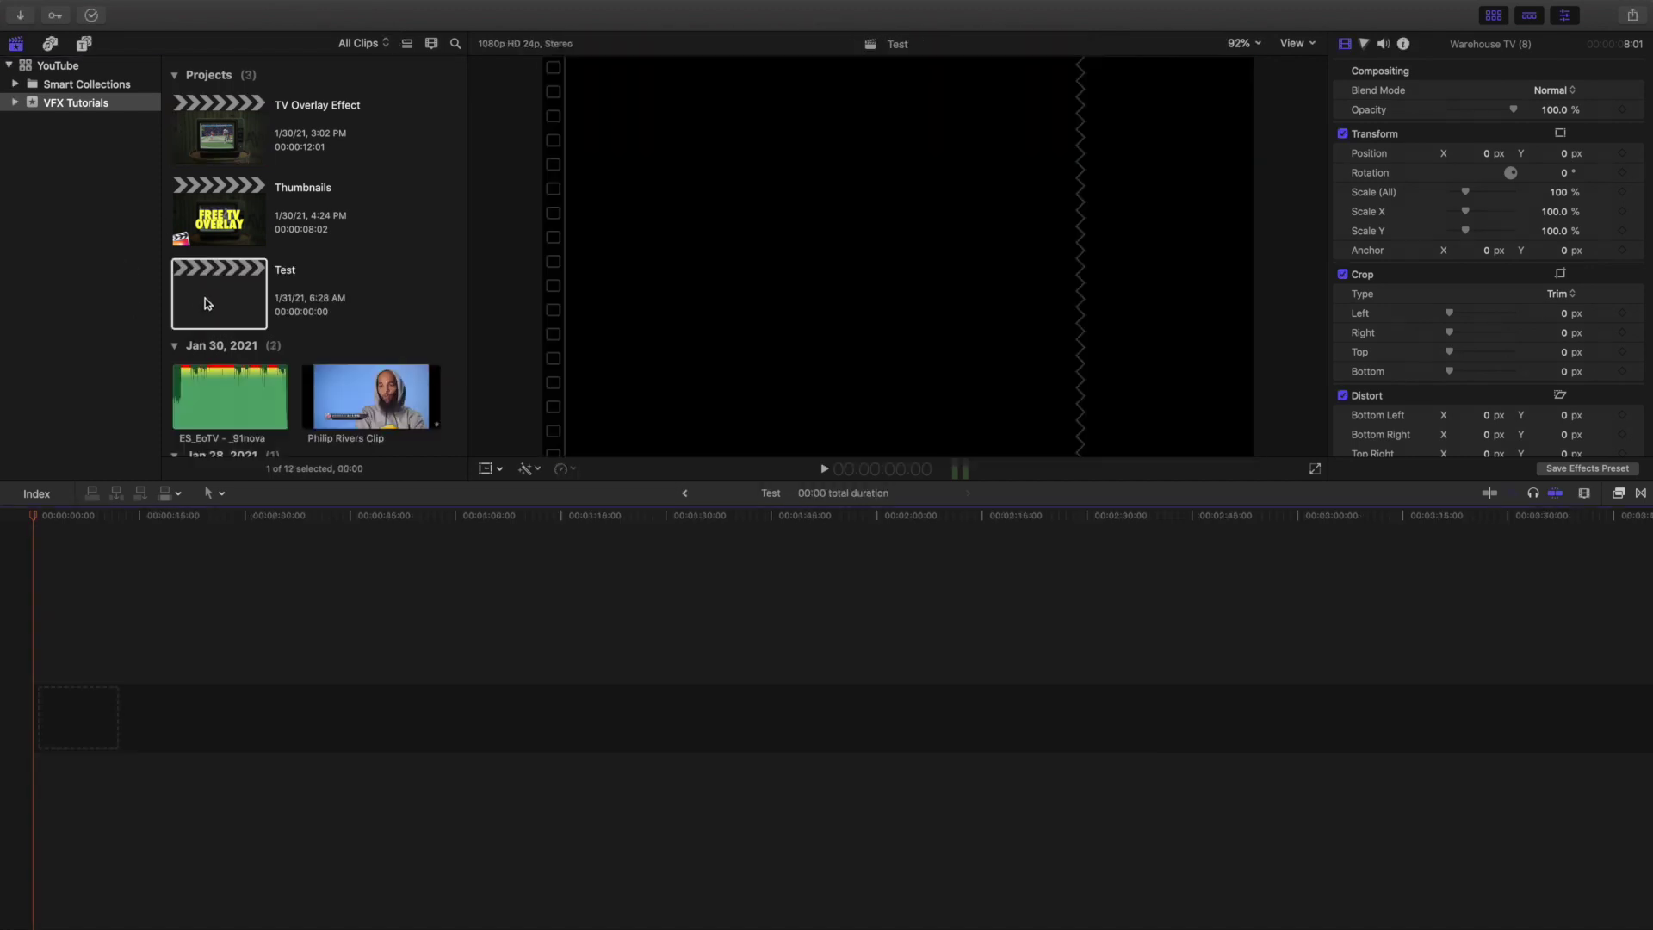
scroll(232, 310, down, 10)
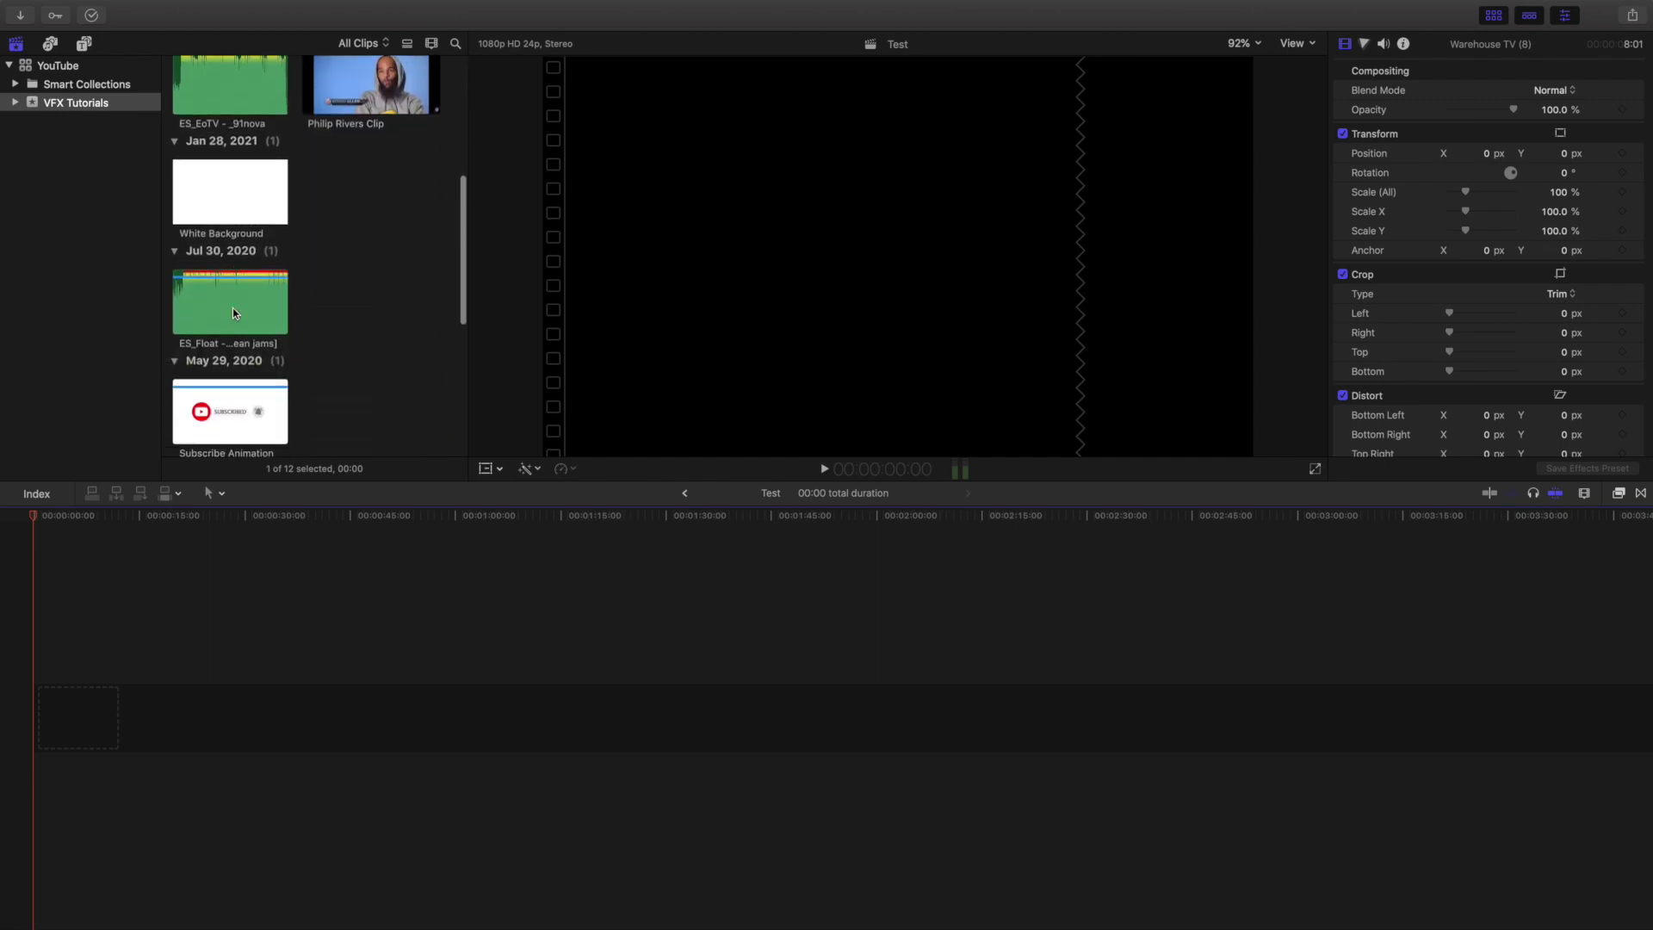
scroll(232, 310, up, 10)
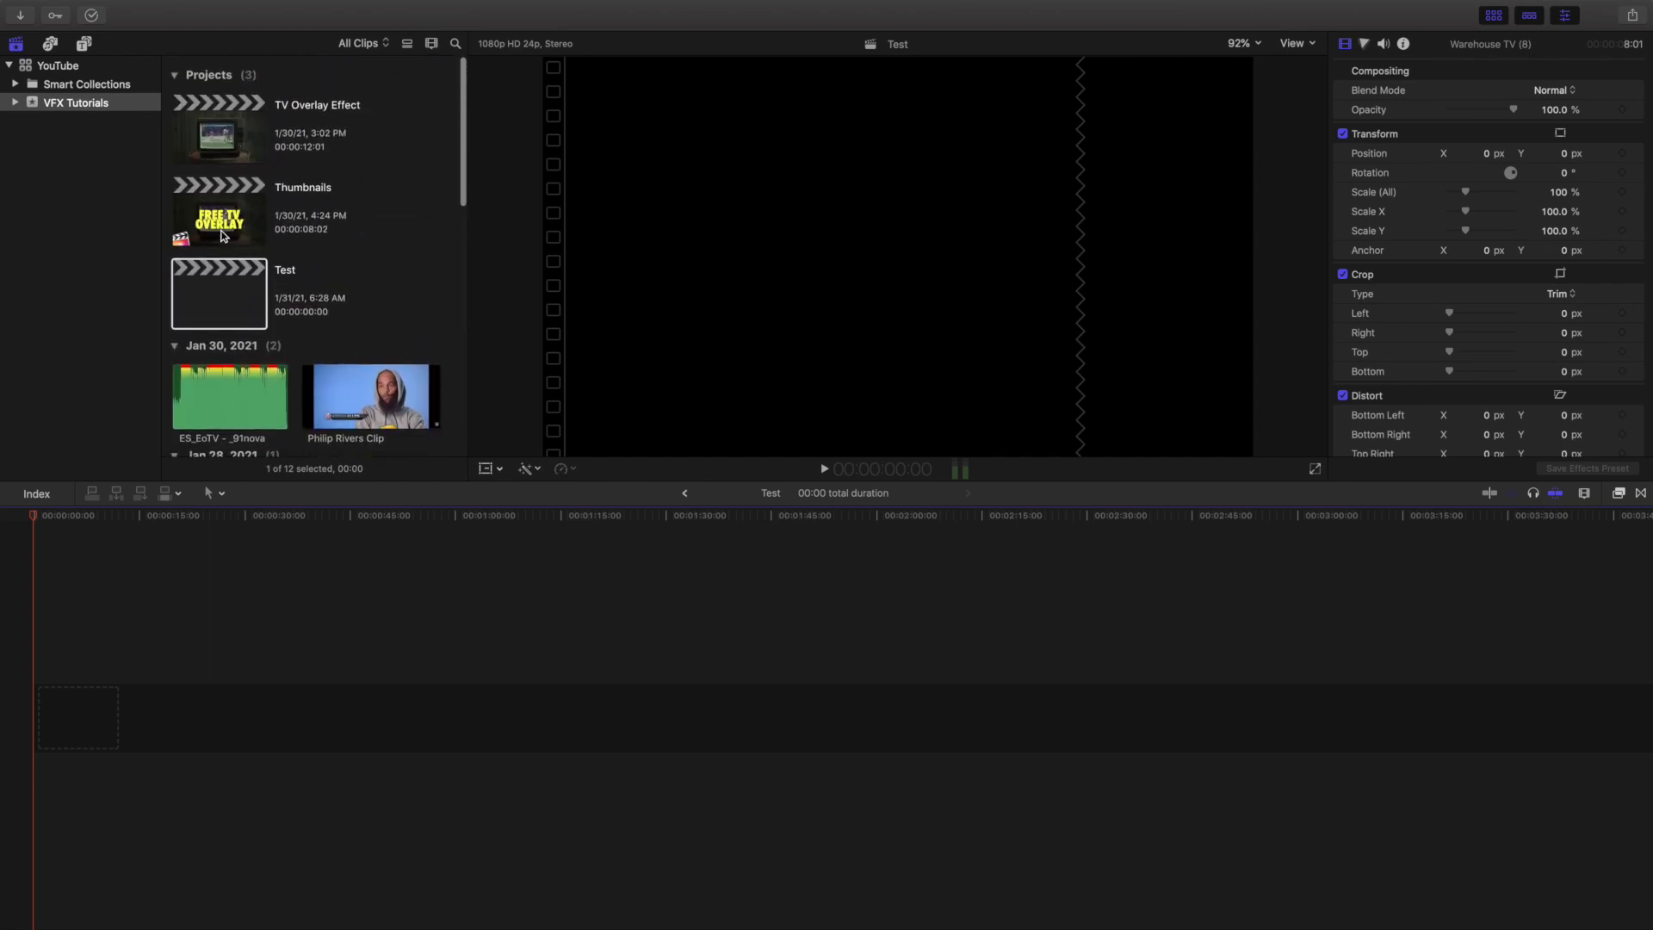
double_click(221, 156)
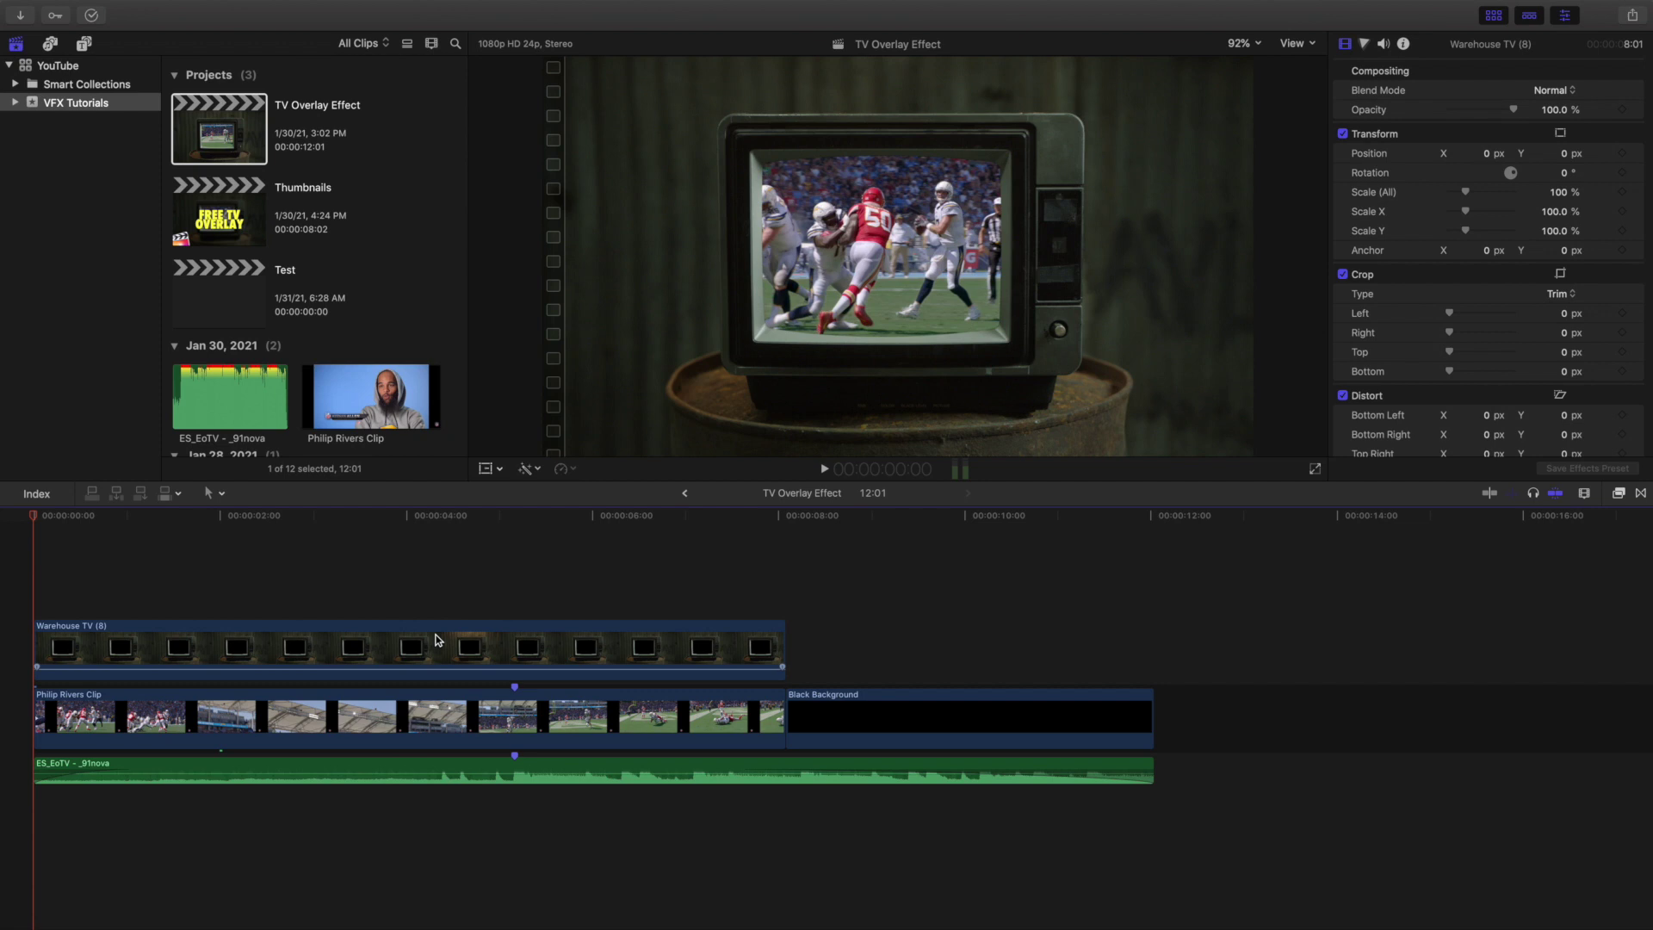
click(442, 708)
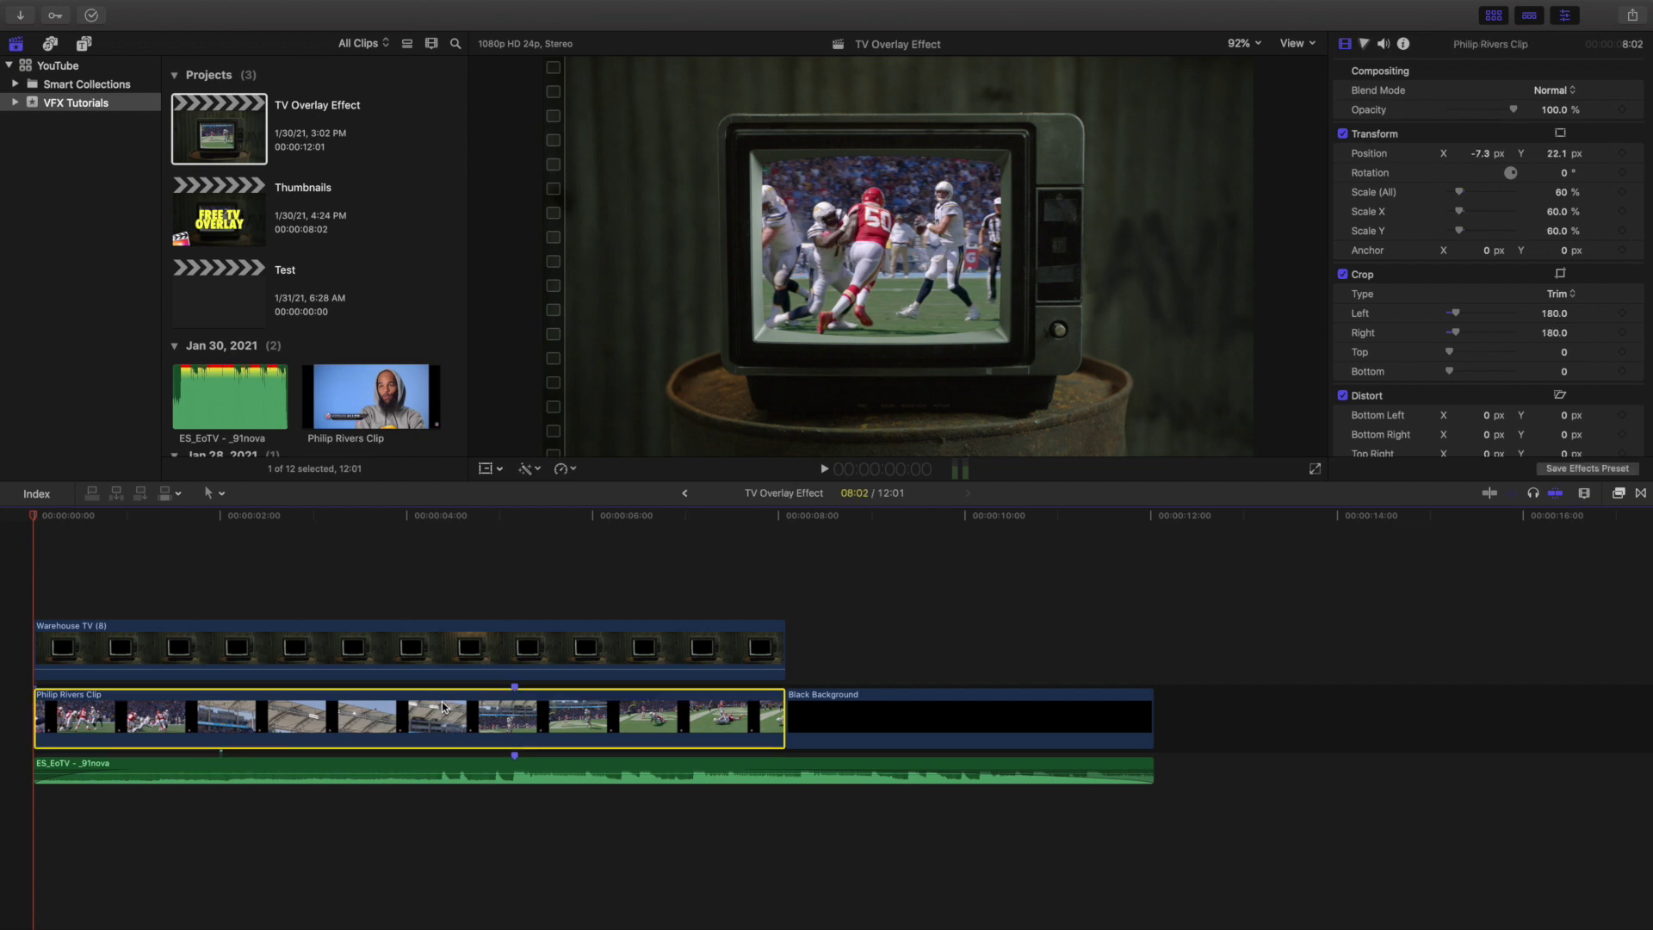
double_click(226, 303)
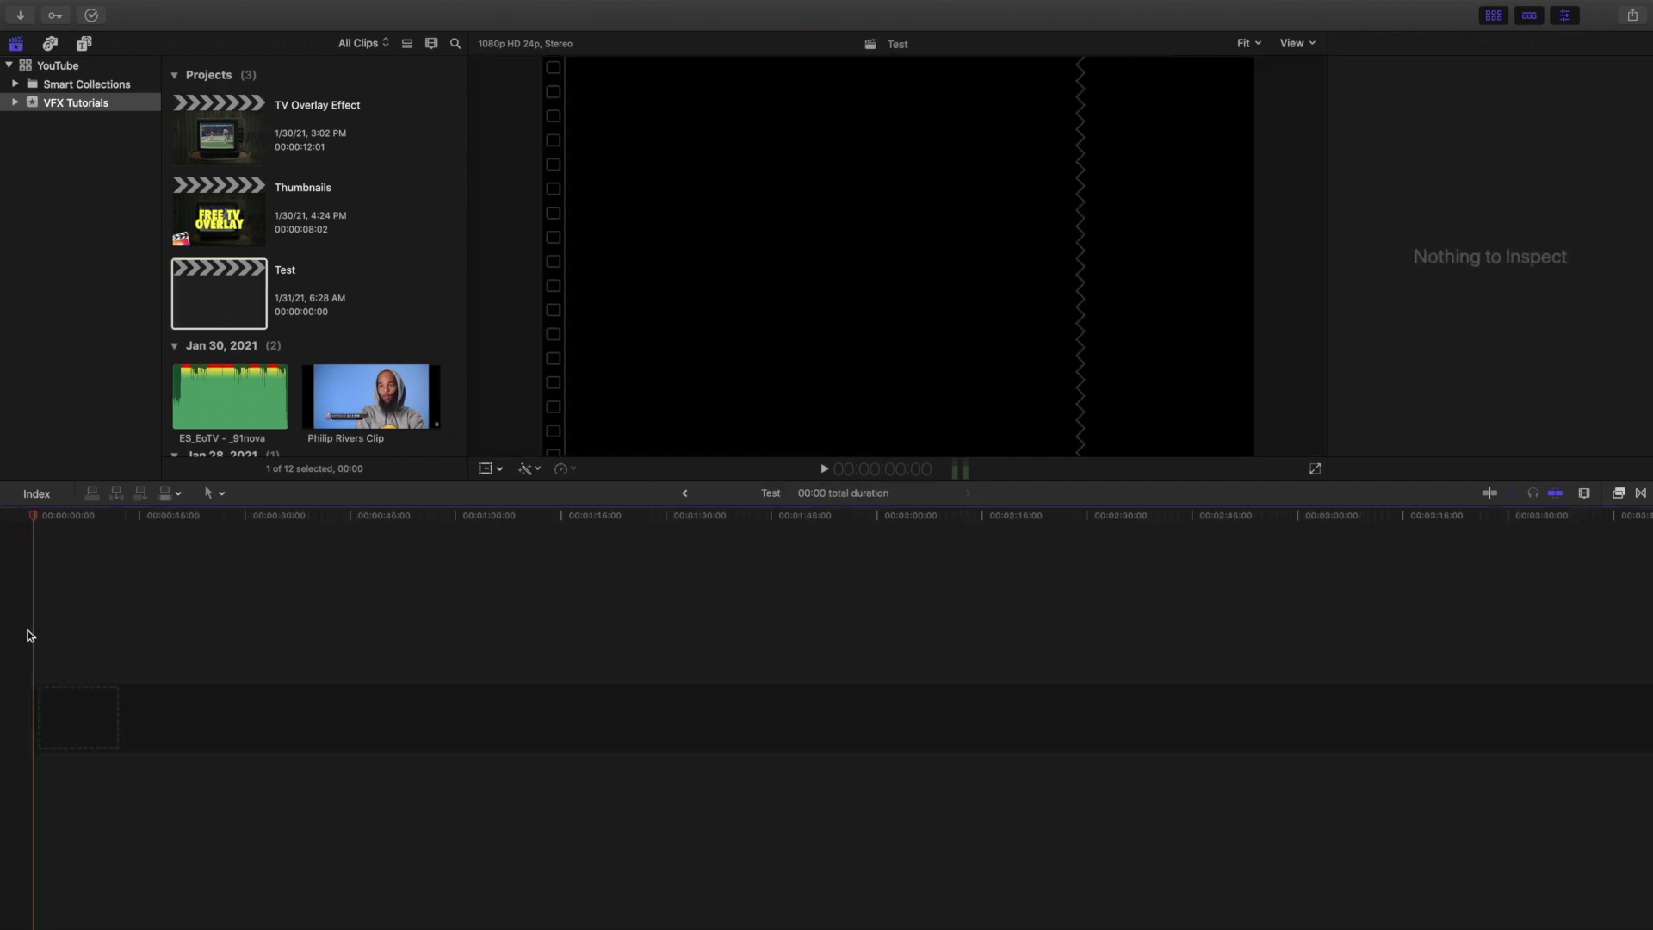
Paste the Philip Rivers clip into Test and reset its scale and position
key(super+v)
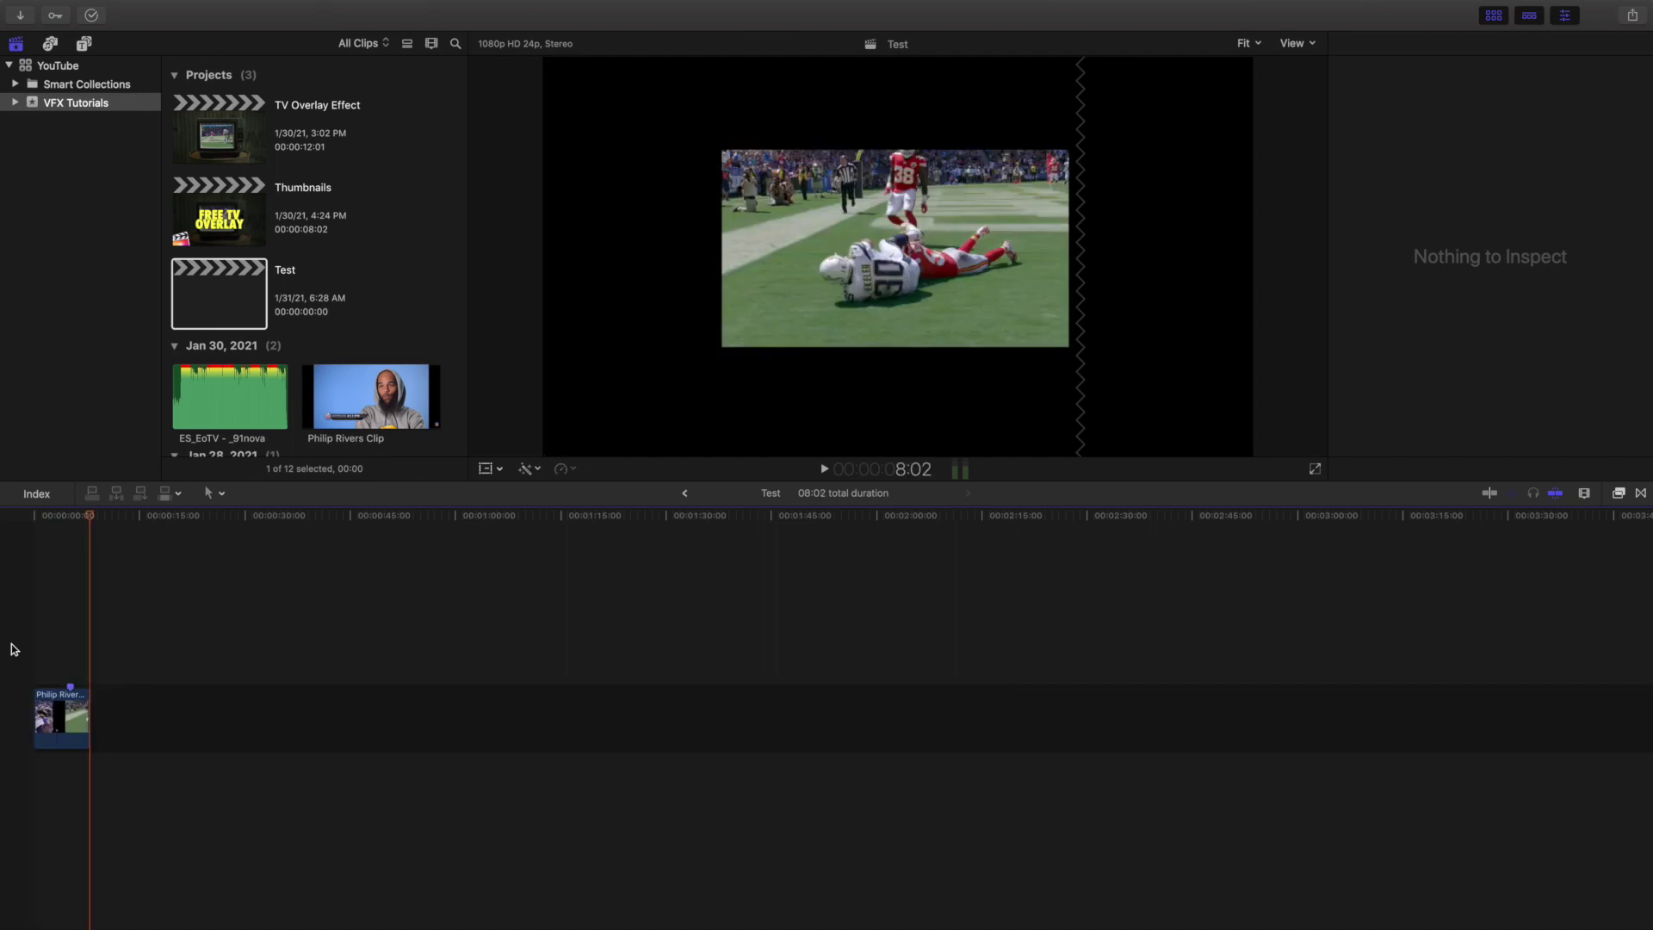
key(Home)
click(50, 706)
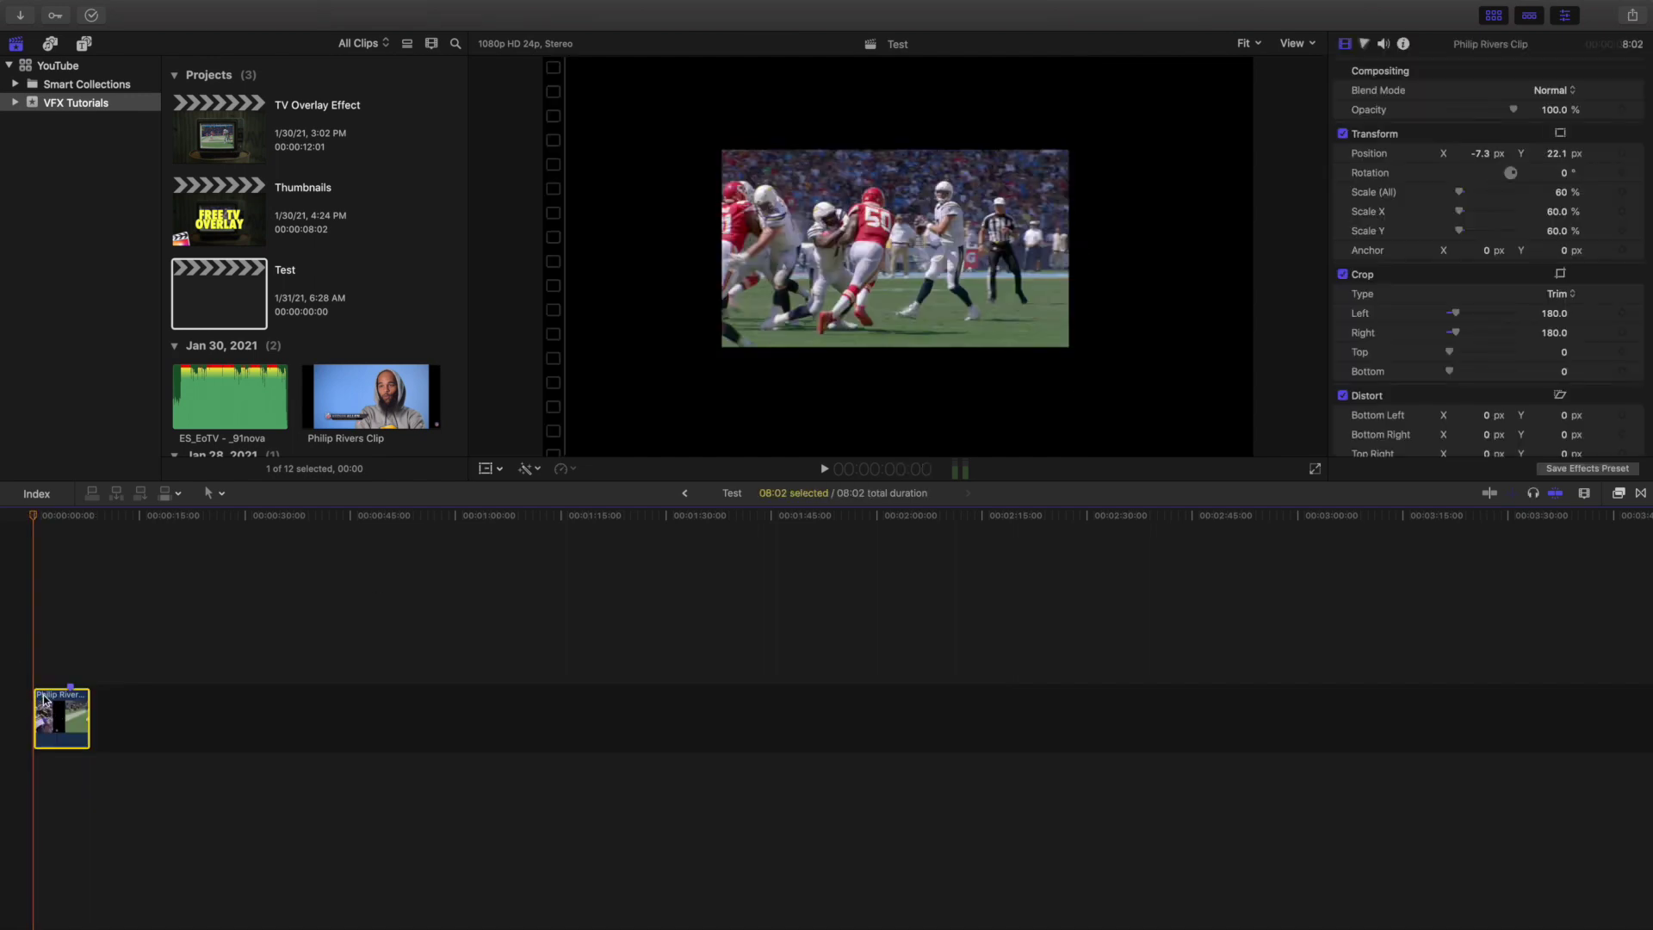
click(1634, 193)
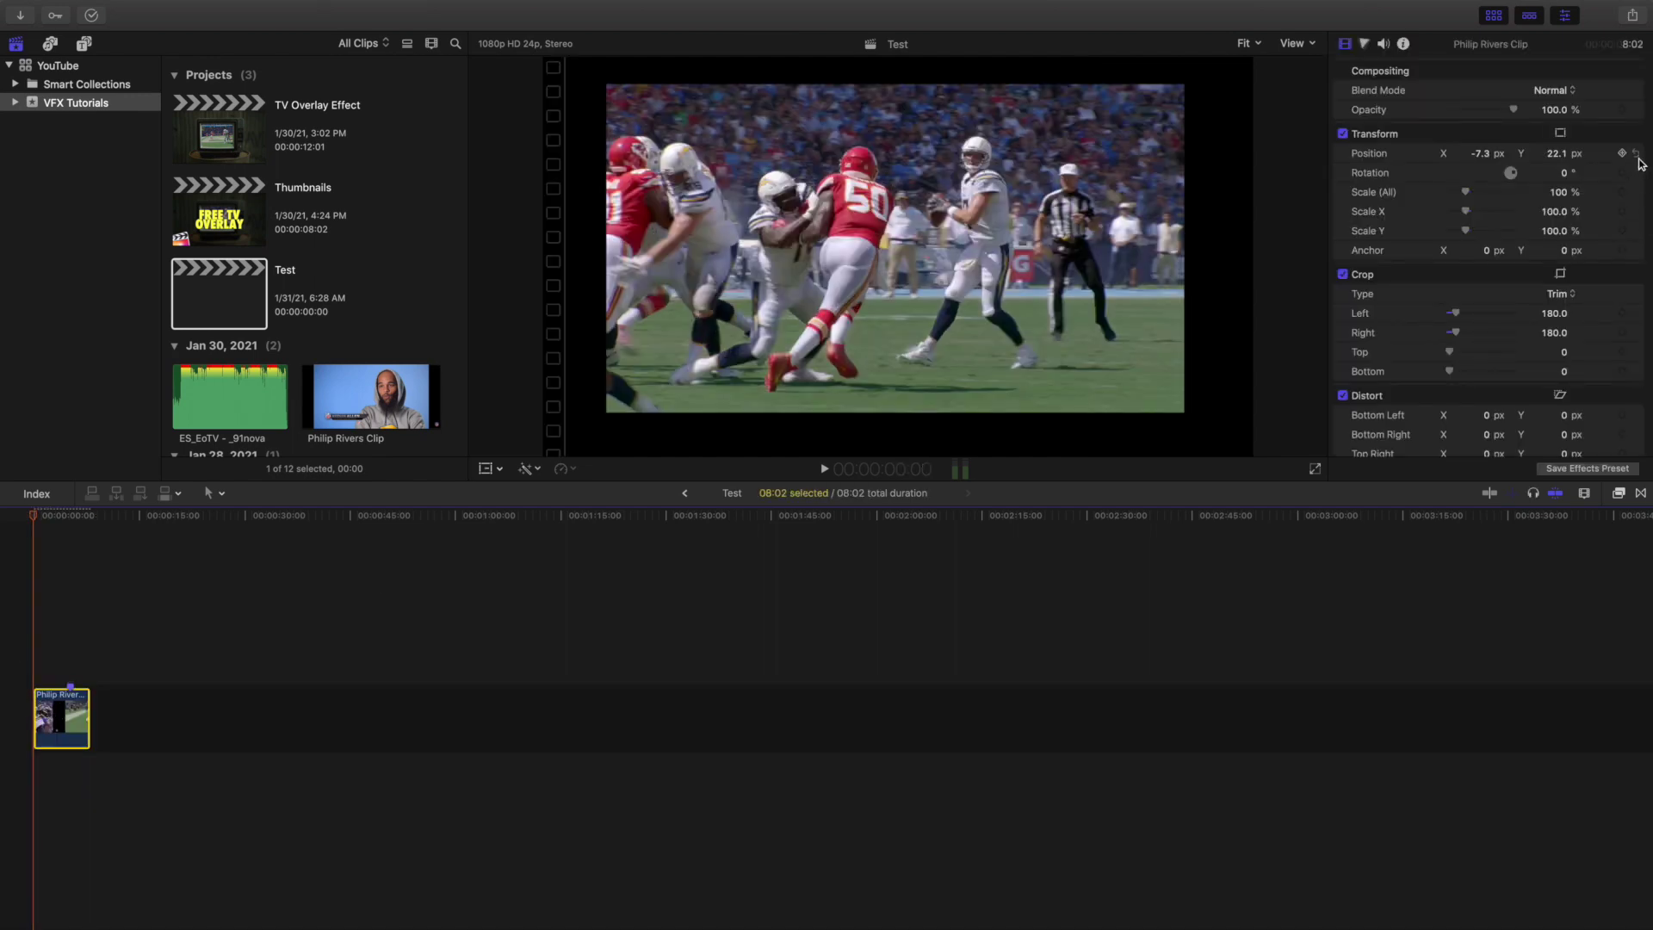
click(1636, 154)
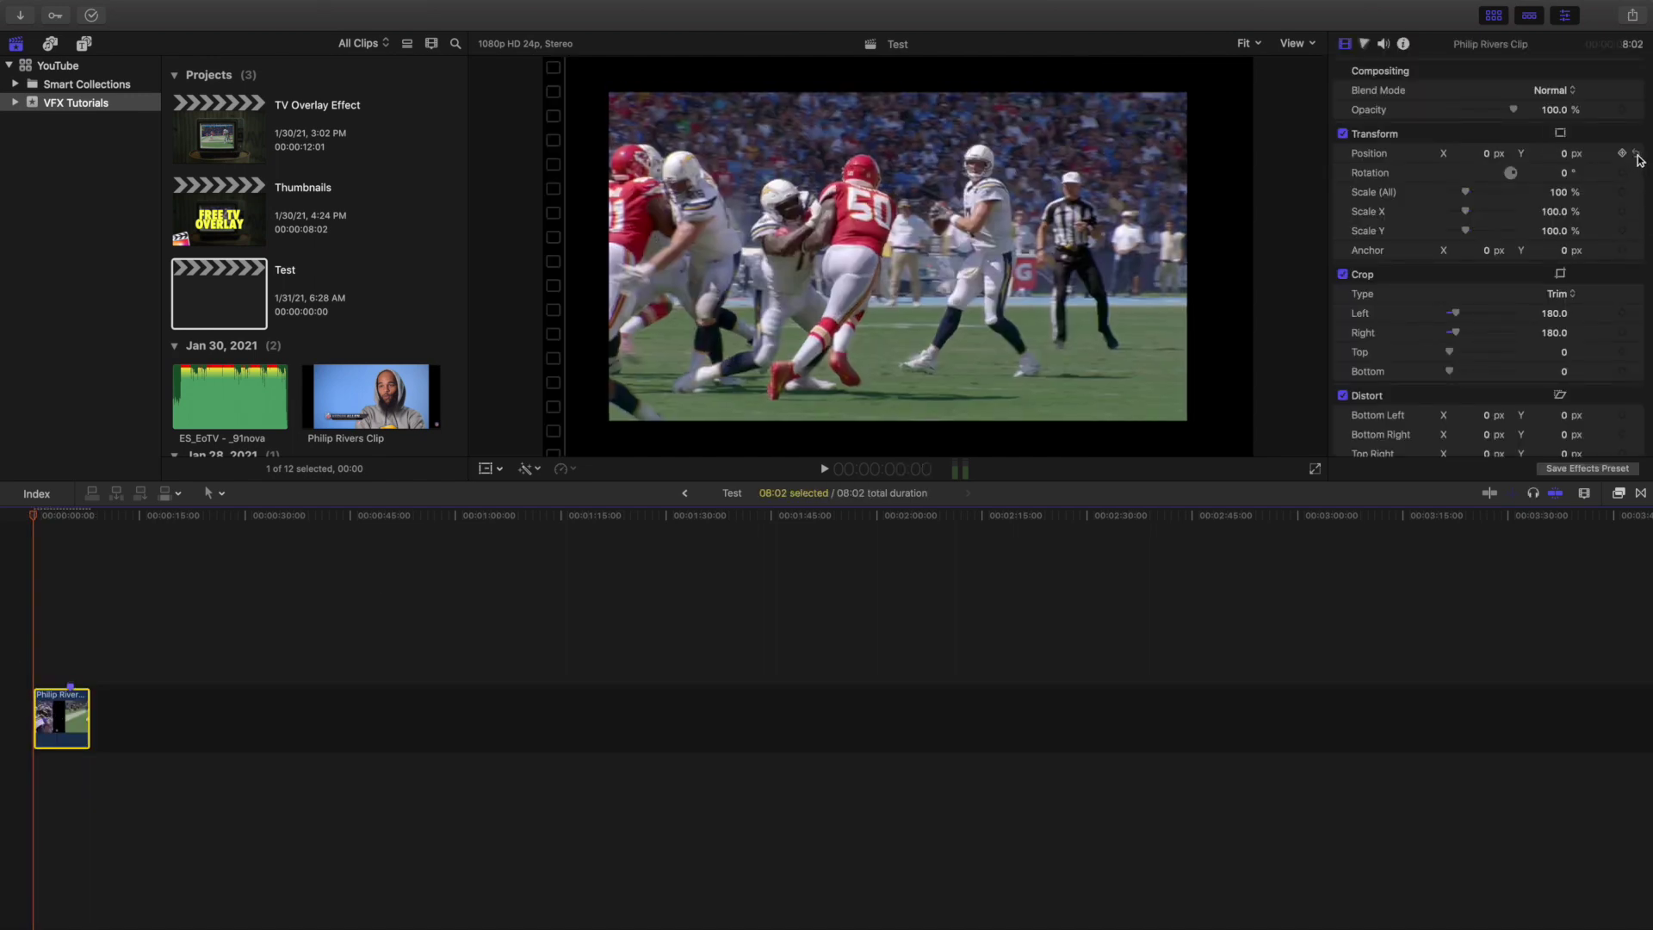
Set the clip's Scale (All) to 125% so it fills the frame
click(1556, 193)
text(12)
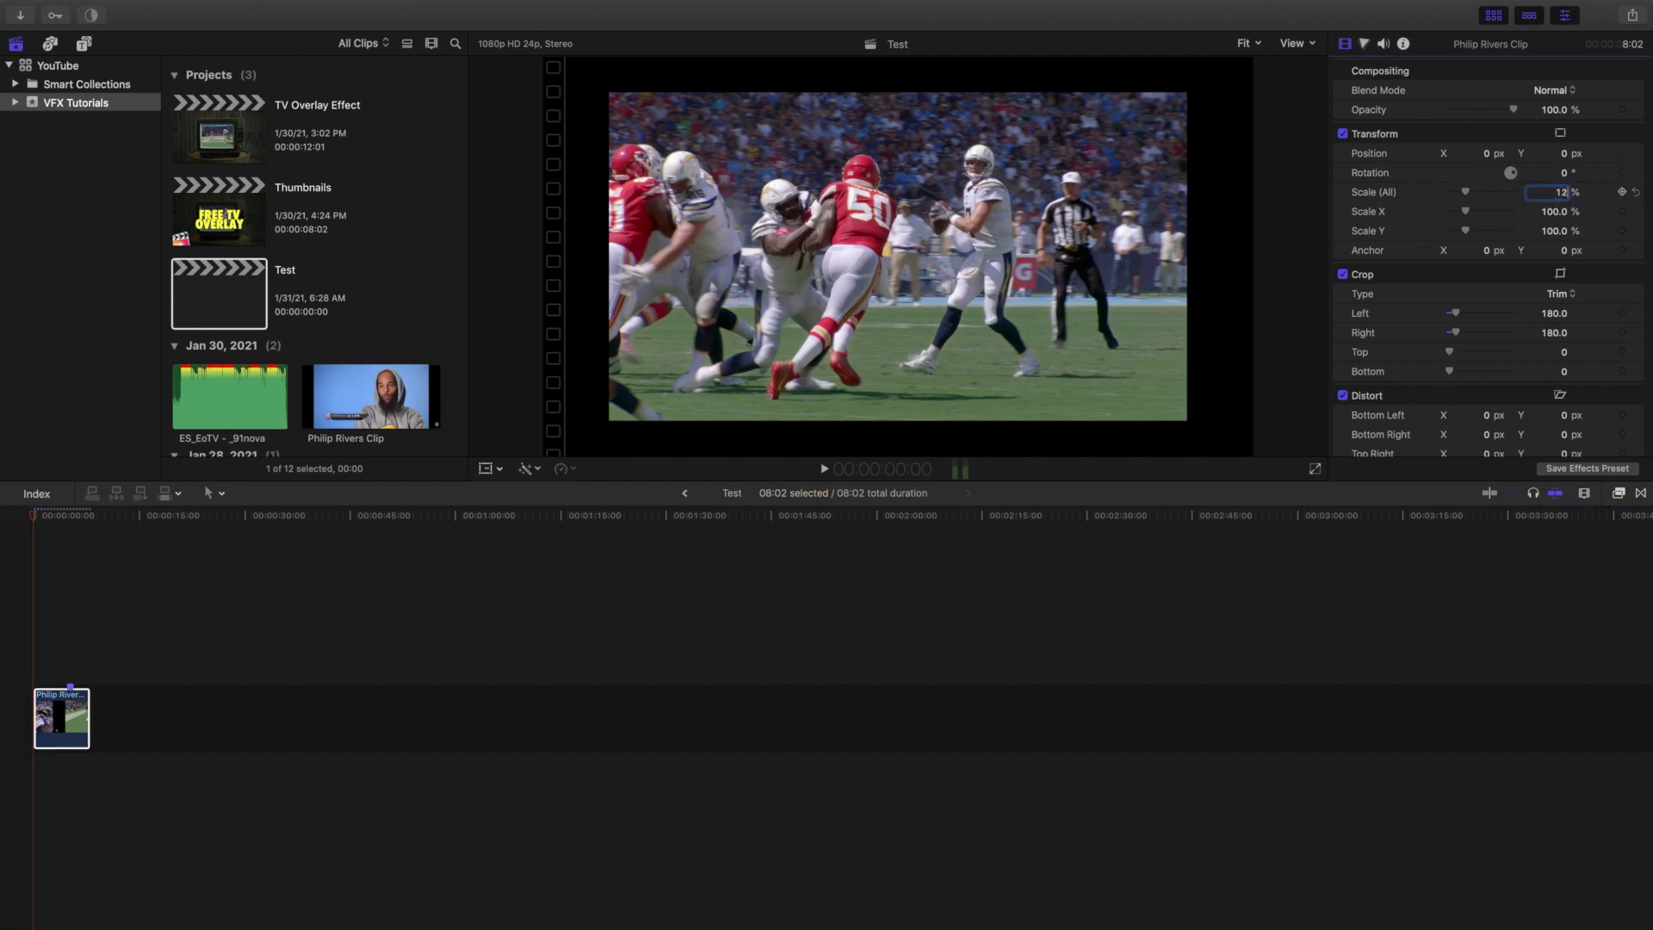
text(5)
key(Return)
click(3, 642)
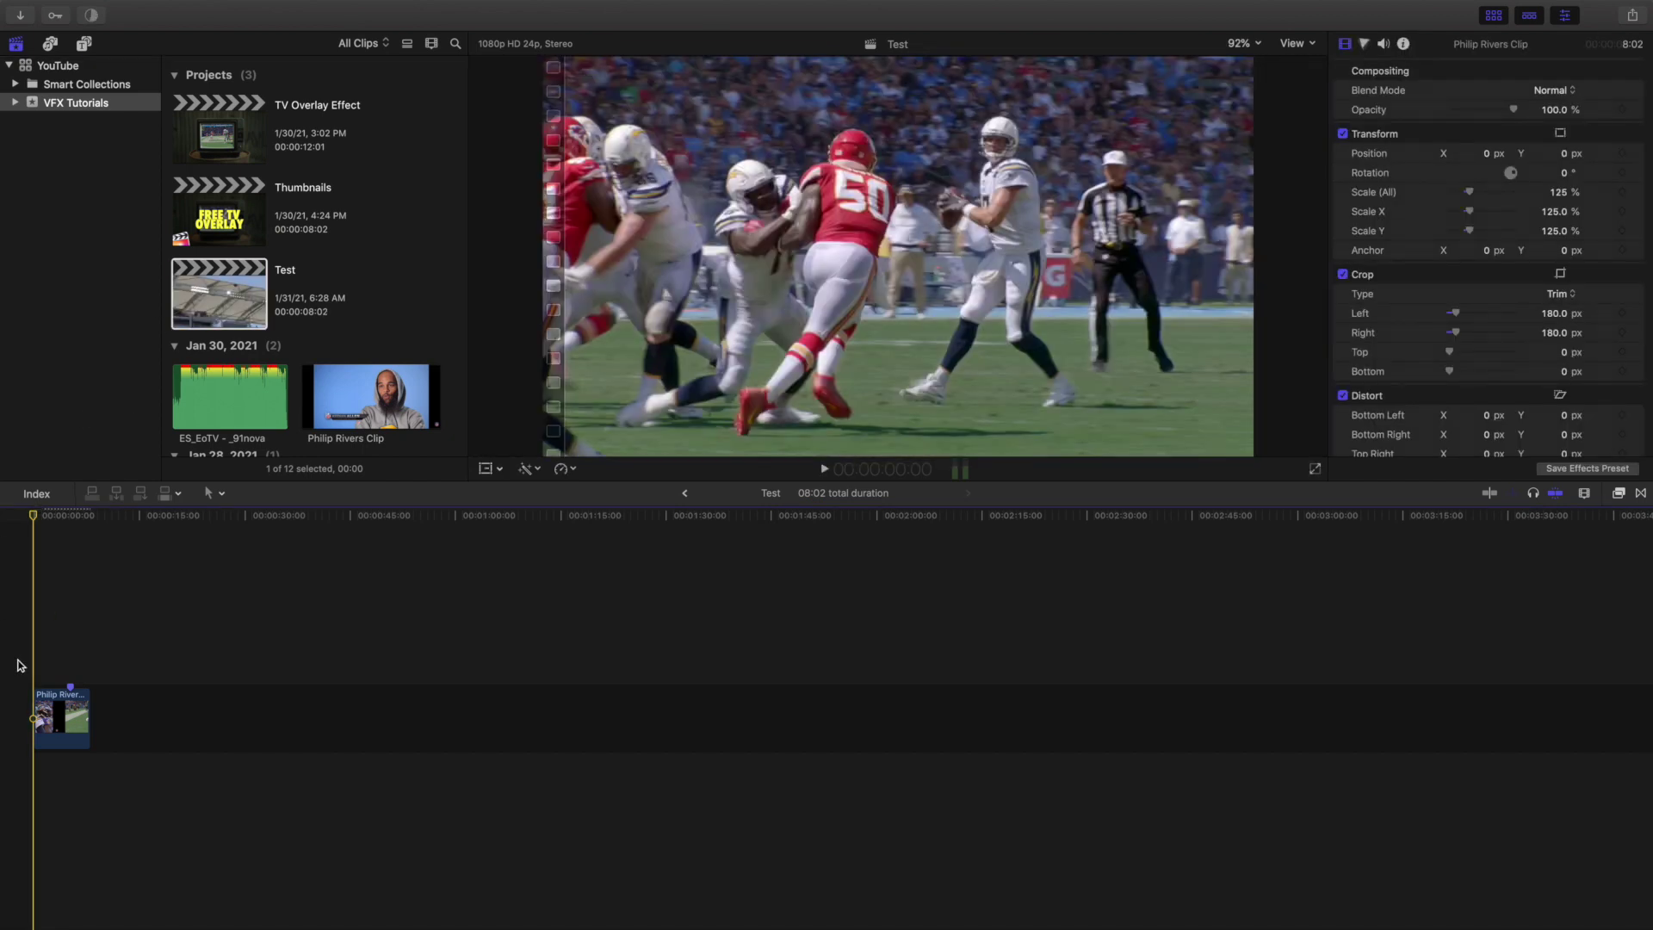
Zoom the timeline to fit and play back the enlarged clip from the start
key(shift+z)
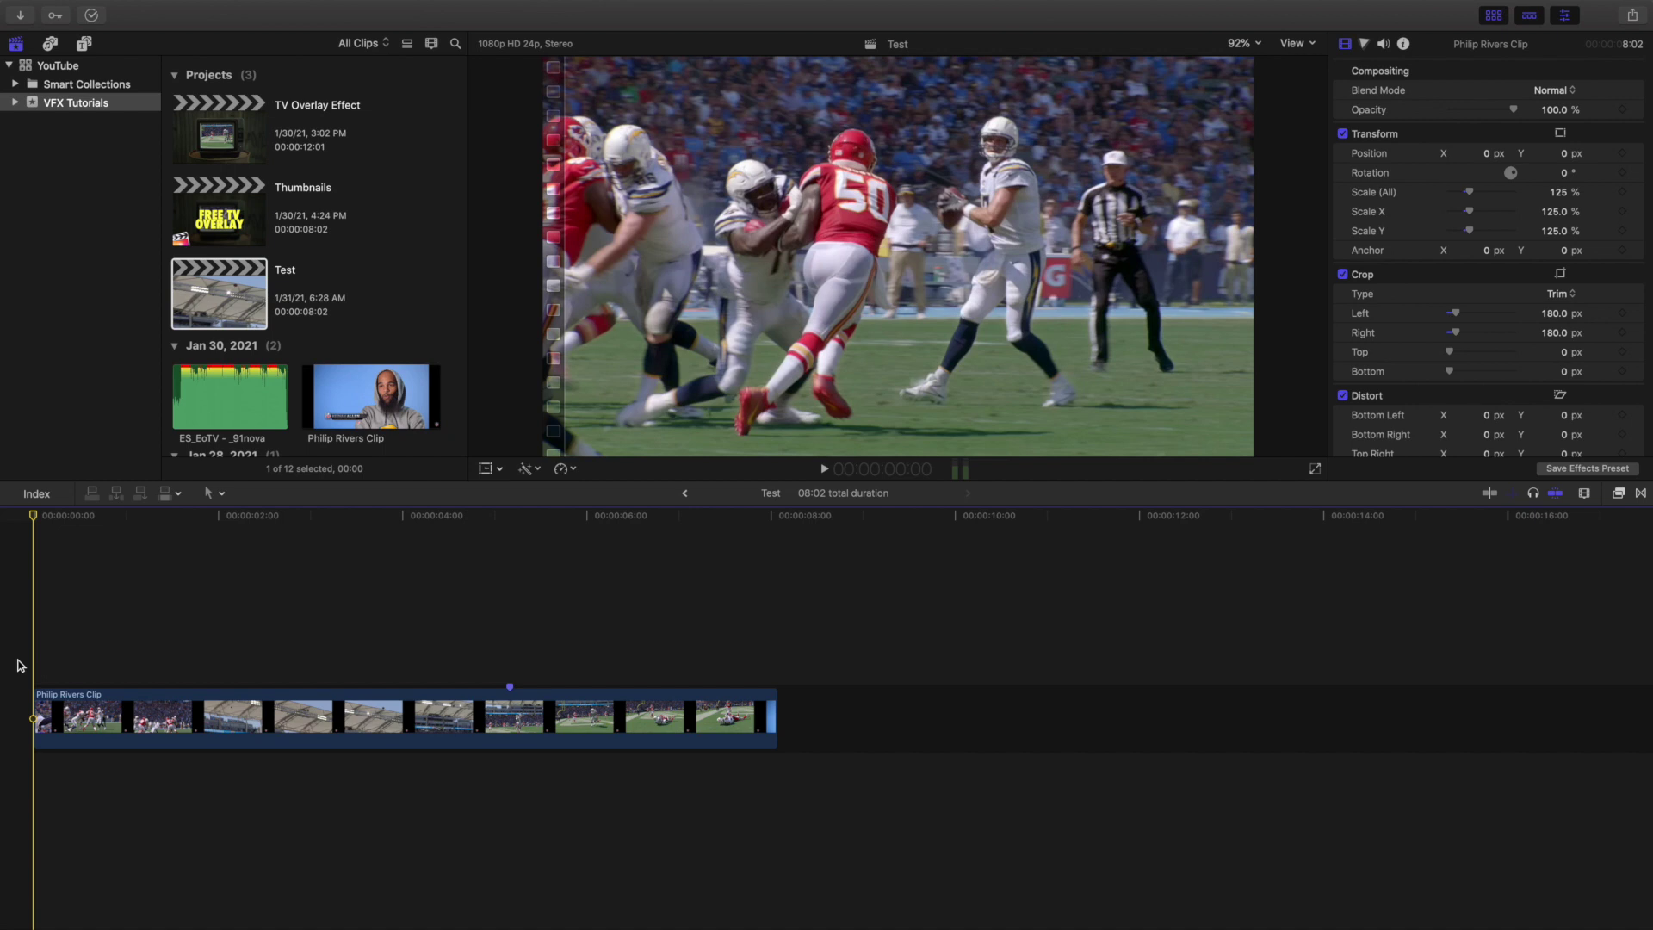
key(space)
key(Home)
key(space)
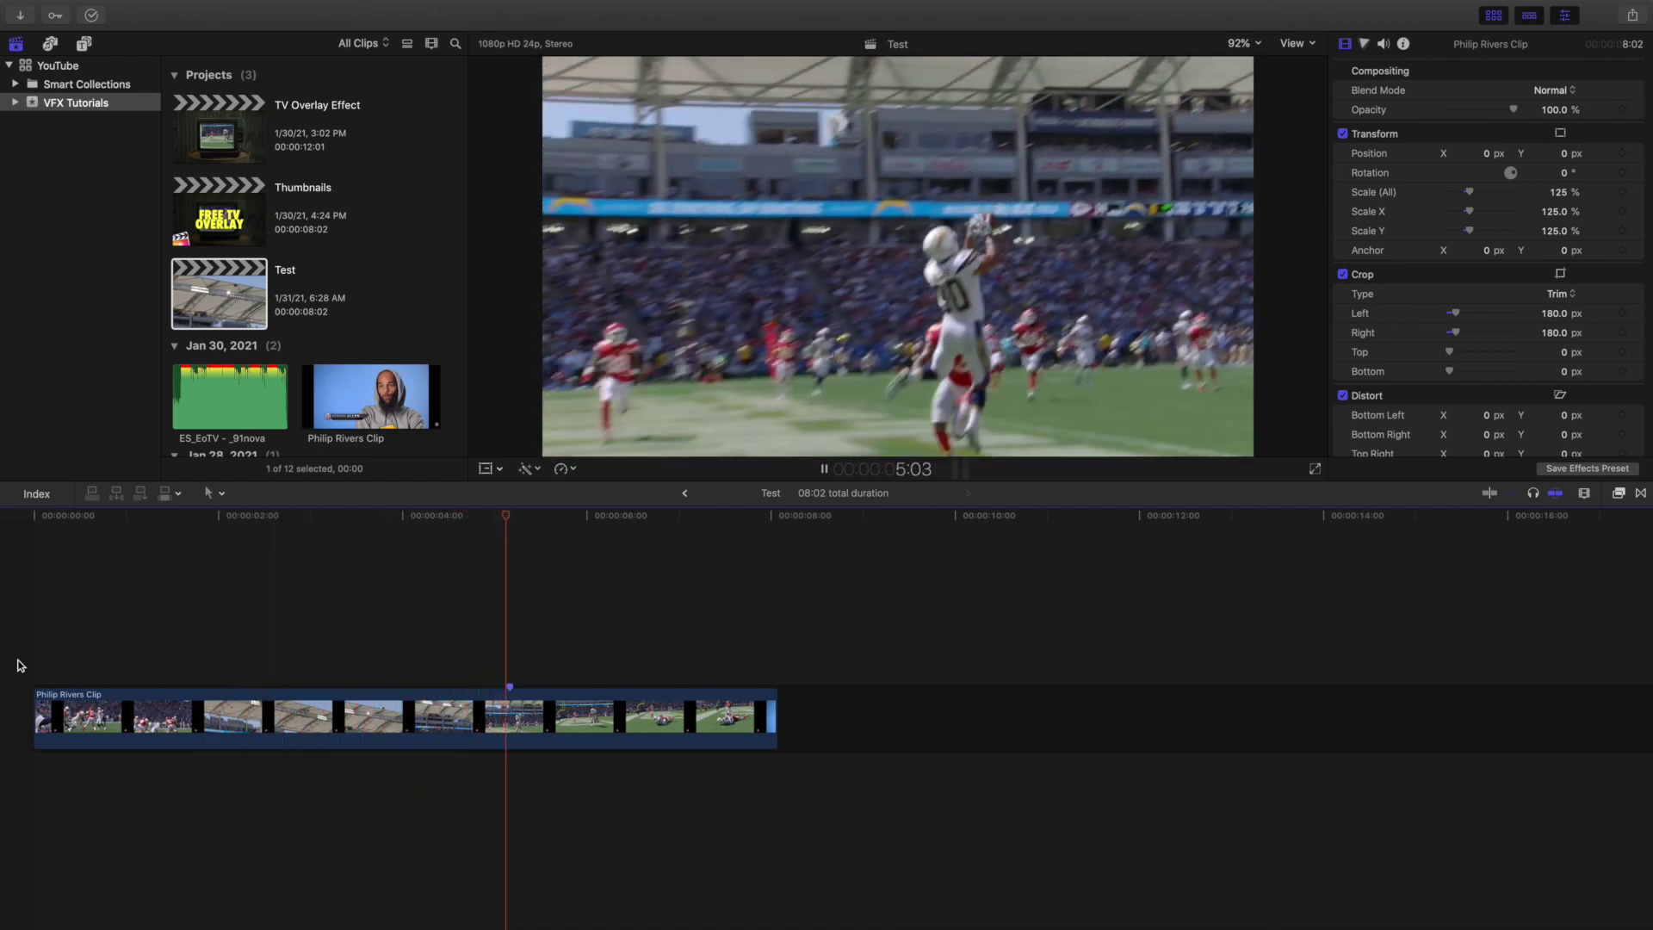
key(Home)
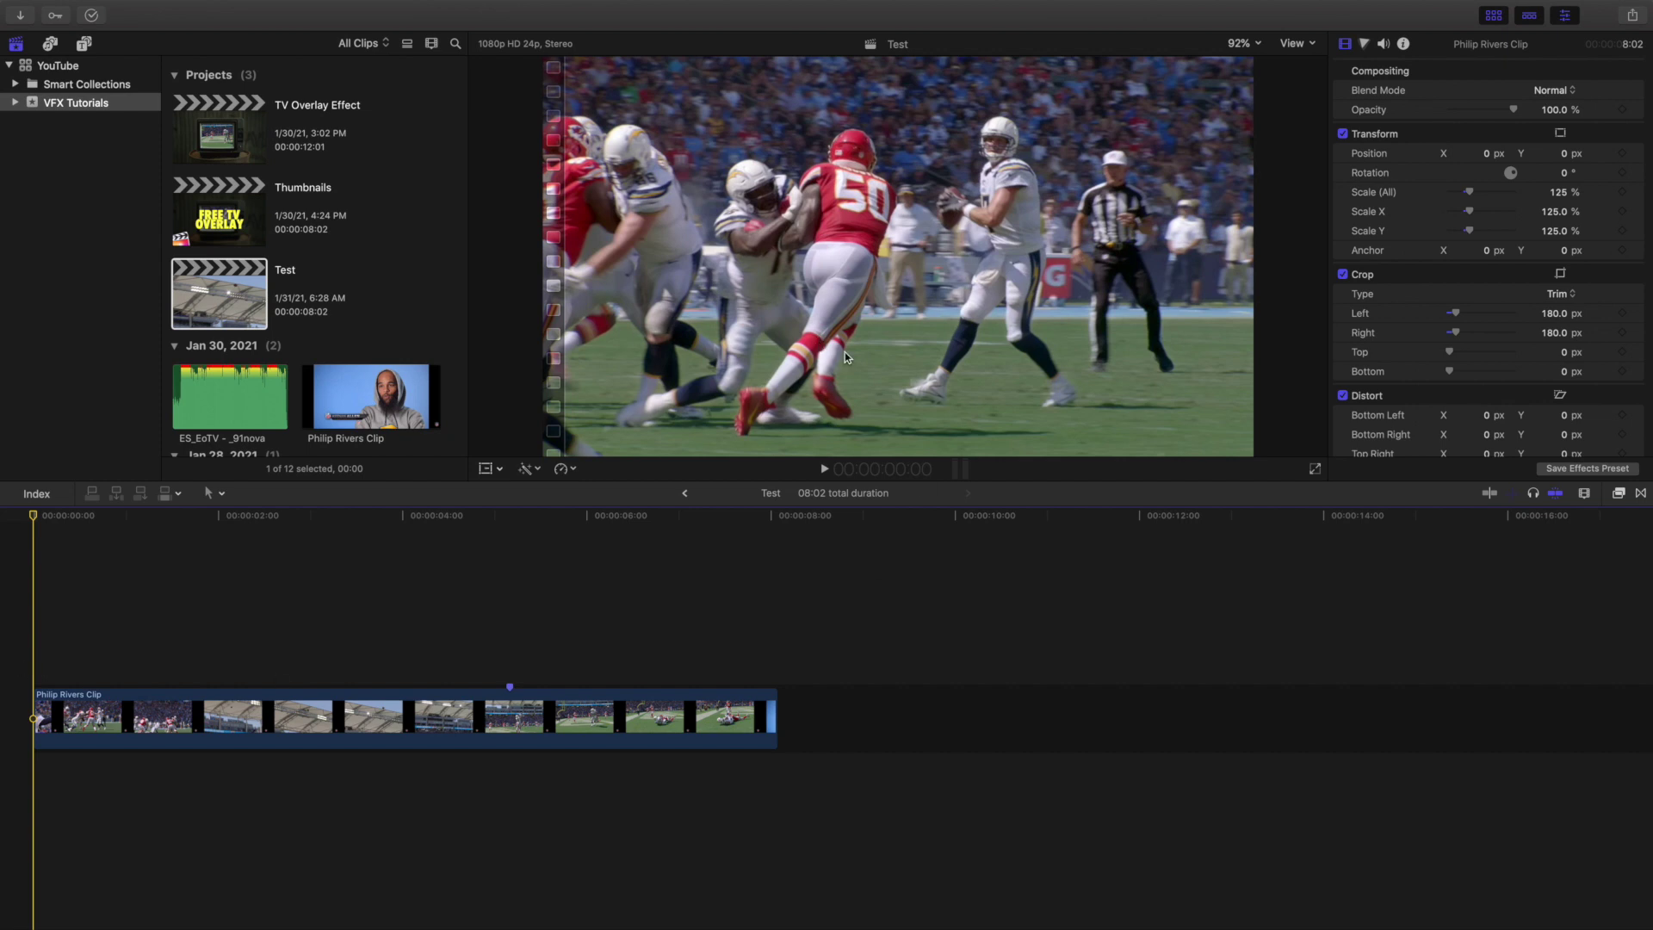
scroll(293, 332, down, 10)
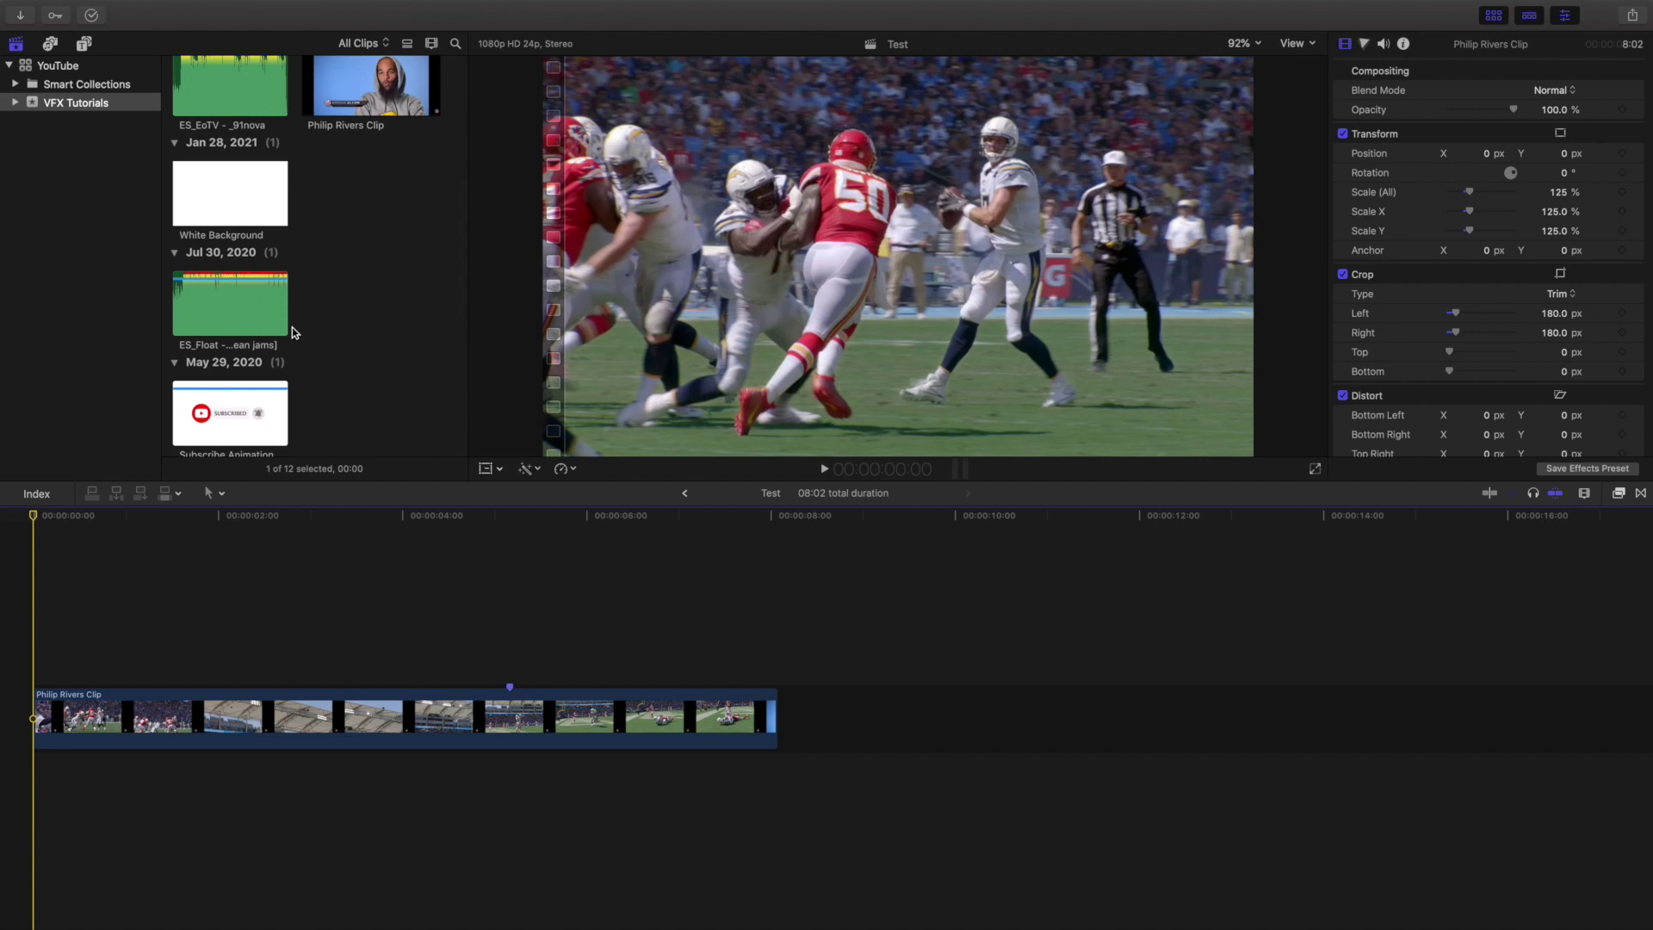
scroll(293, 331, down, 2)
Open Media Import and preview the VHS FX (1).mp4 and Warehouse TV (8).png overlays
mouse_move(57, 5)
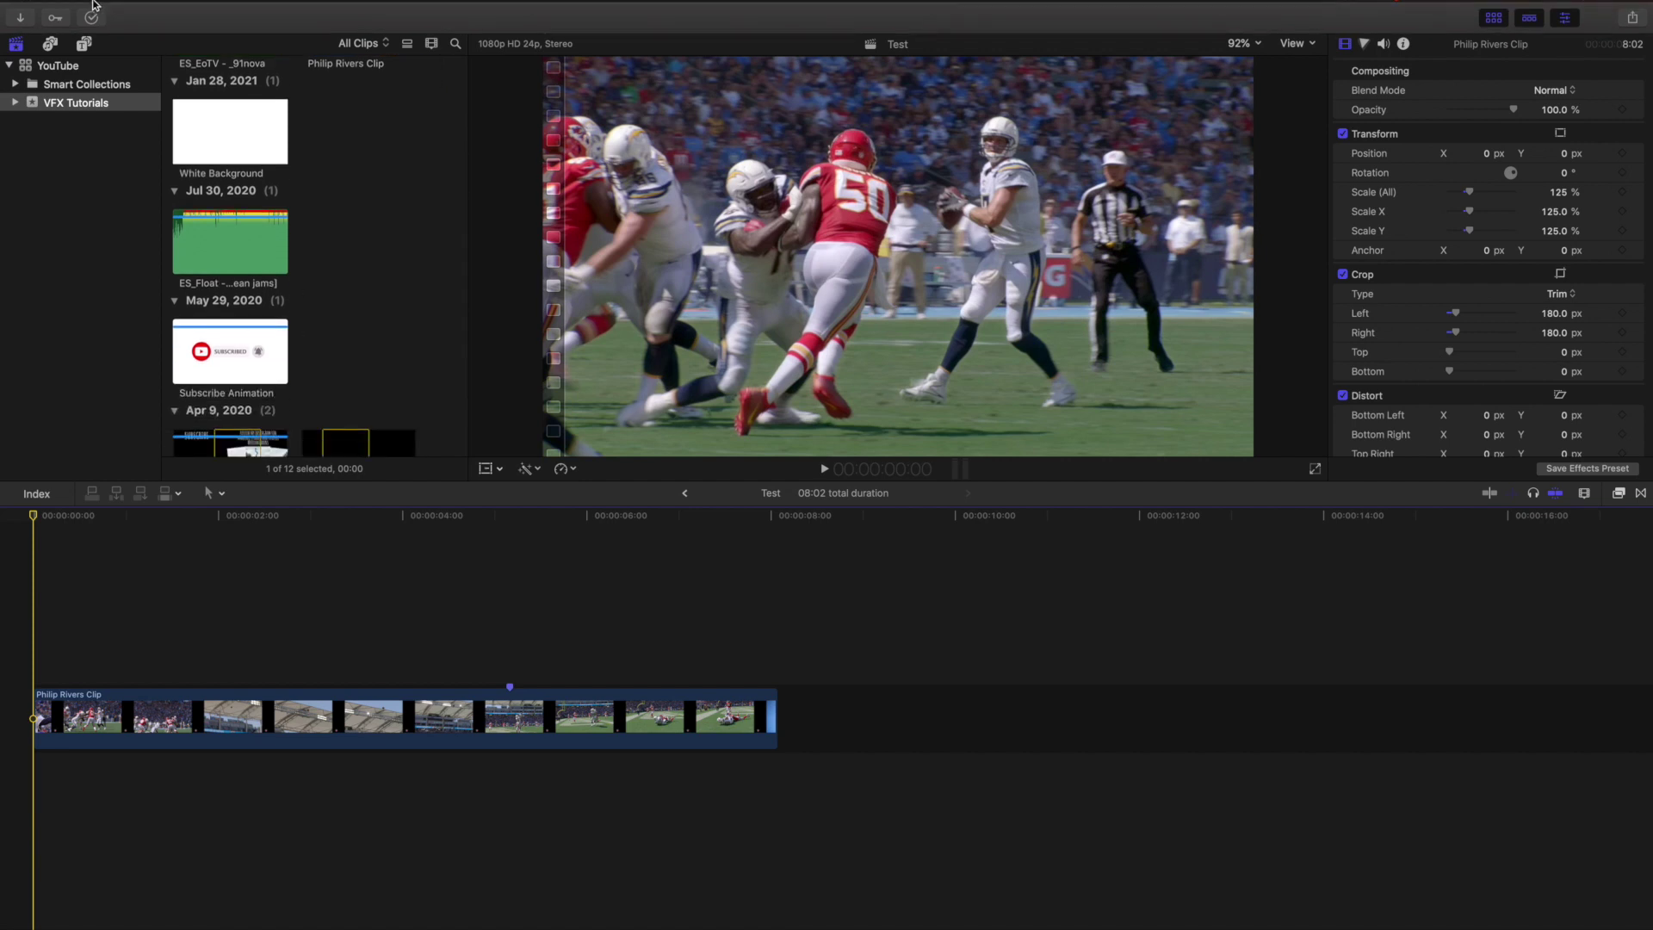
click(74, 34)
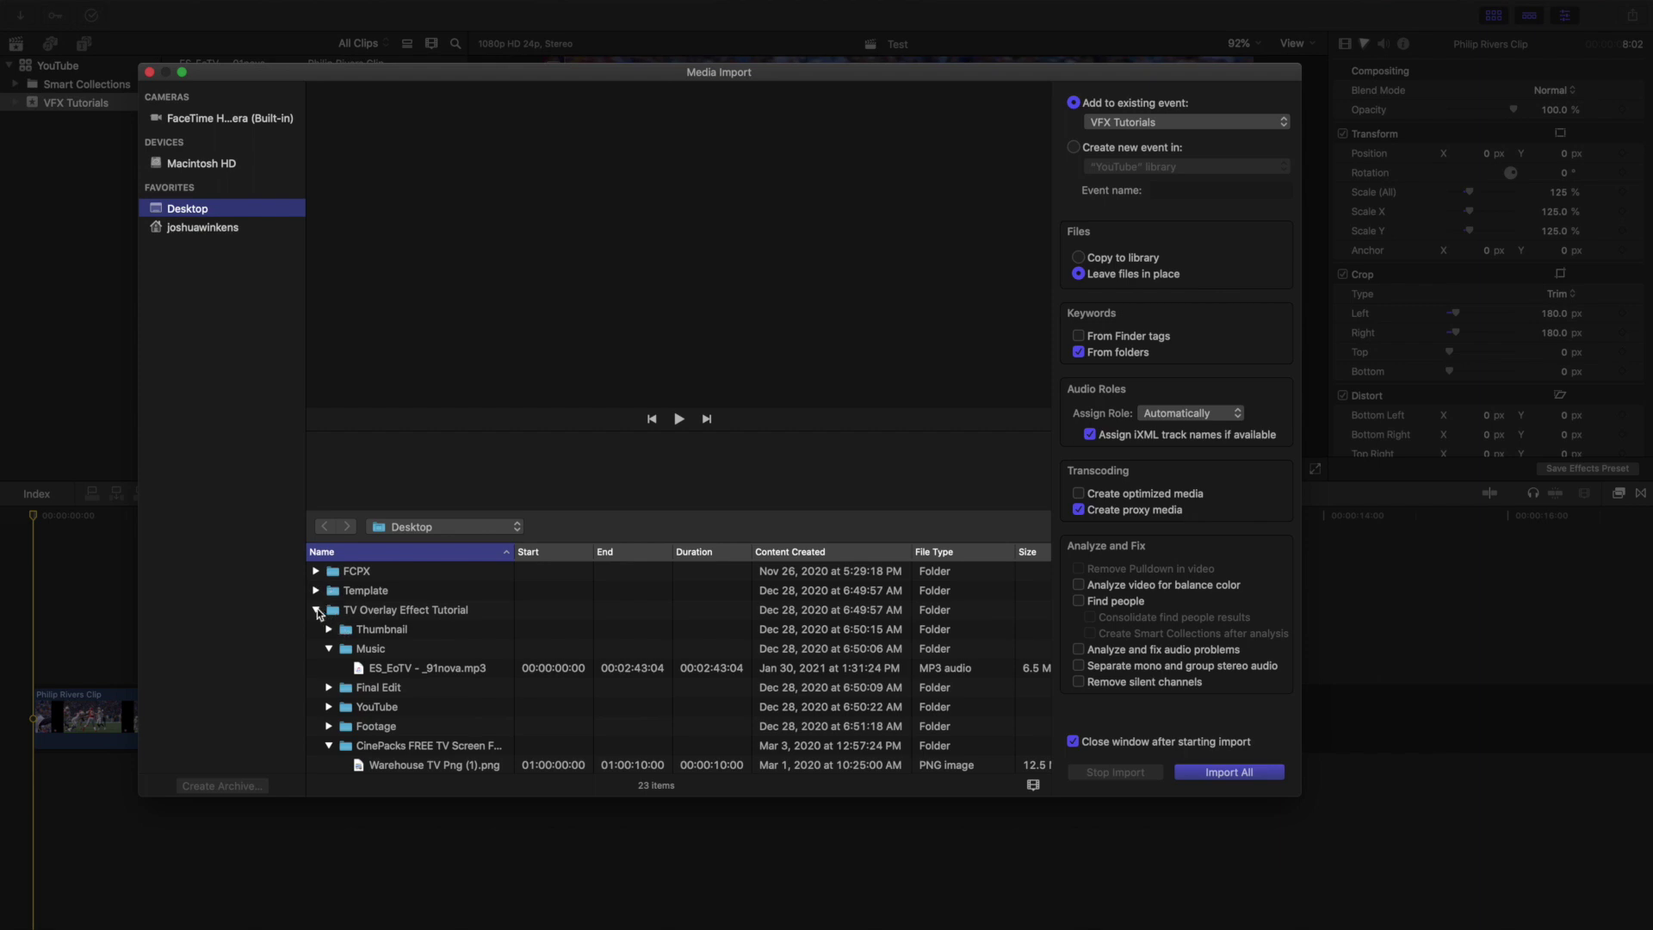
scroll(388, 659, down, 5)
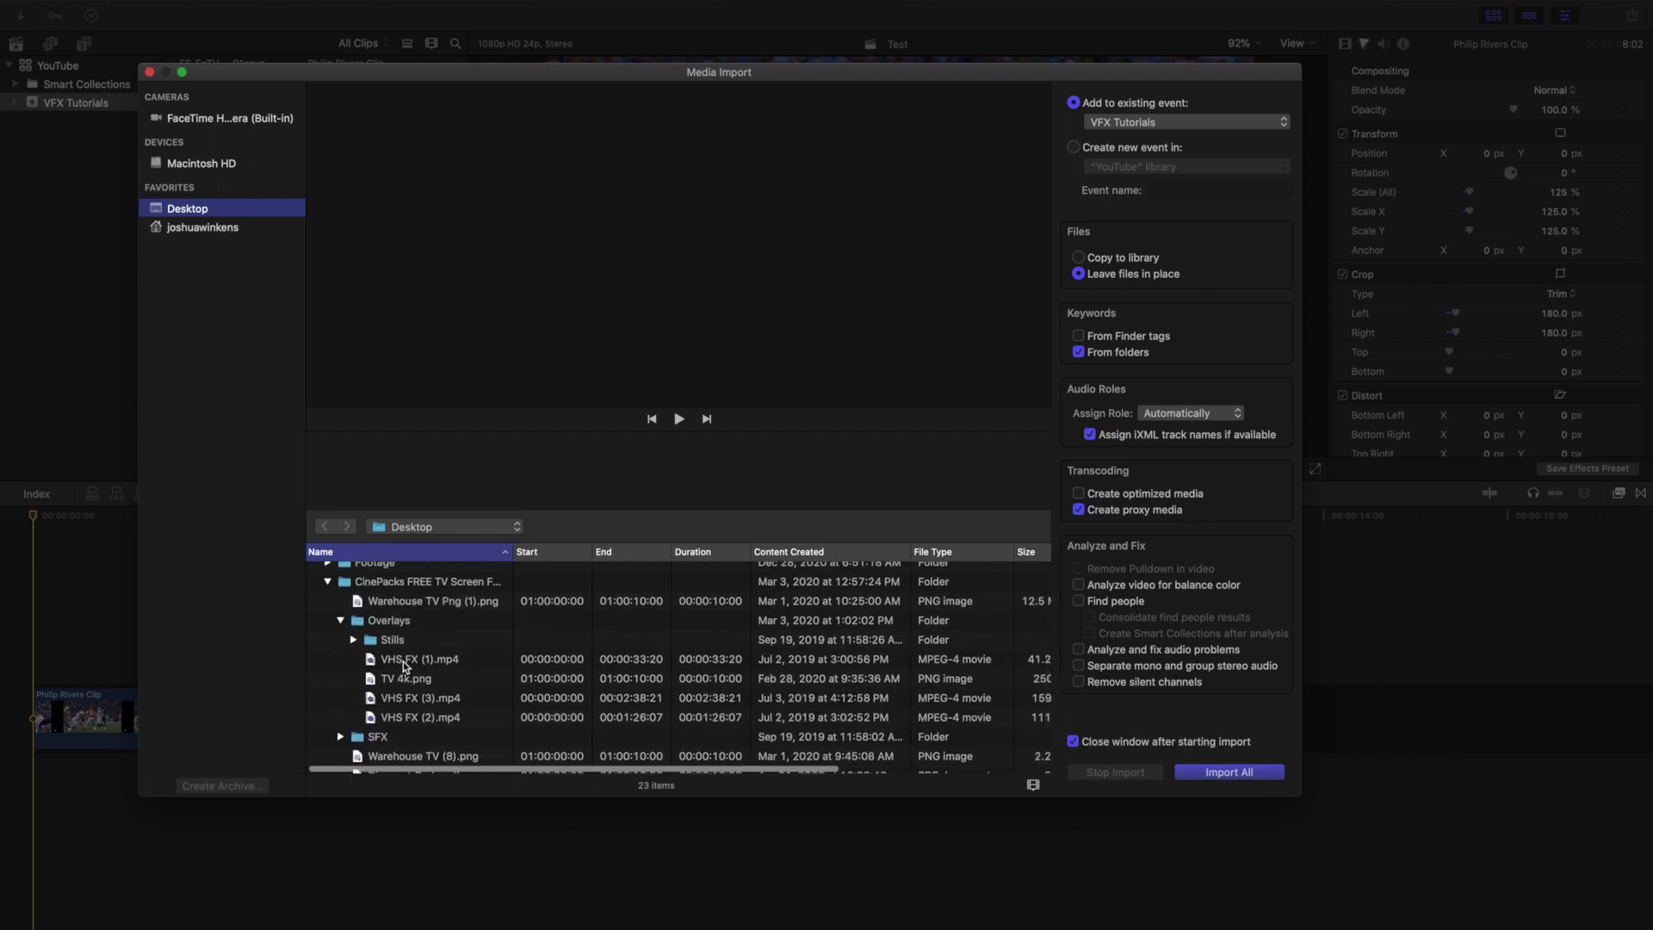
click(403, 661)
scroll(403, 663, down, 2)
click(444, 706)
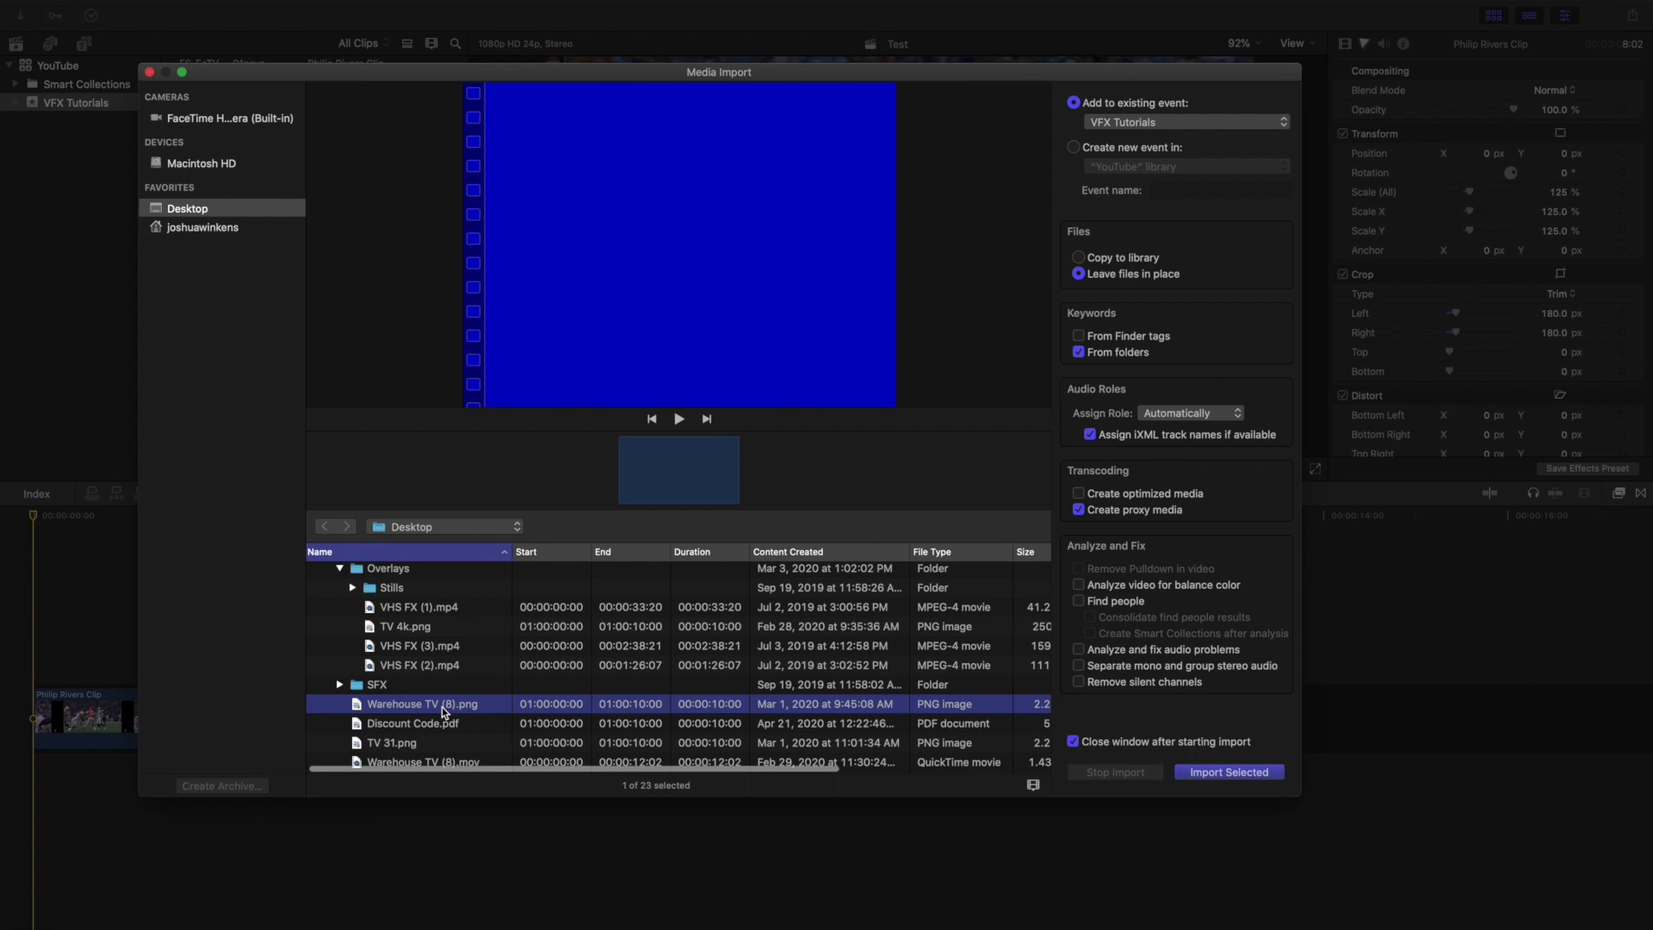
Play and pause the Warehouse TV (8).mov preview, then close Media Import without importing
scroll(417, 708, down, 1)
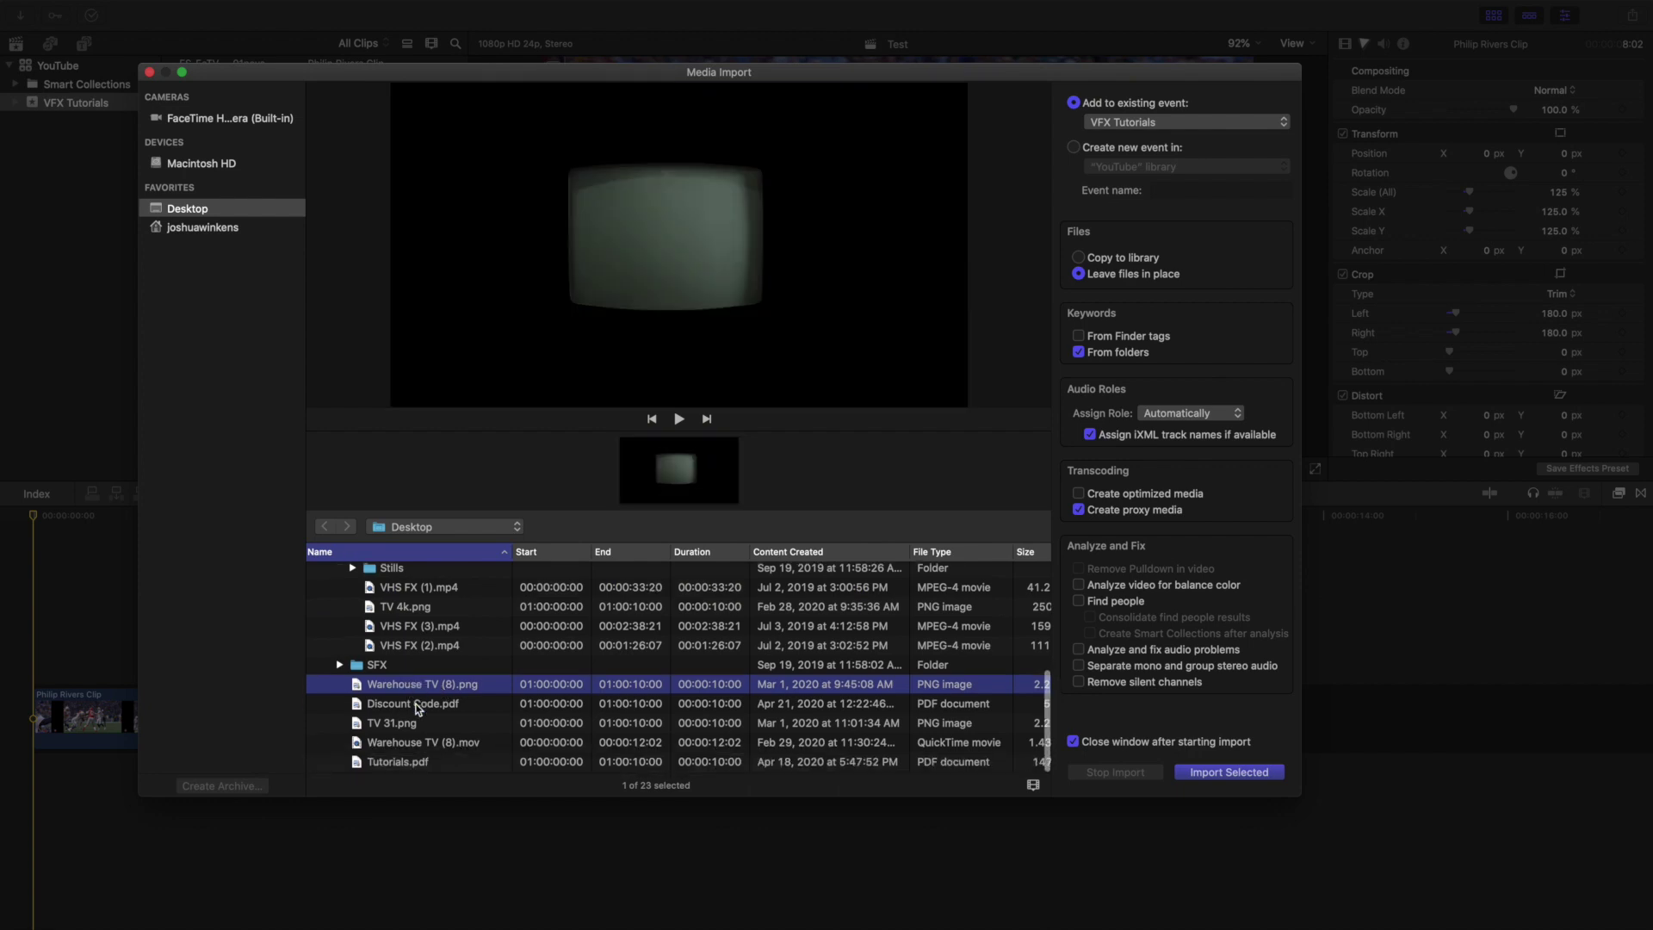
click(435, 743)
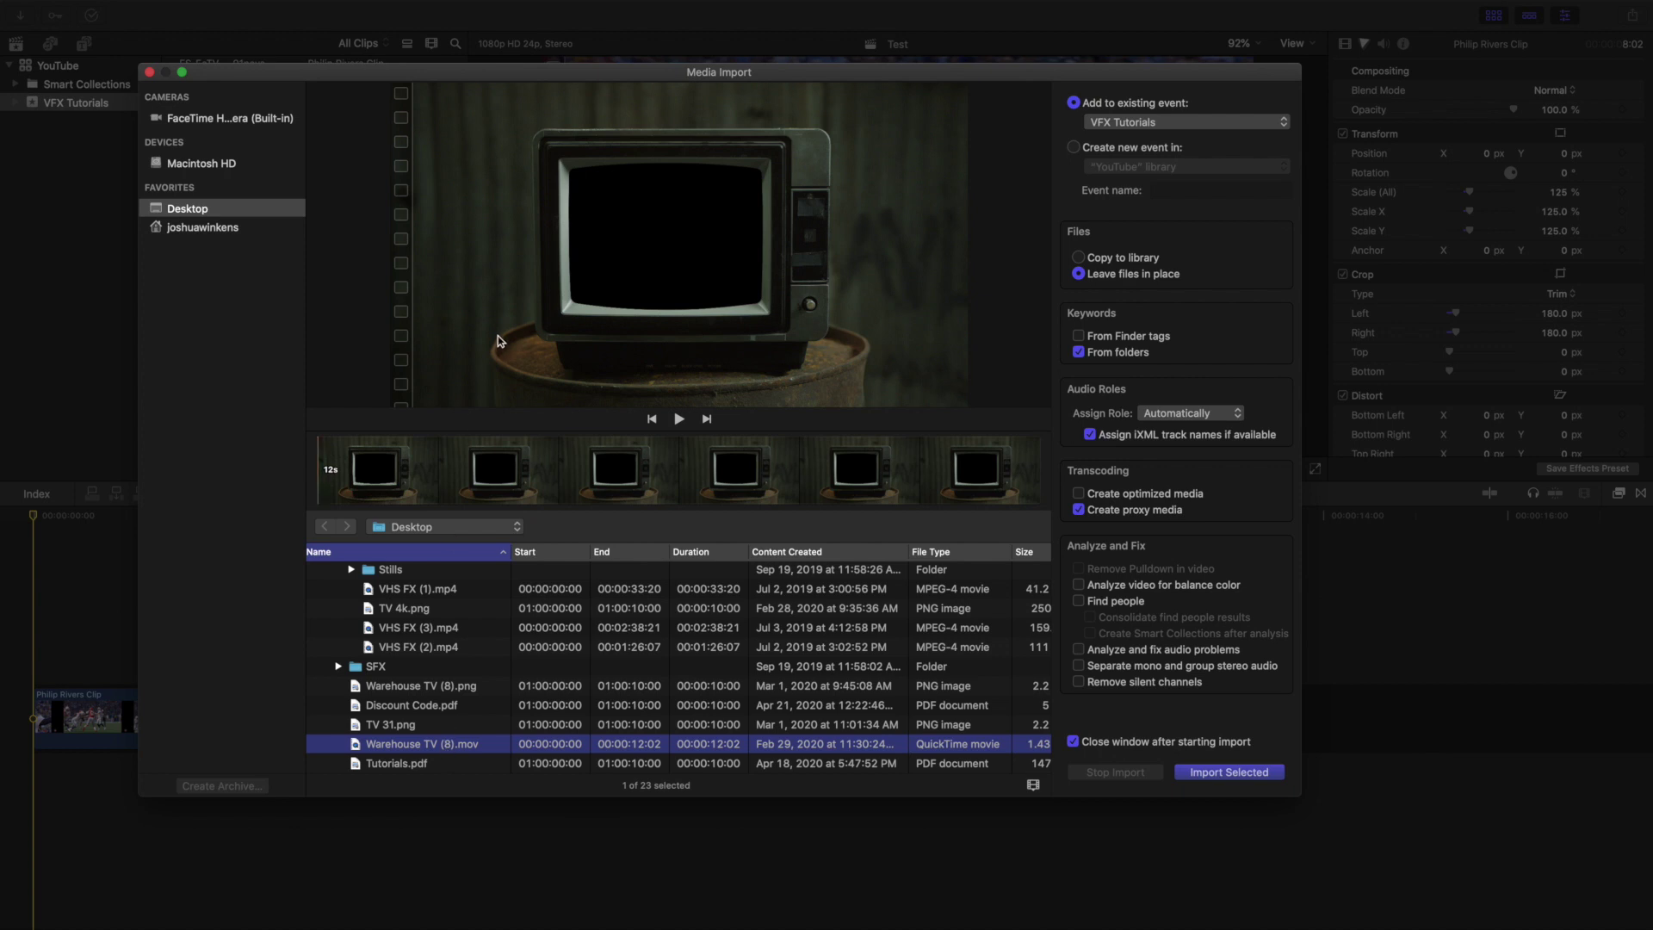
click(669, 411)
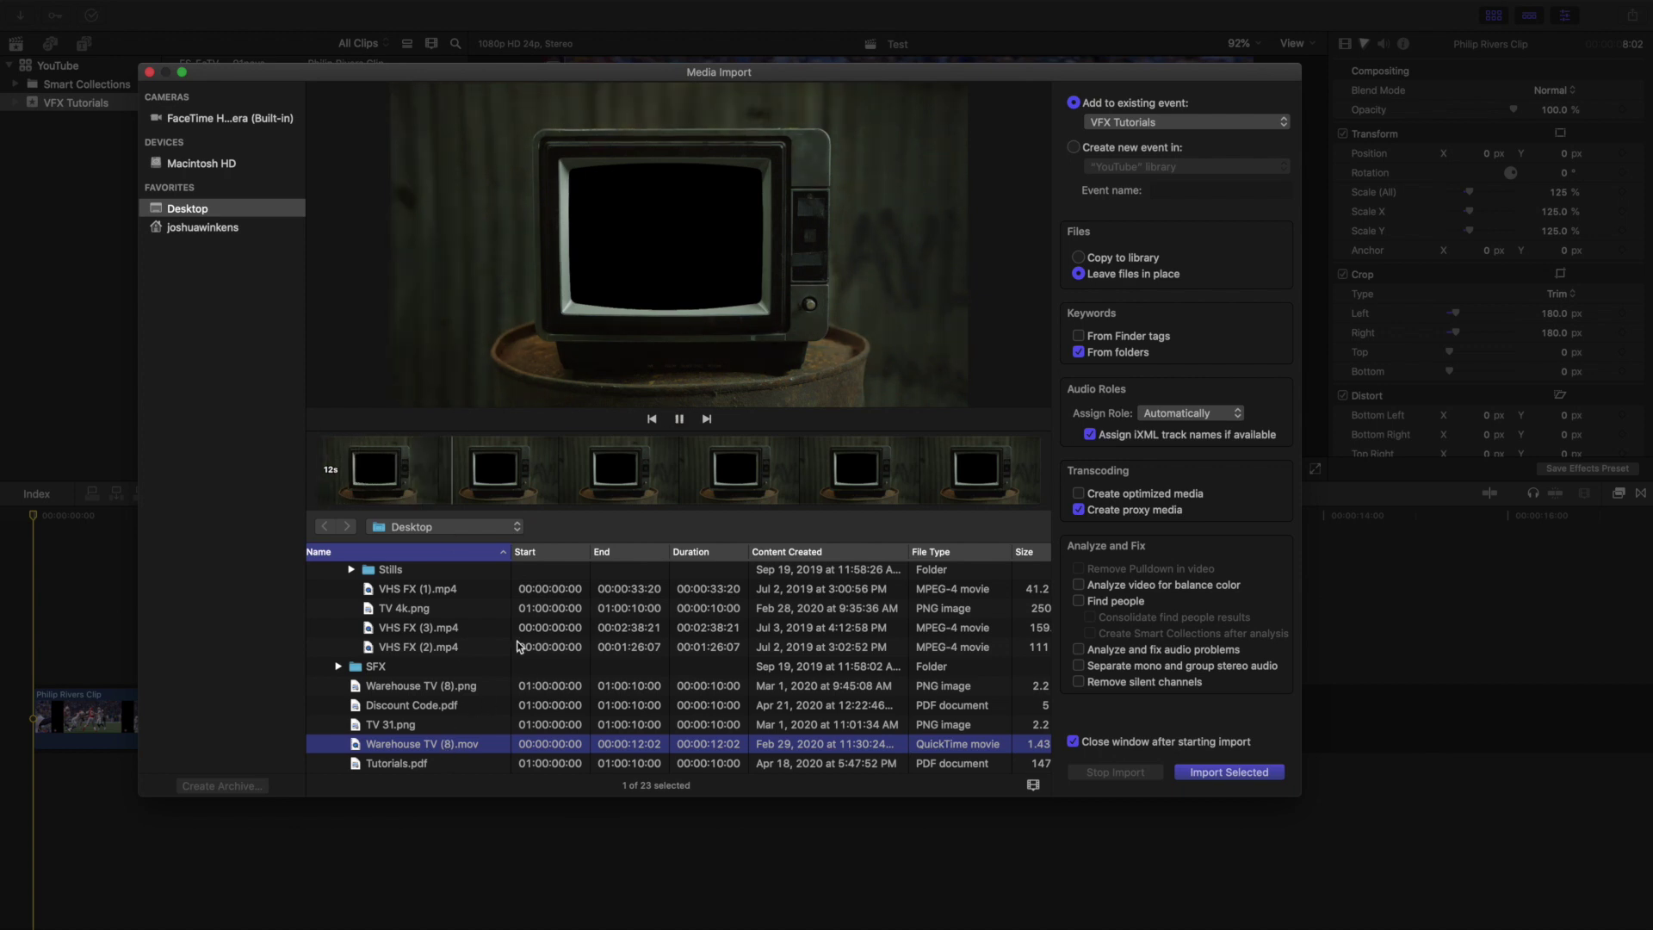
key(space)
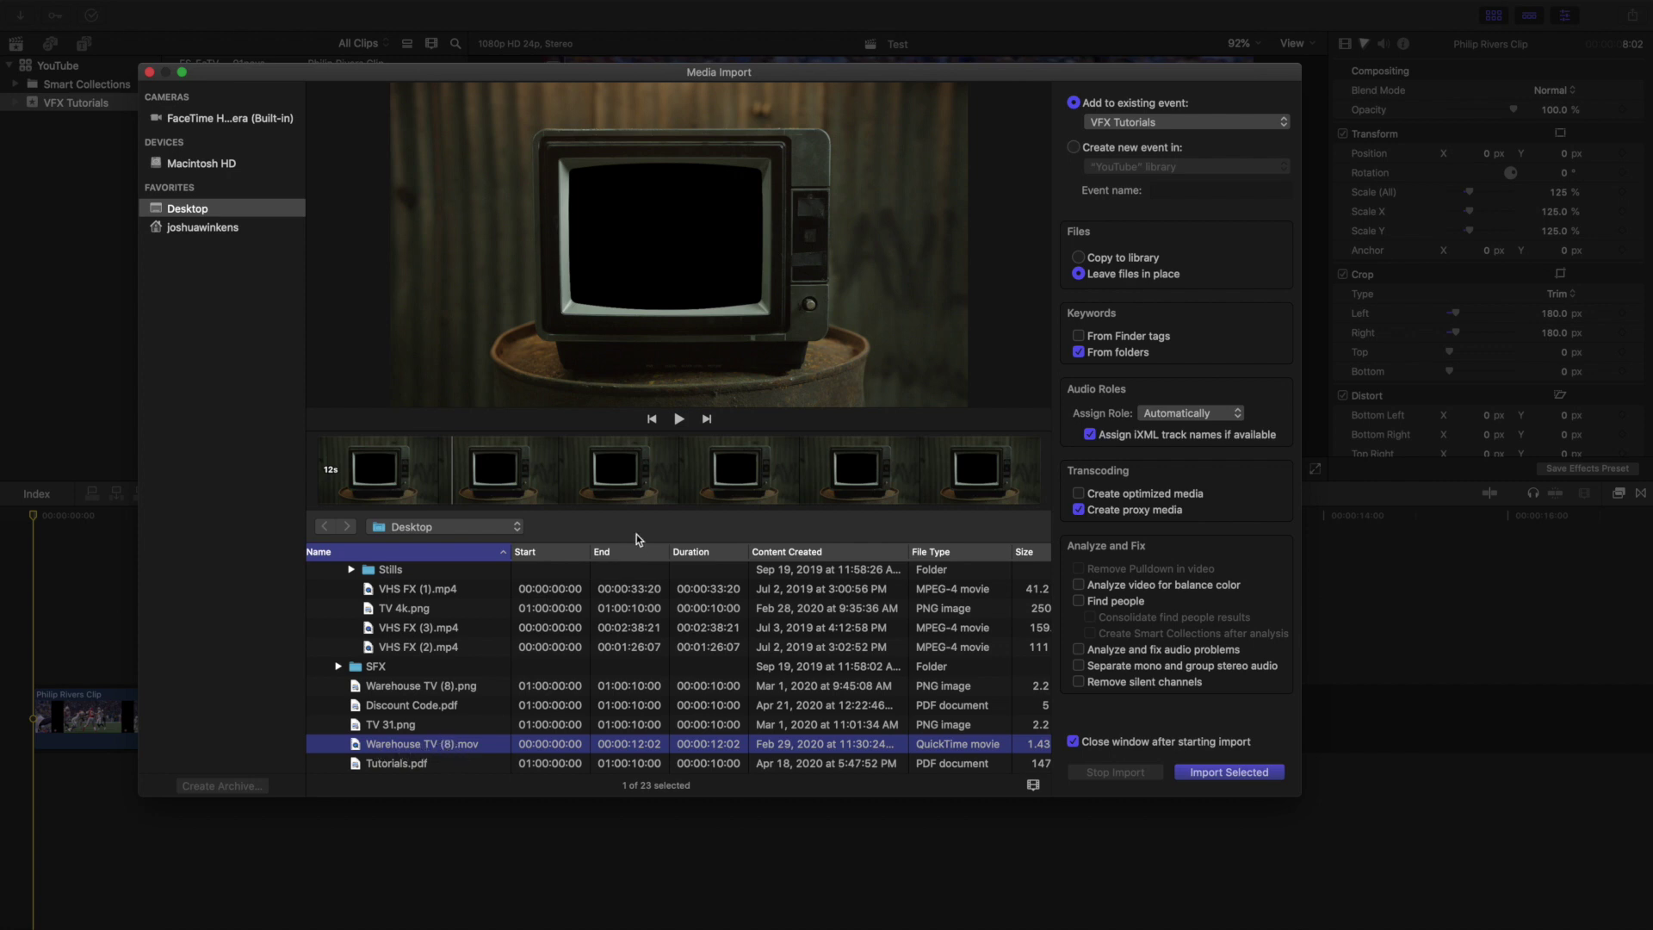
key(space)
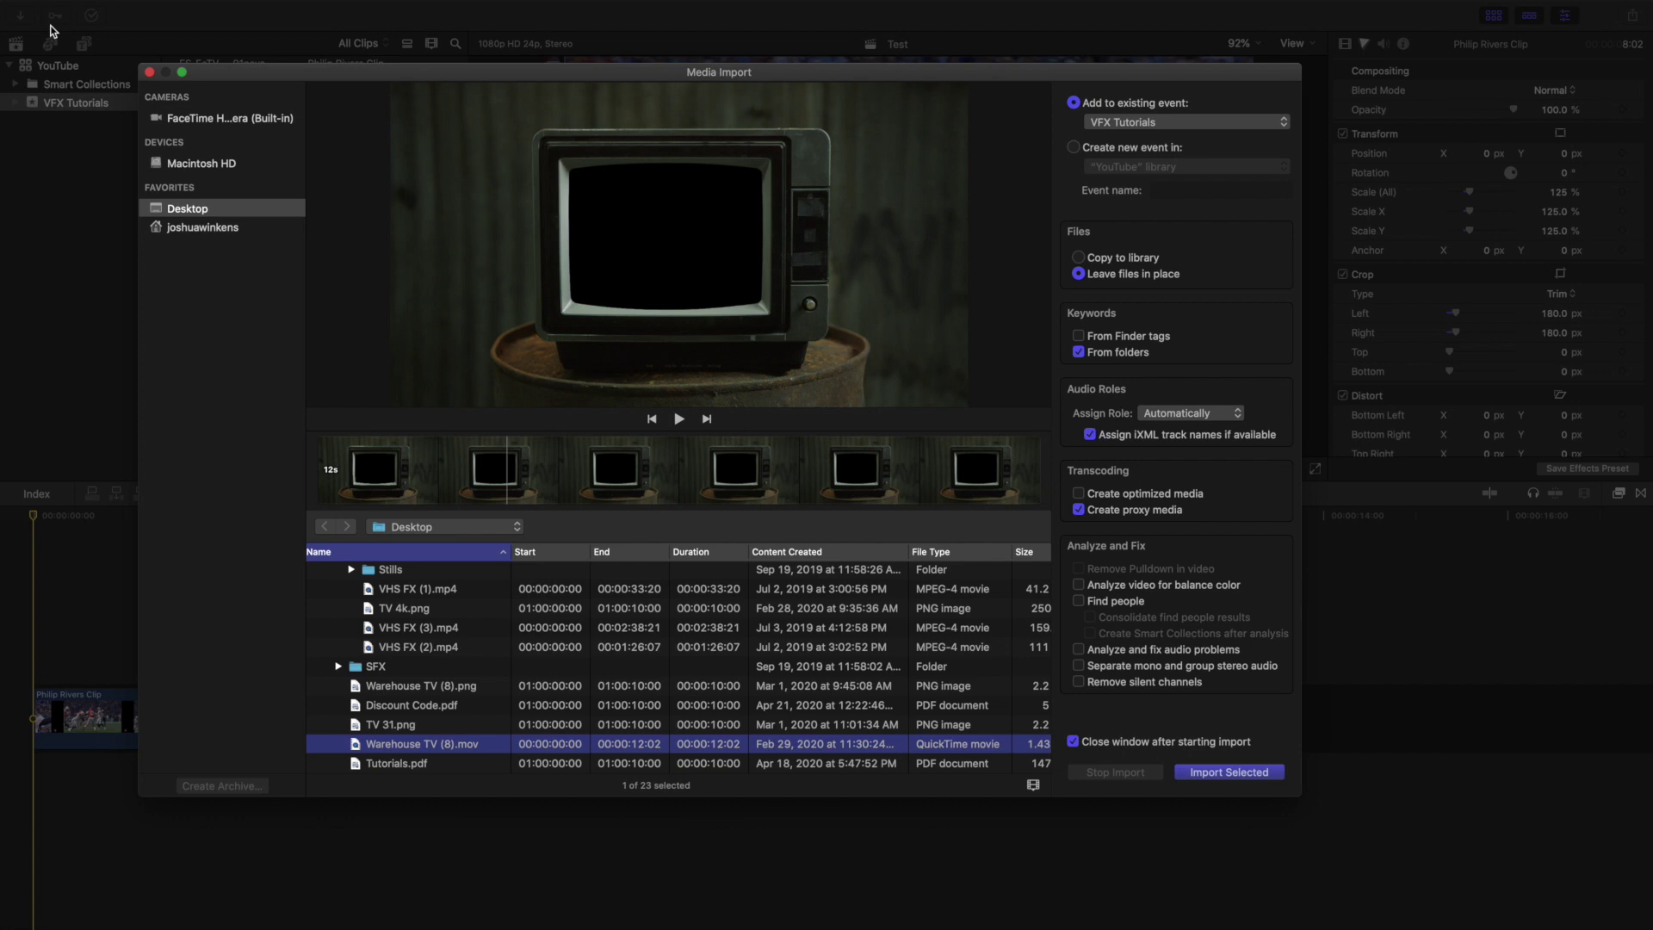
click(149, 72)
Place the Warehouse TV clip on the timeline above the football clip
scroll(238, 269, down, 4)
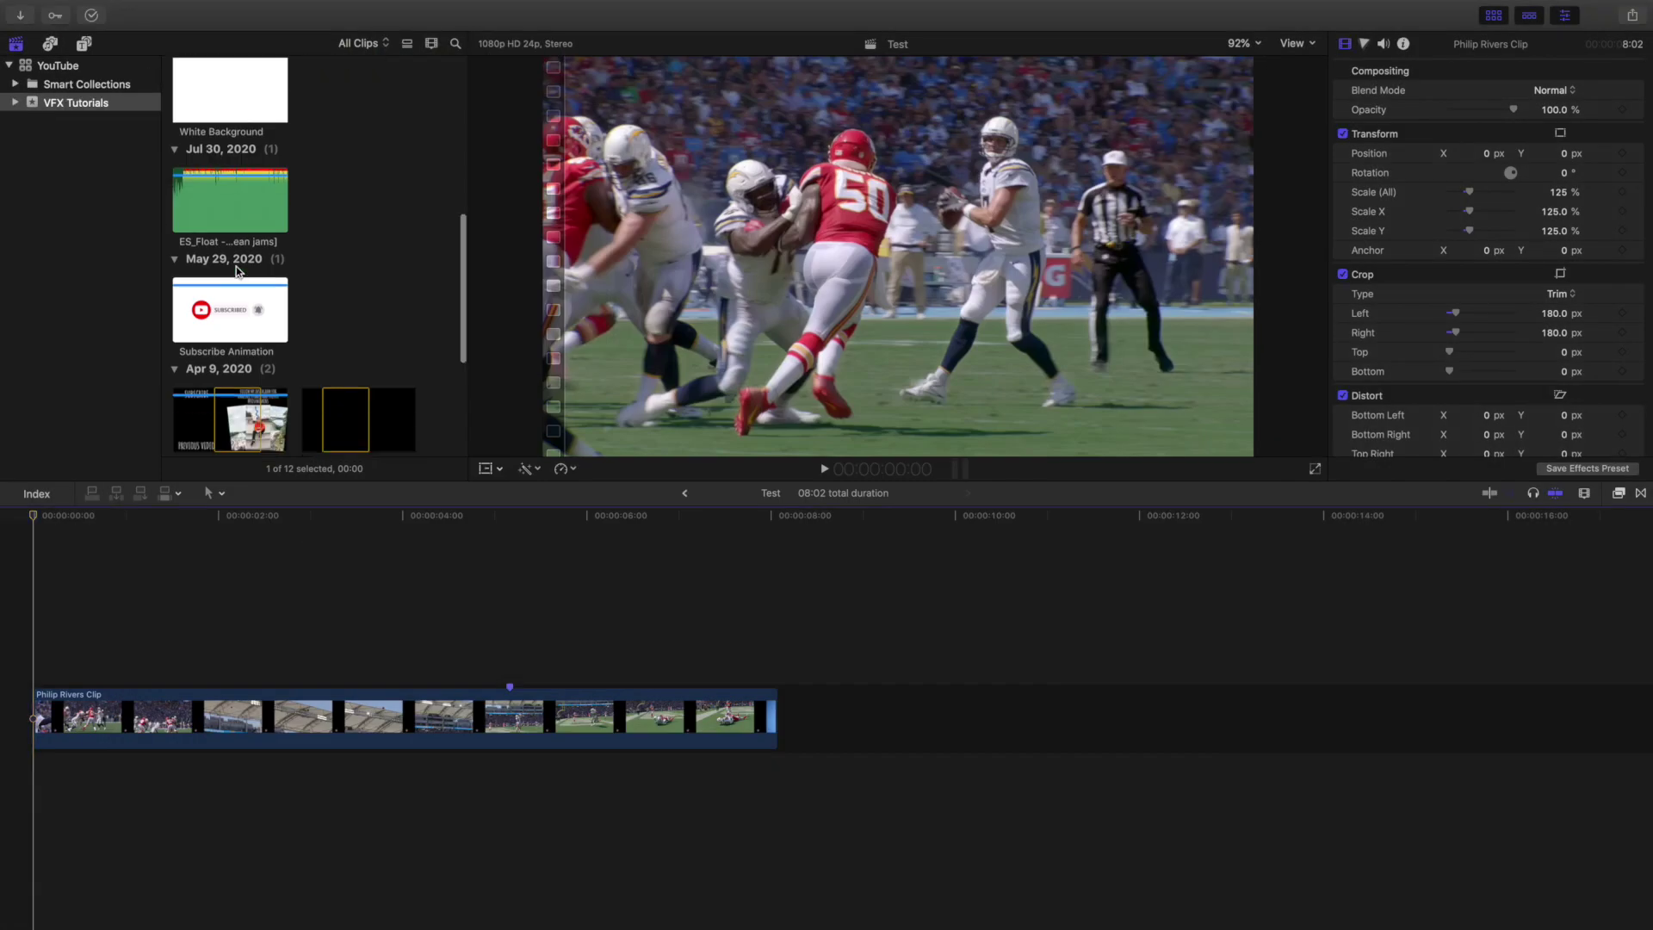
scroll(236, 271, down, 2)
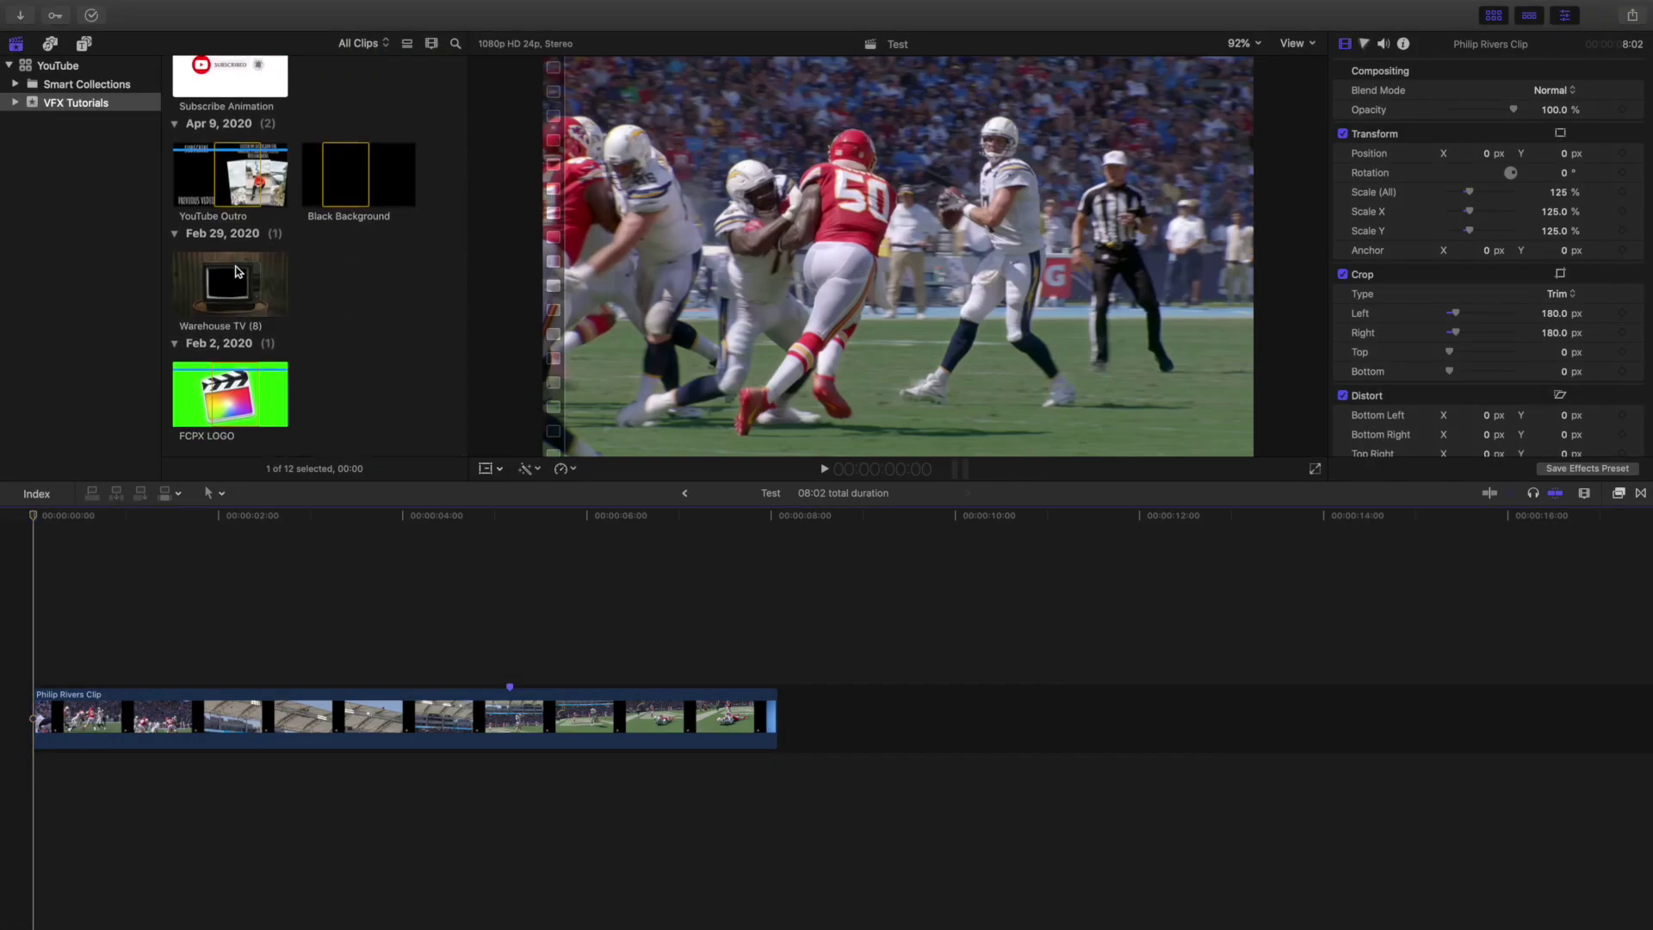
click(226, 264)
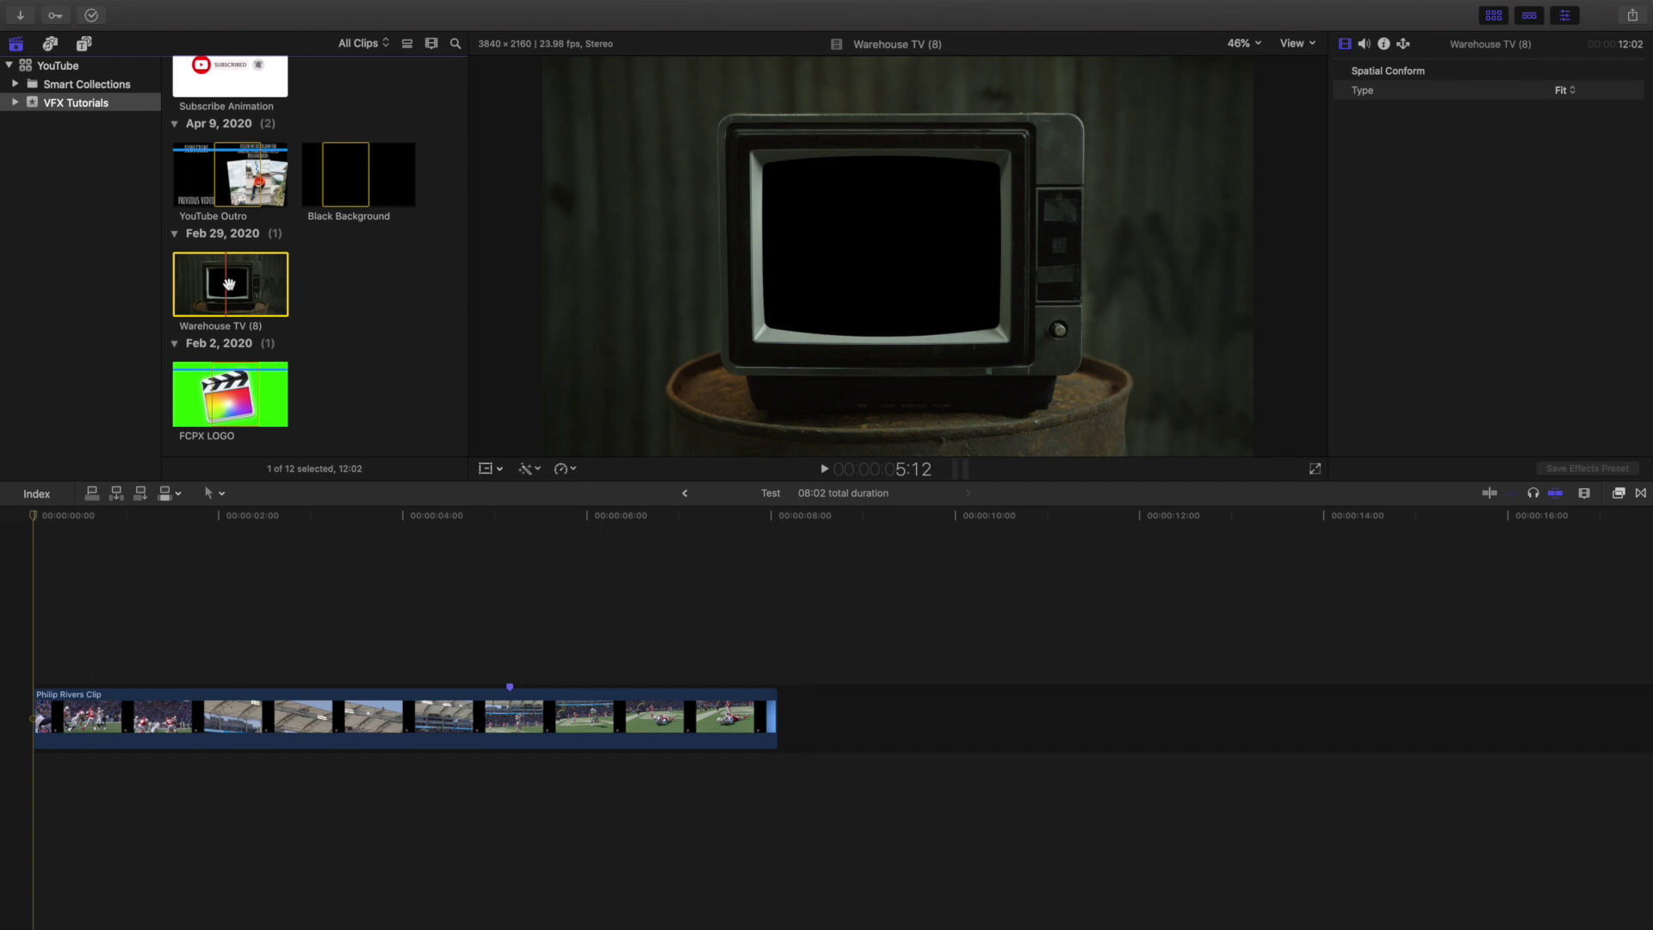
drag(210, 277, 40, 649)
Split the overlay at 8:02 and delete the part extending past the football clip
click(774, 605)
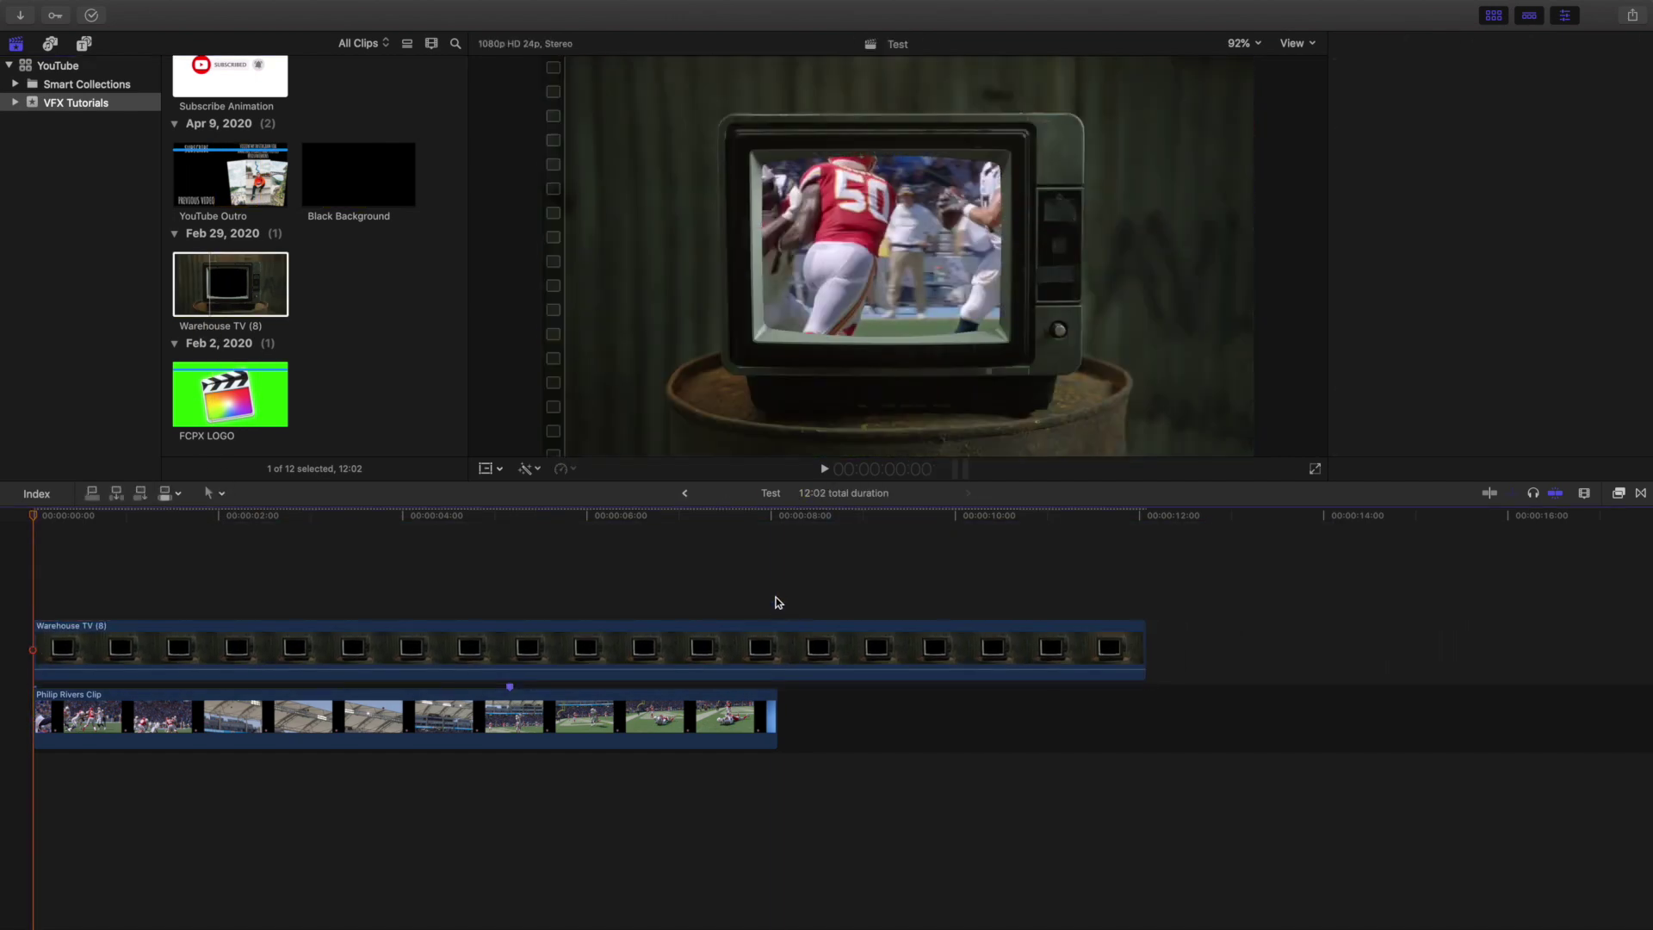
click(777, 636)
key(super+b)
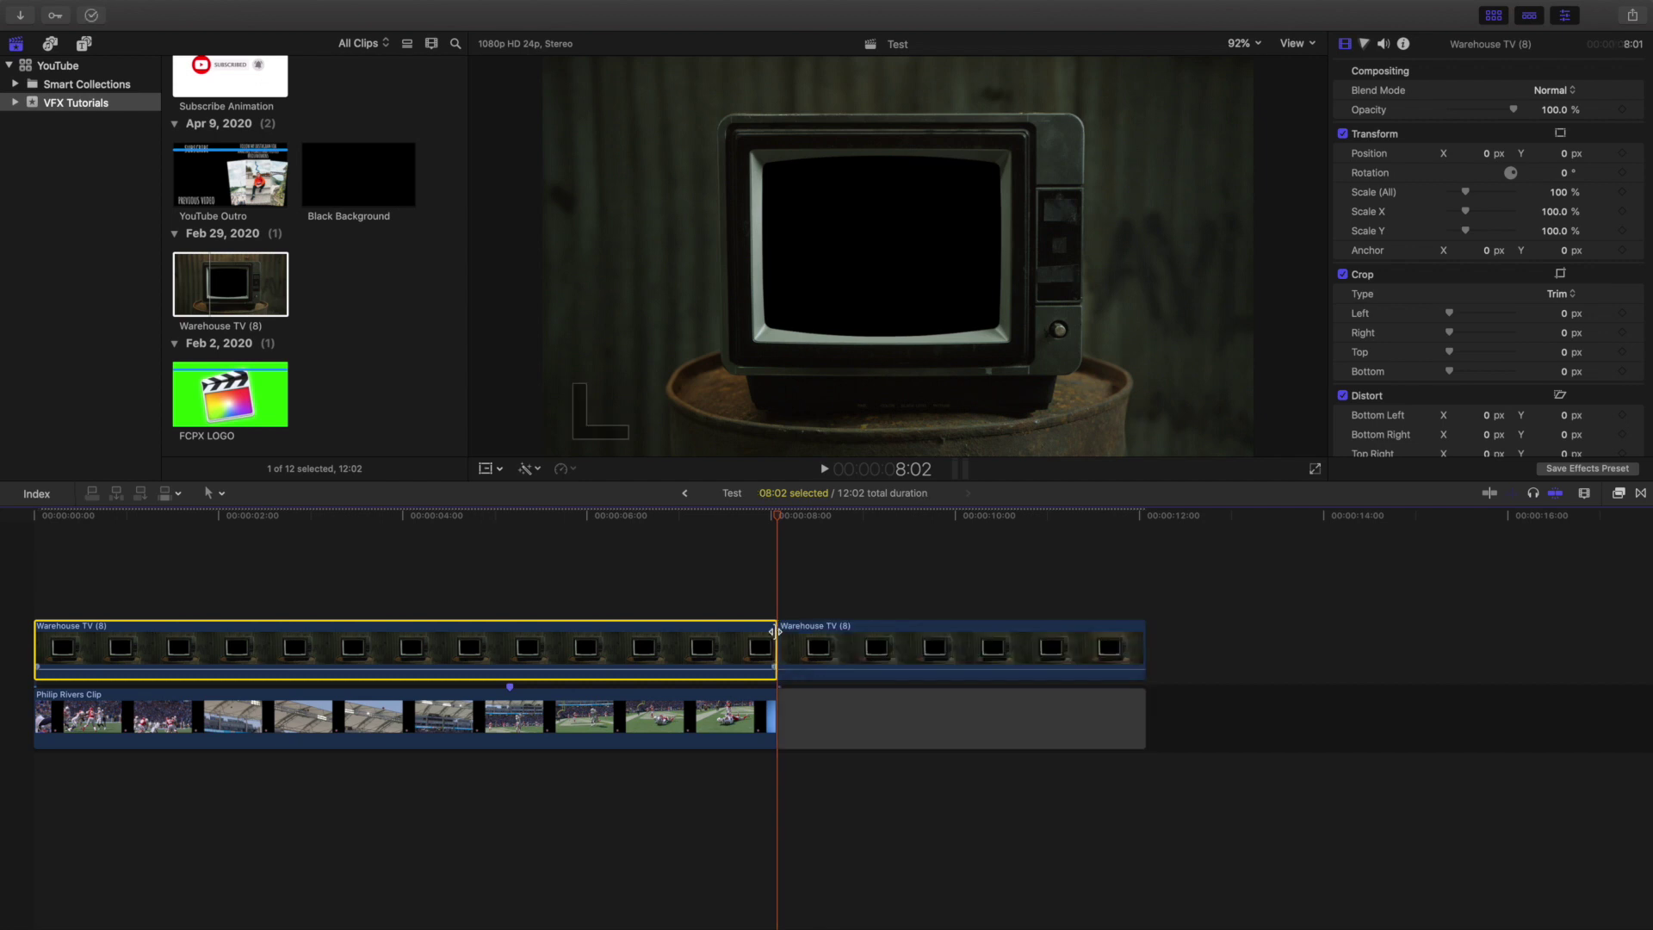
drag(1154, 594, 842, 752)
key(Delete)
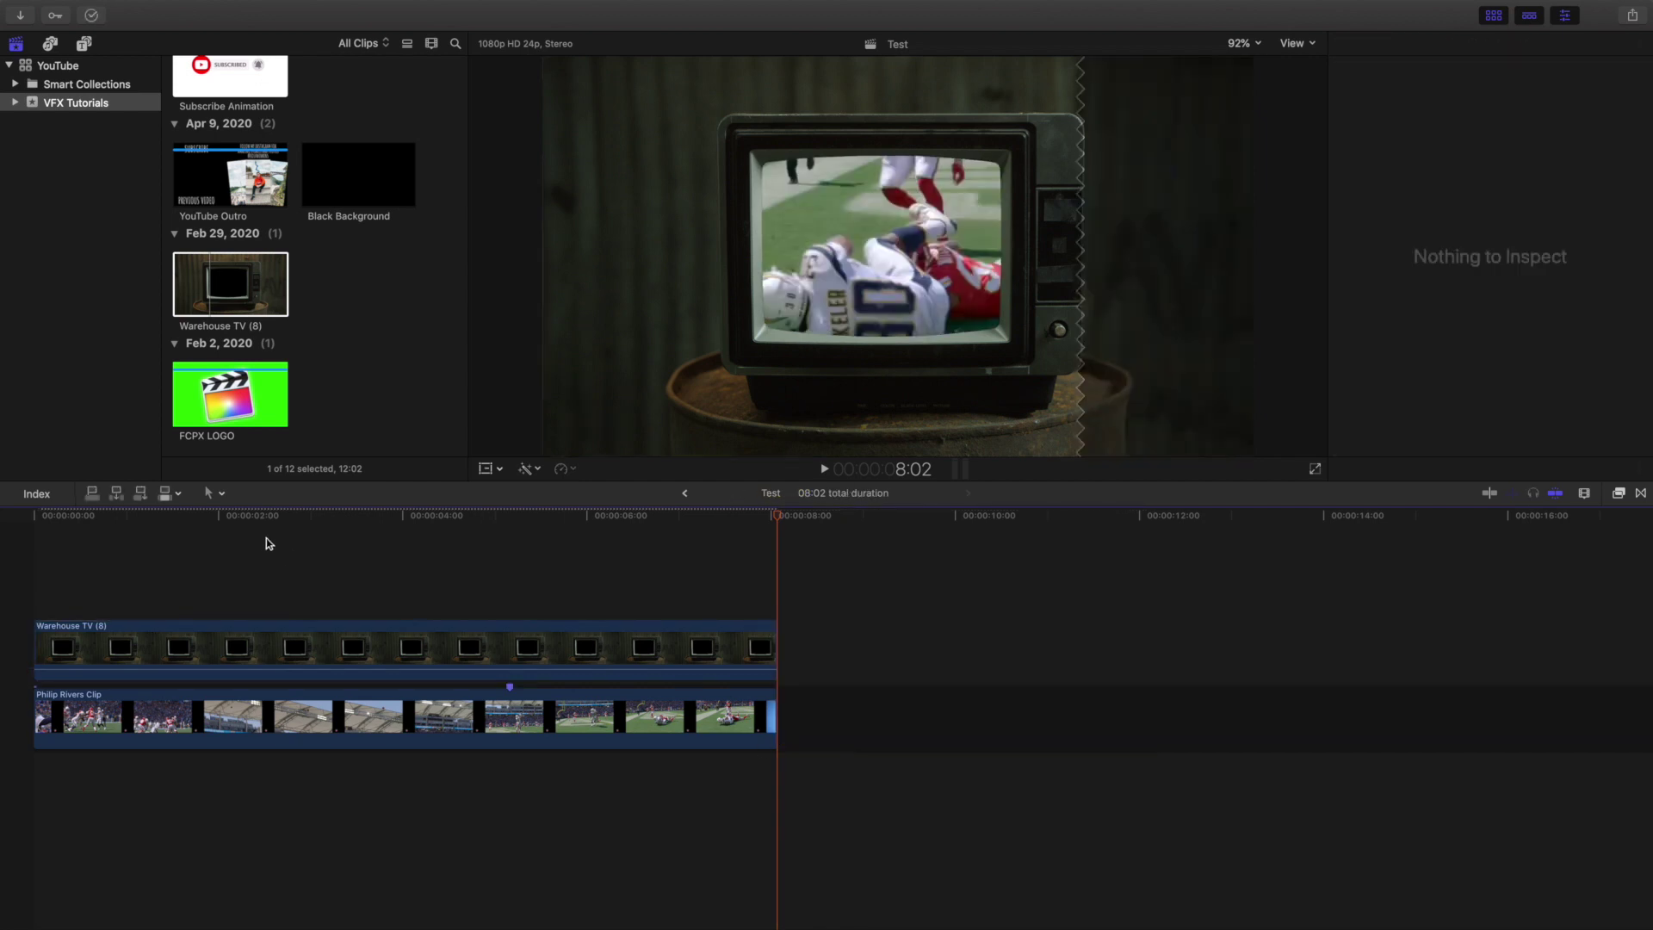
click(262, 532)
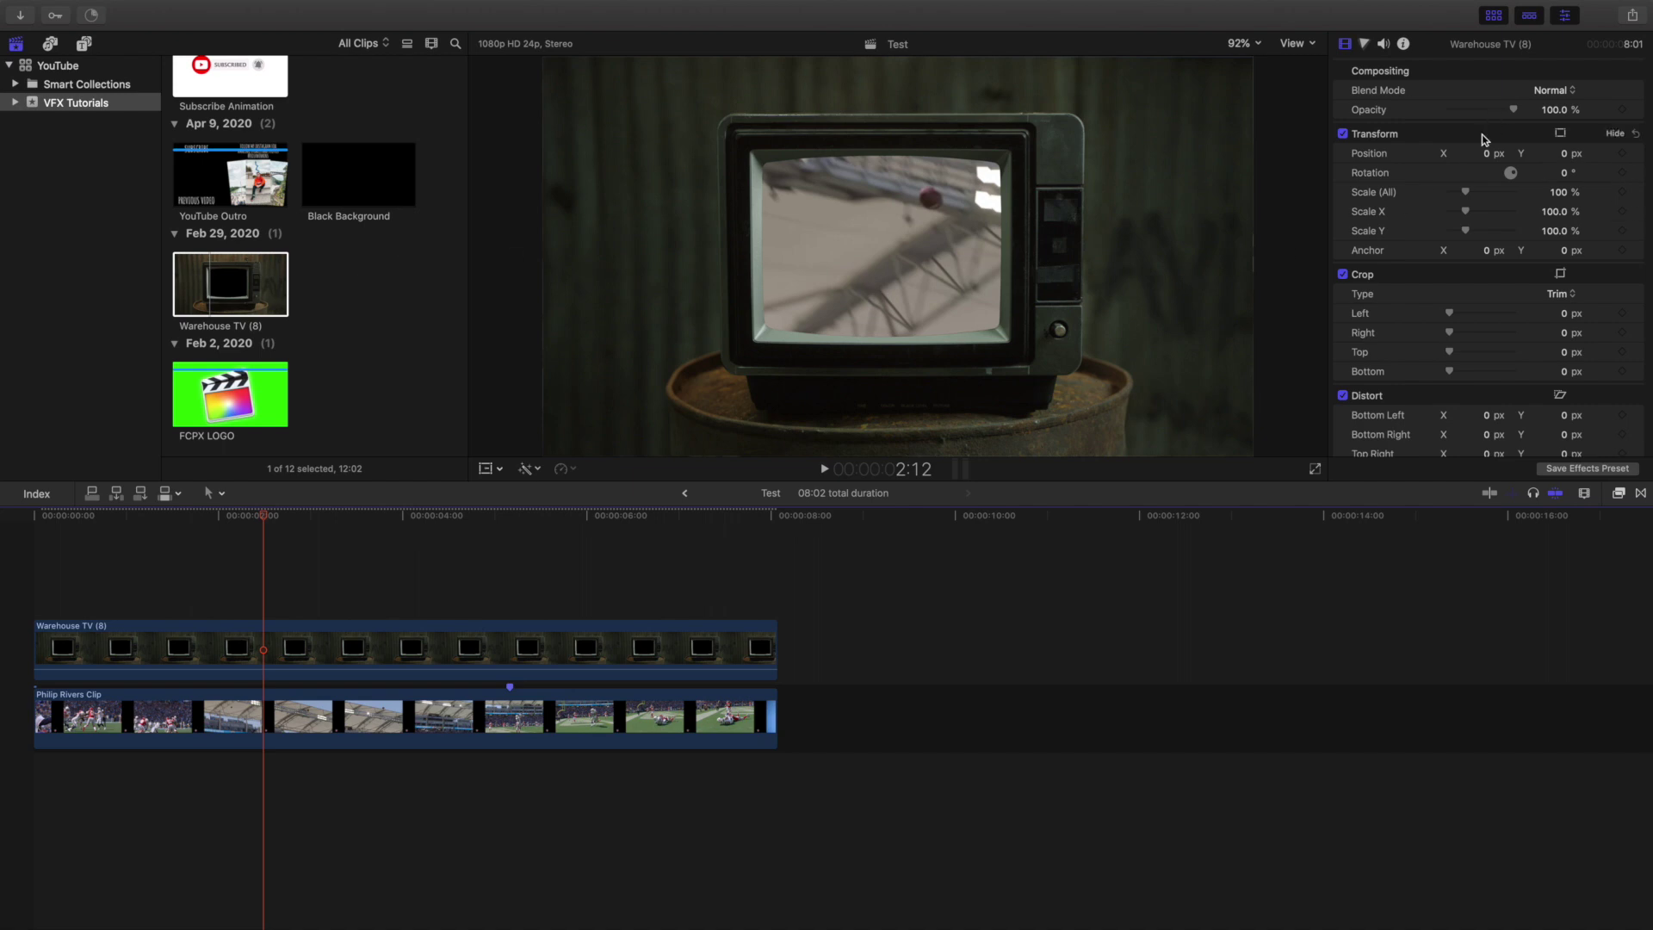
key(c)
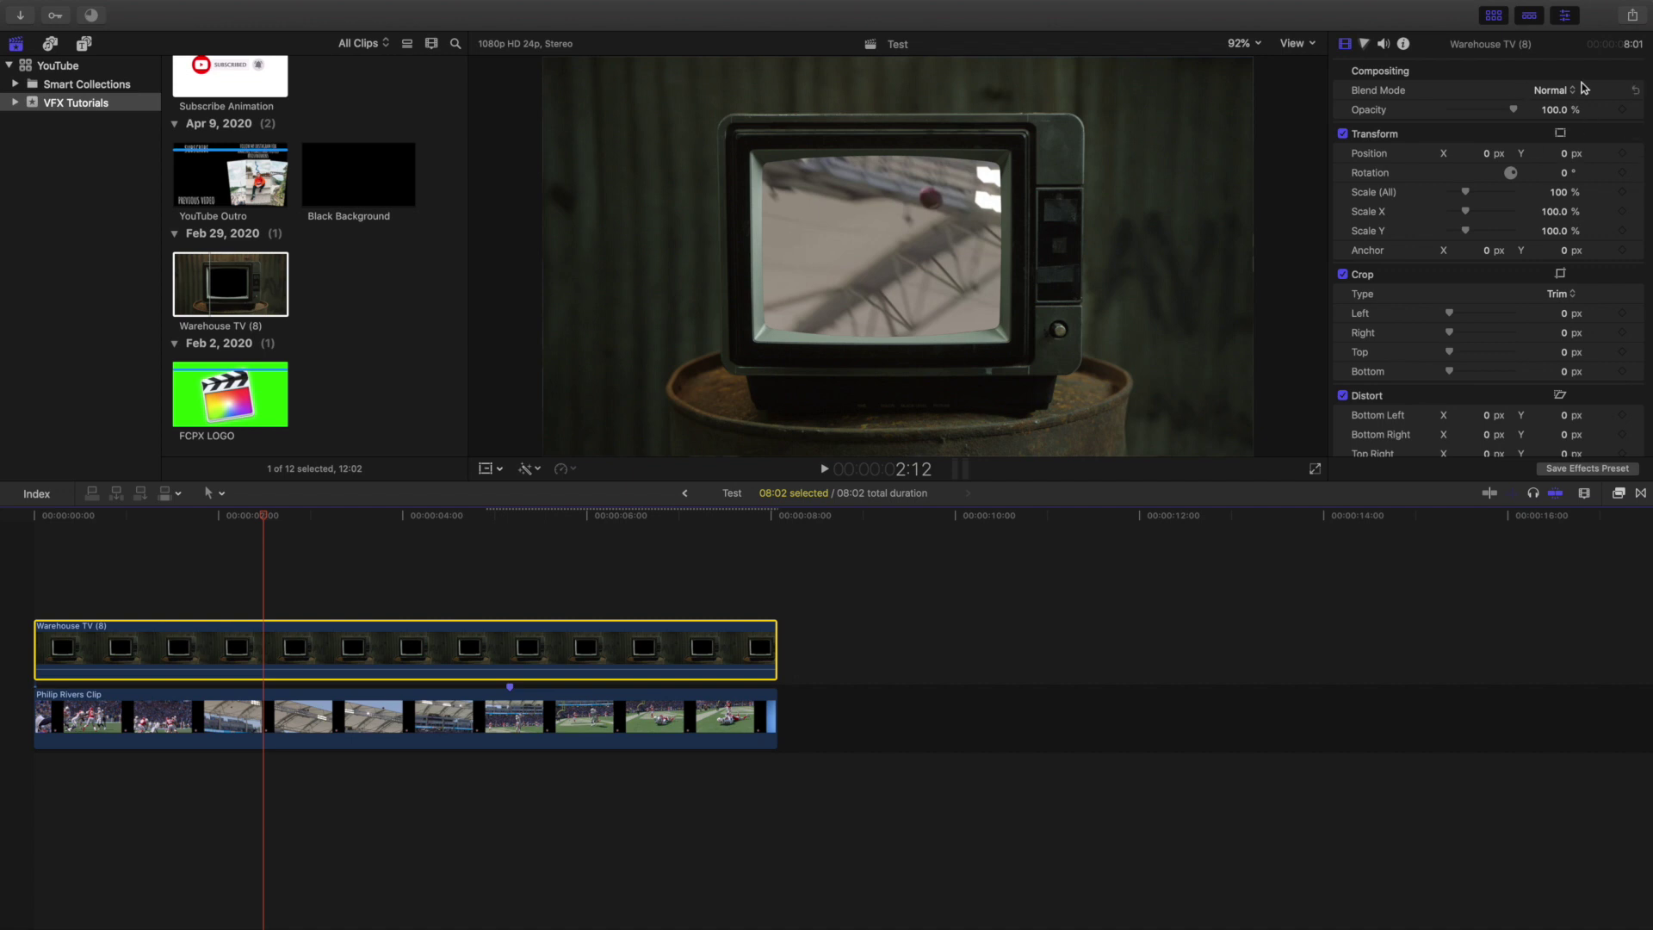
scroll(335, 252, up, 15)
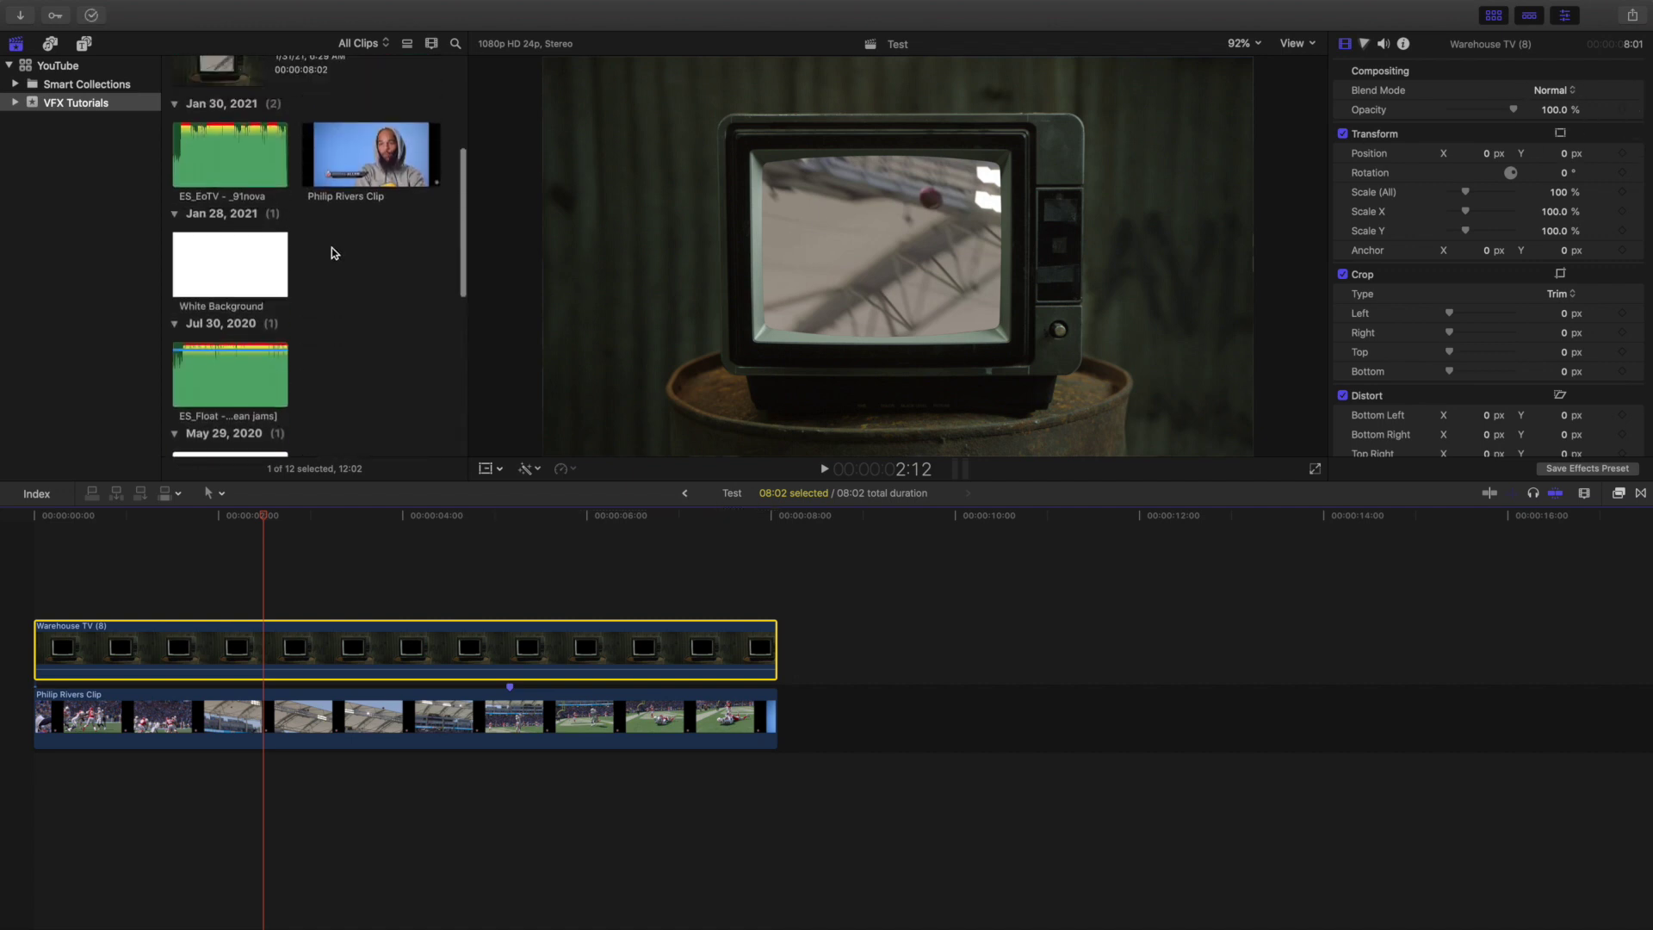
scroll(335, 253, up, 1)
click(238, 198)
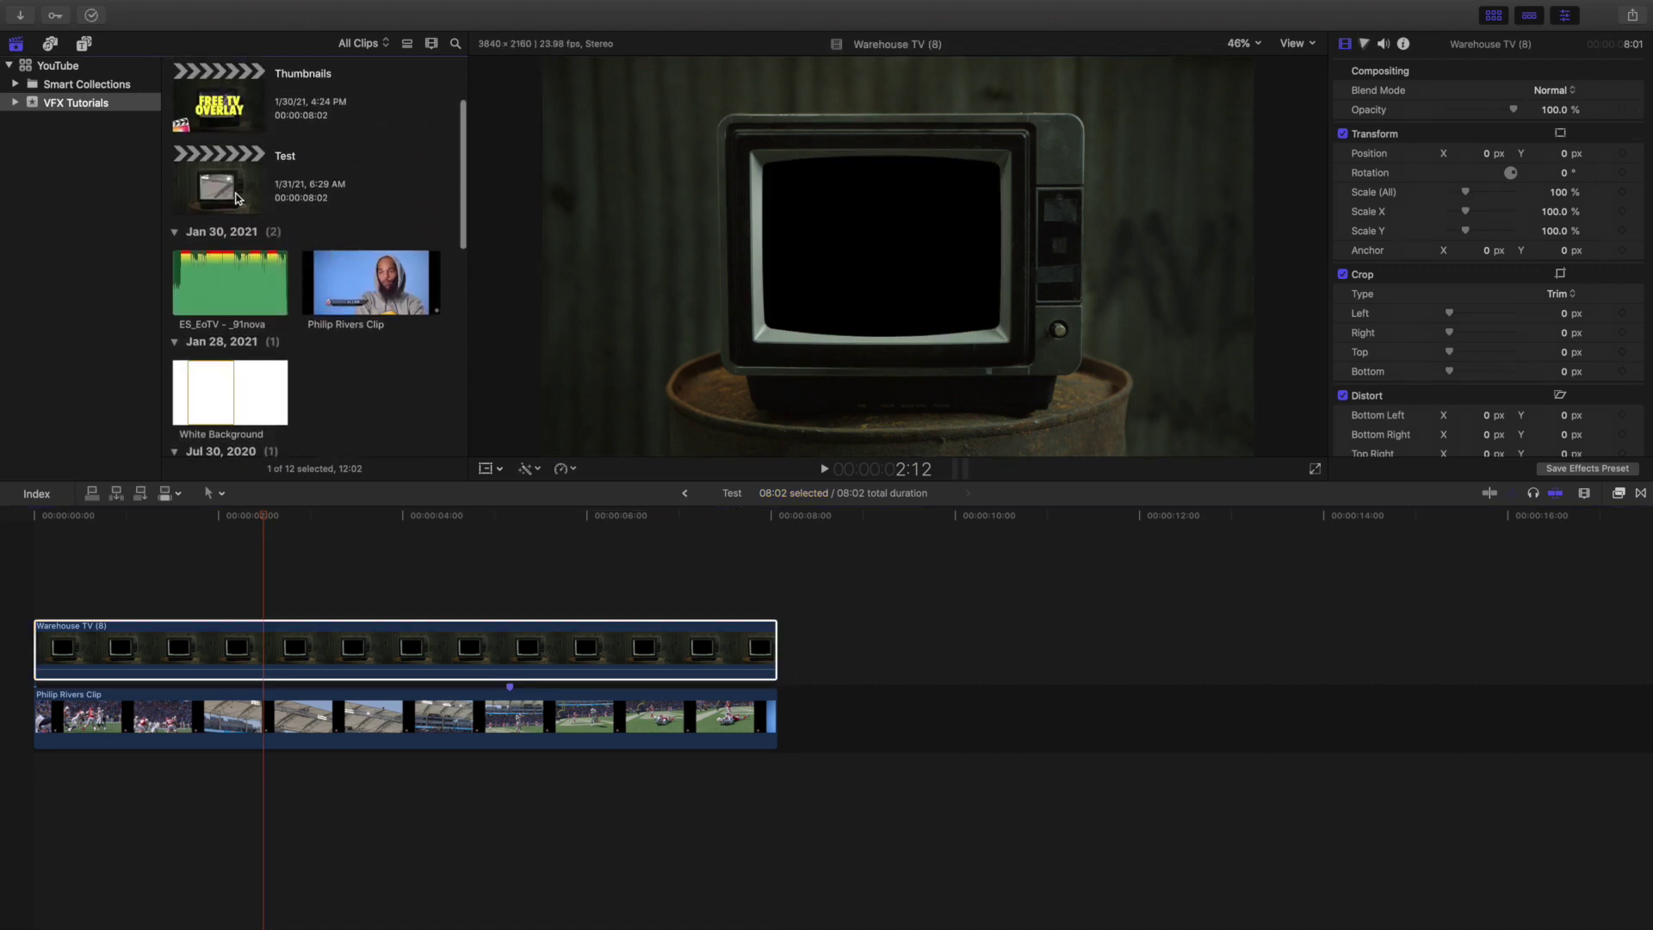
click(34, 590)
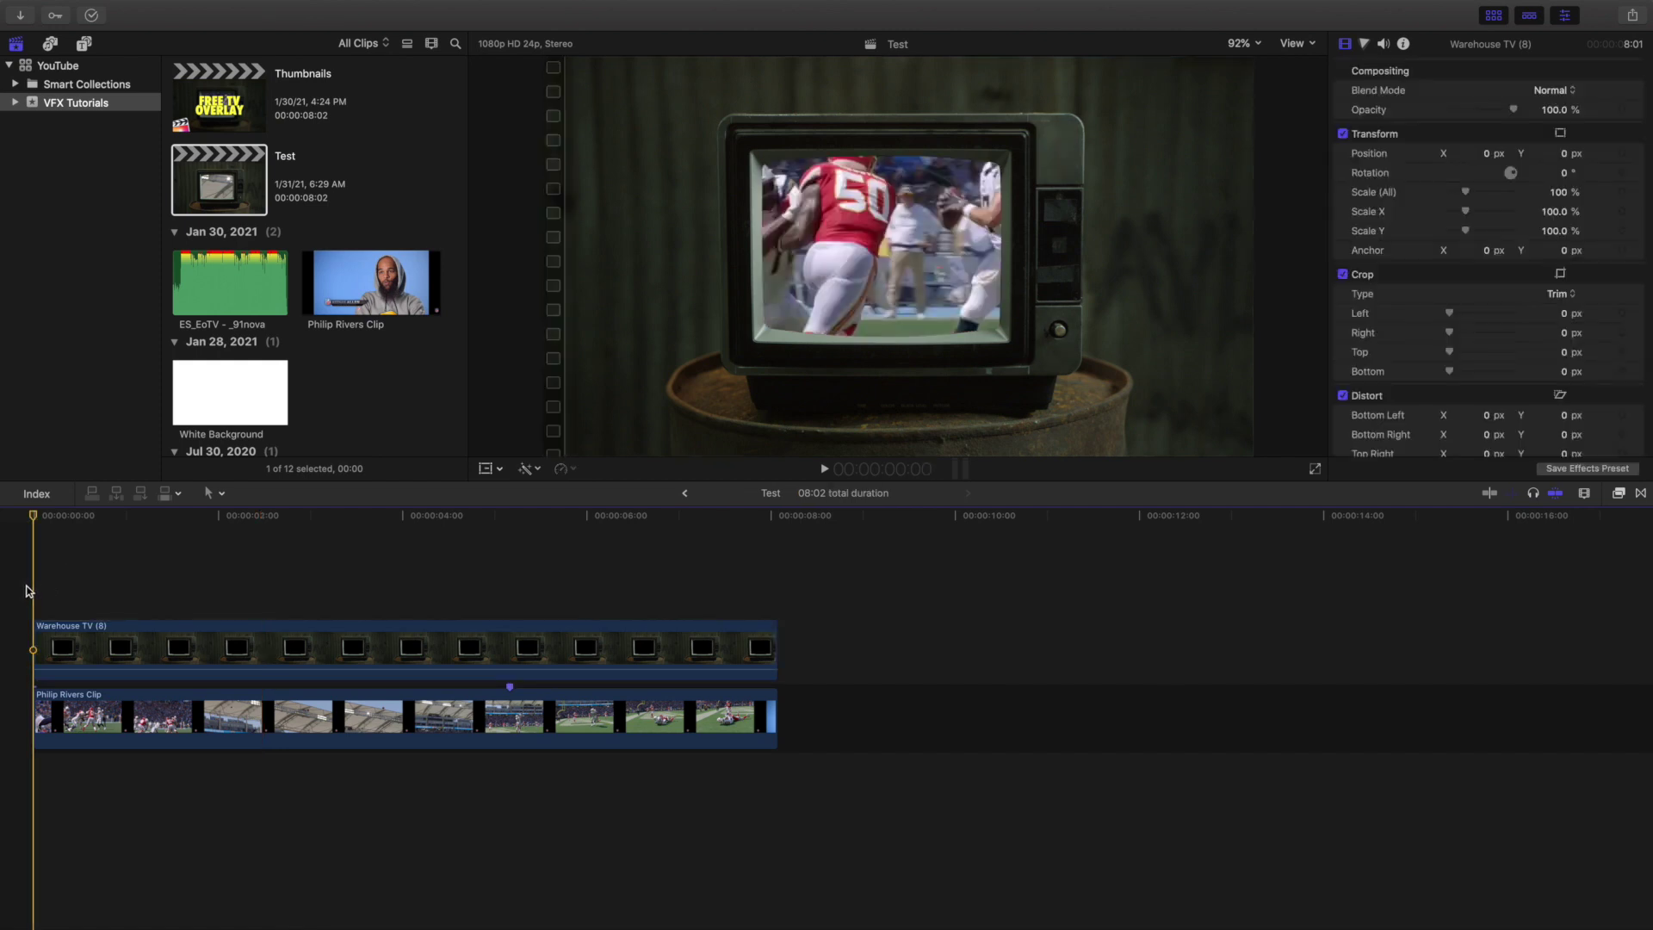
key(space)
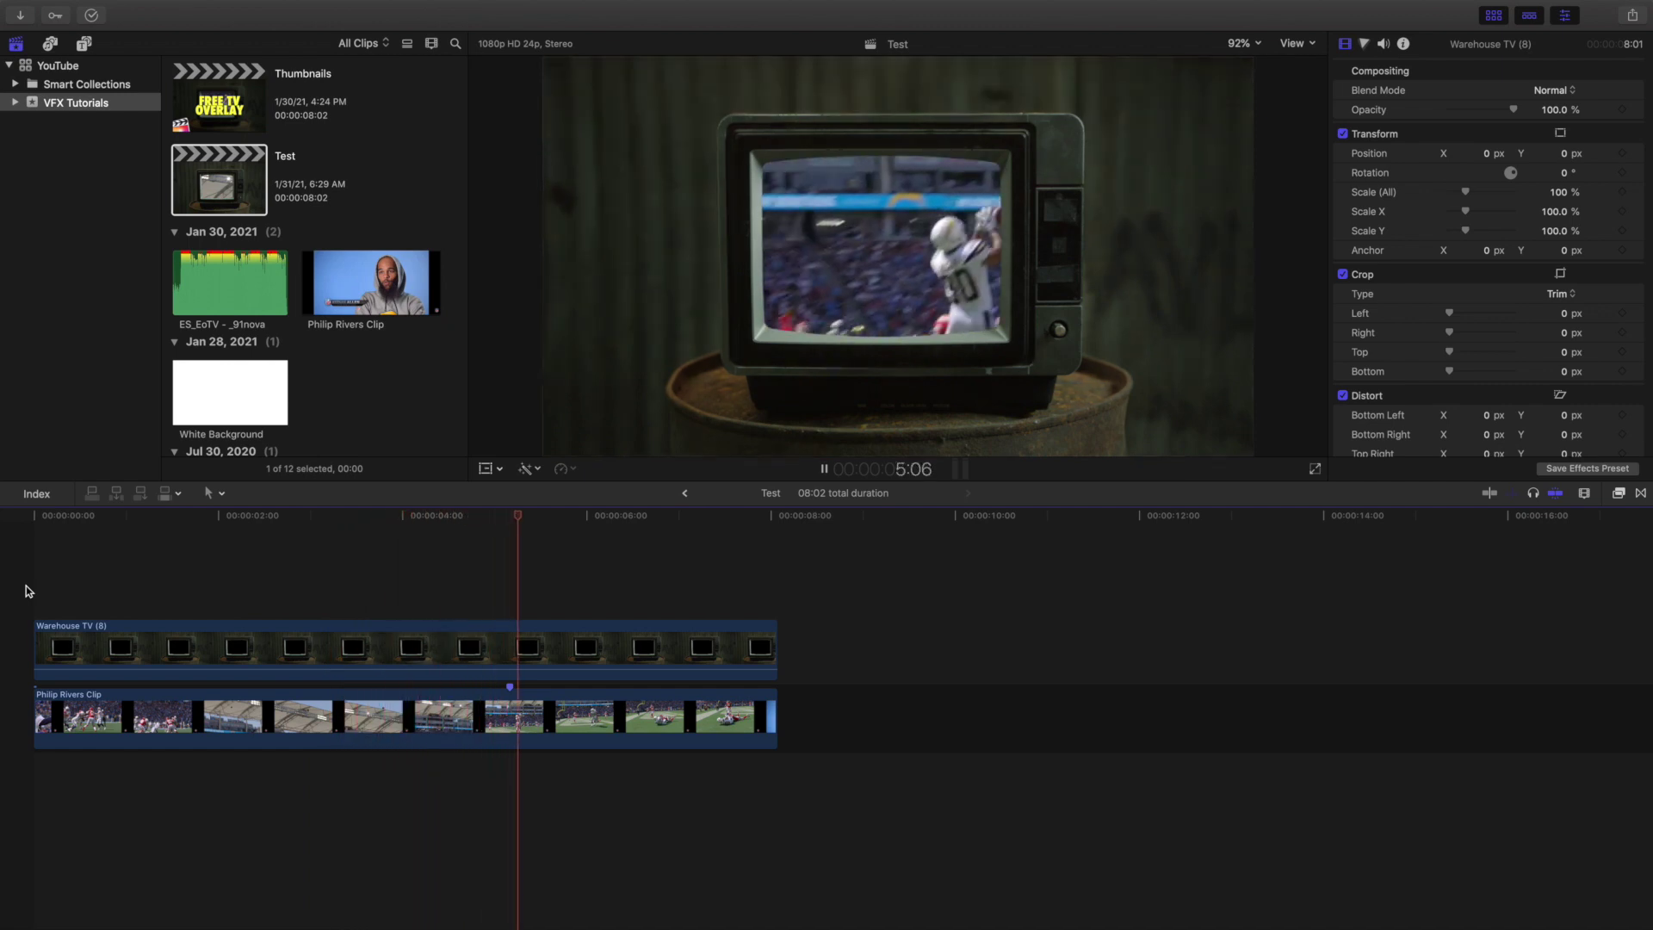
key(Home)
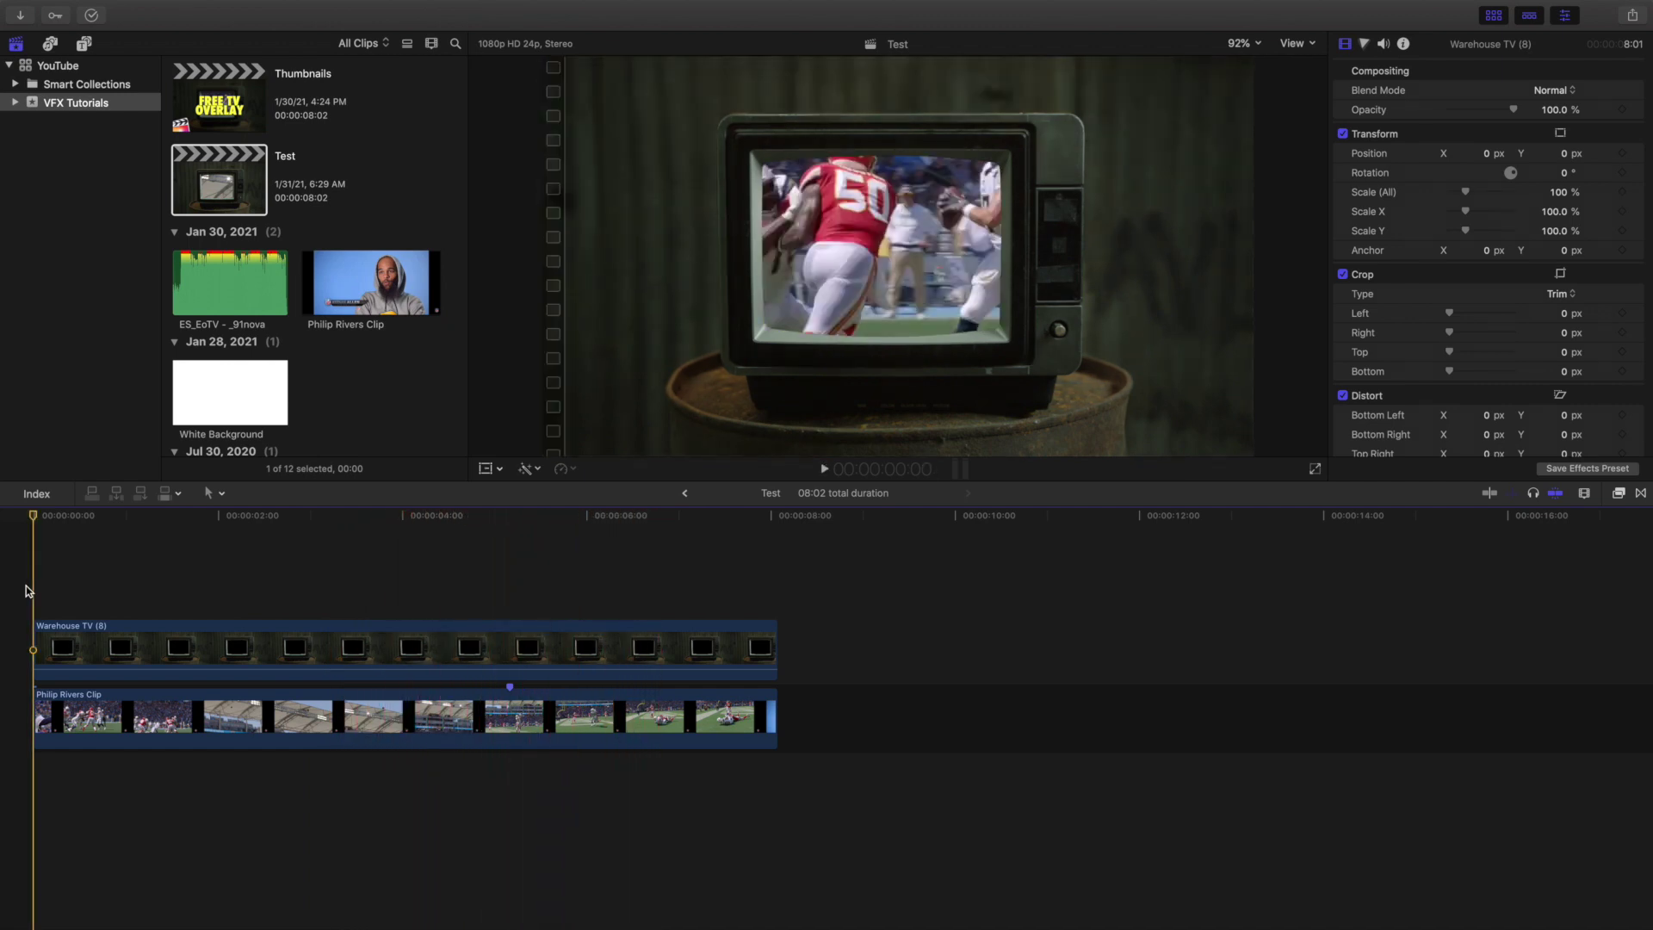
key(space)
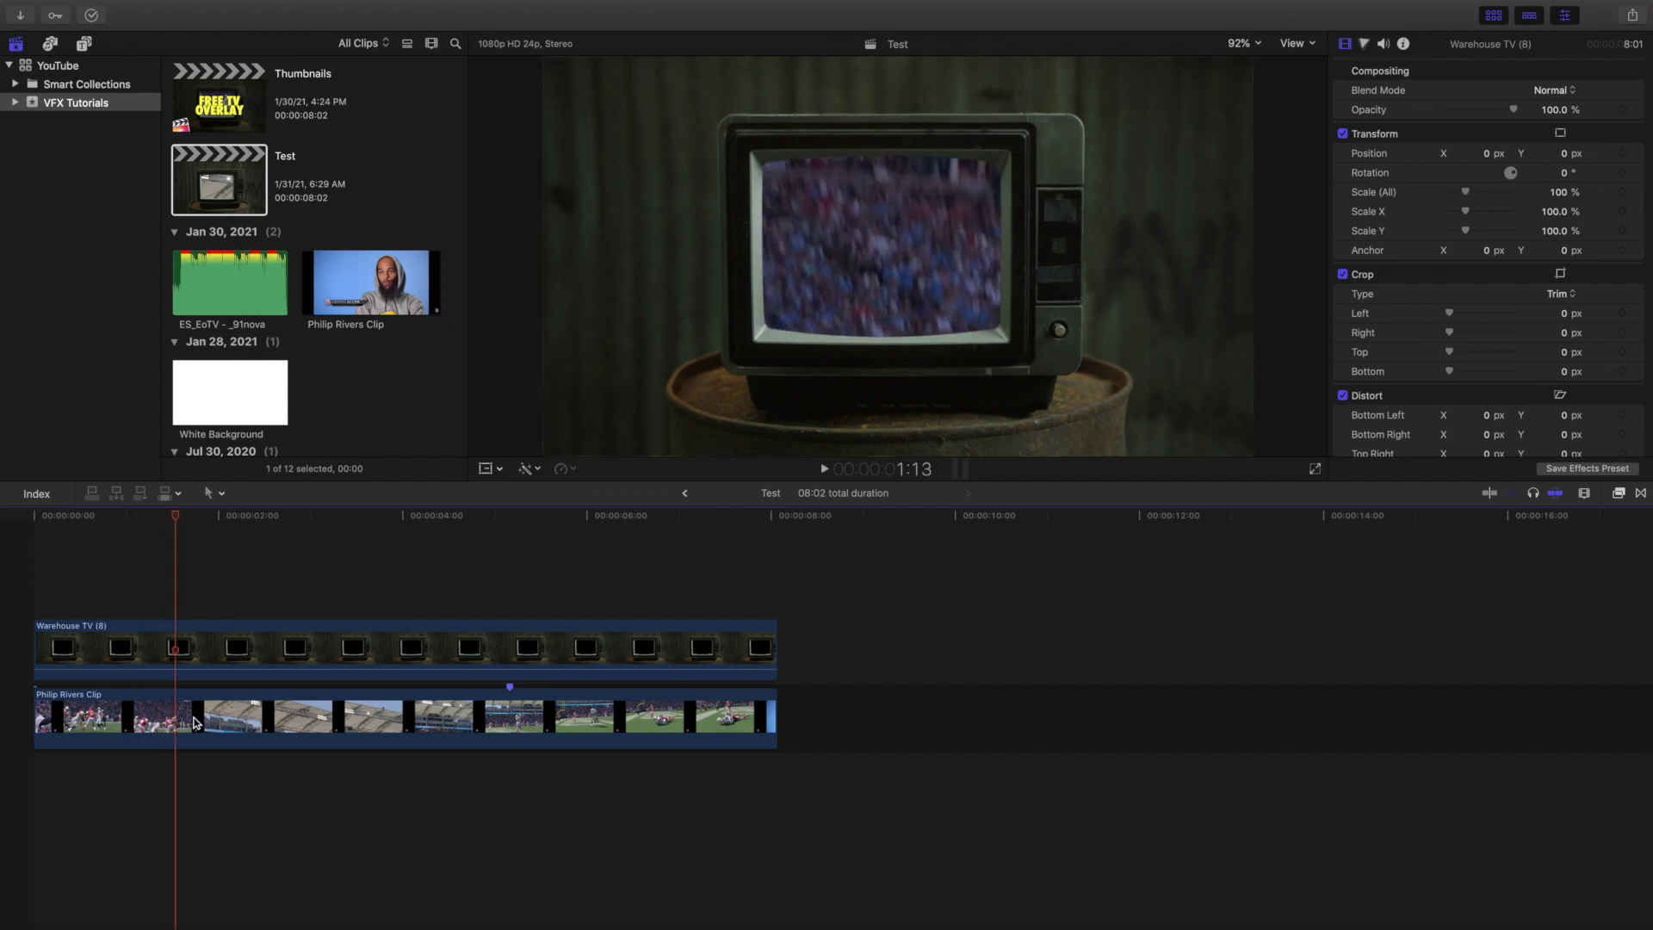
key(shift+Right)
Scale the Philip Rivers clip to 65% and centre it inside the TV screen
click(199, 715)
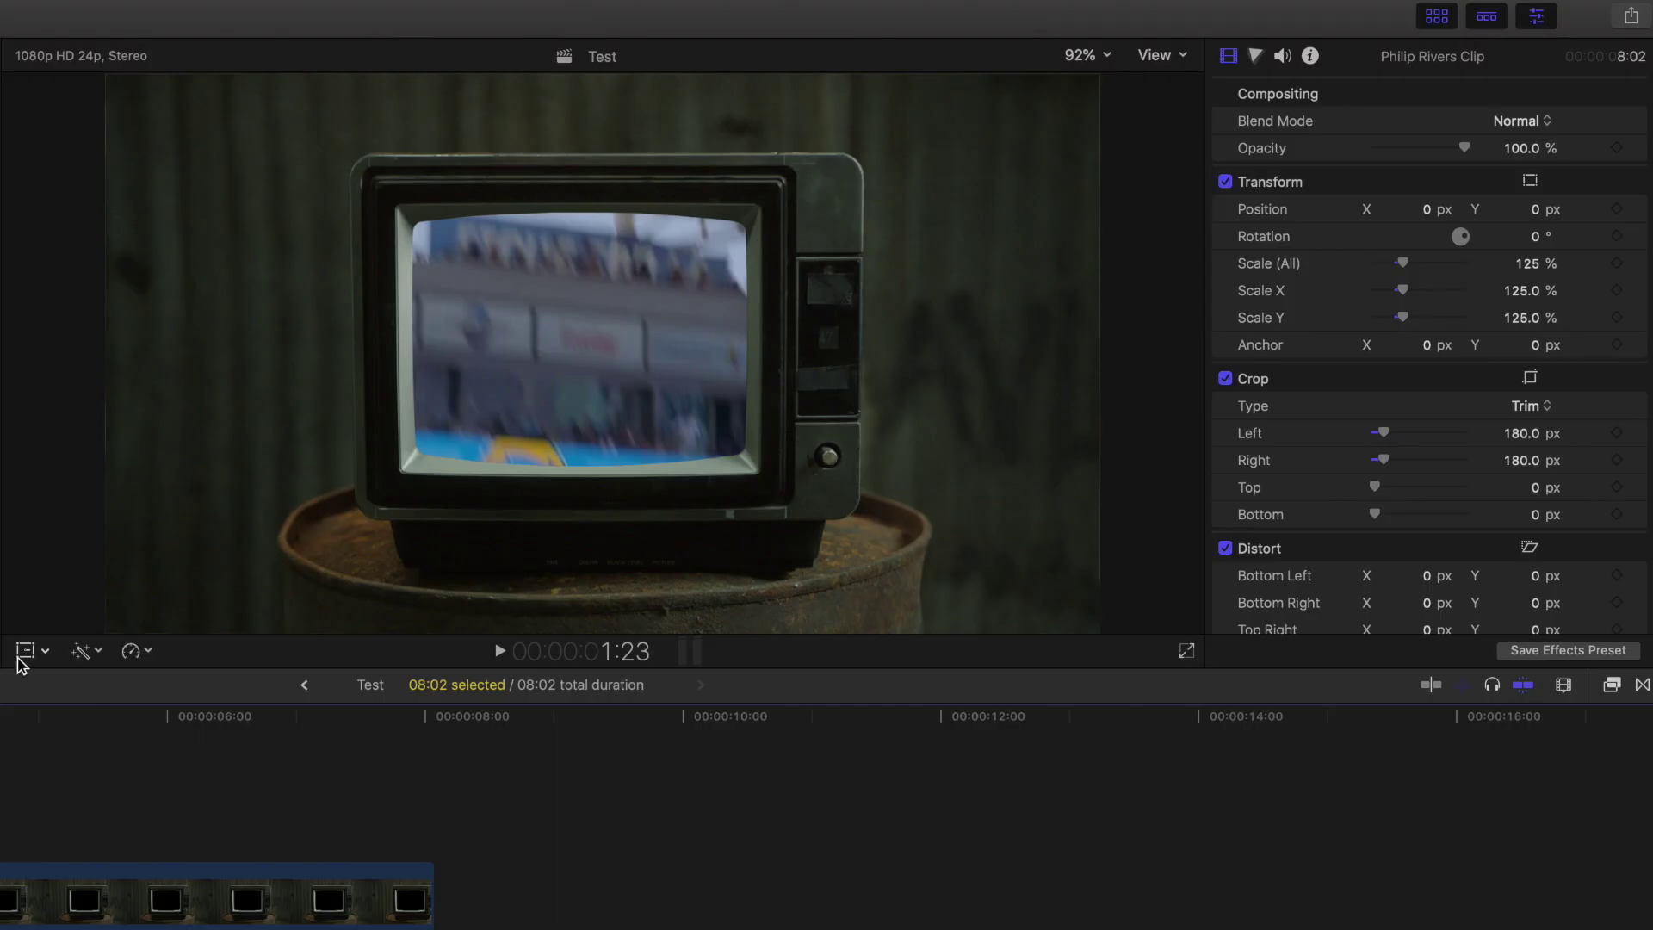
click(483, 469)
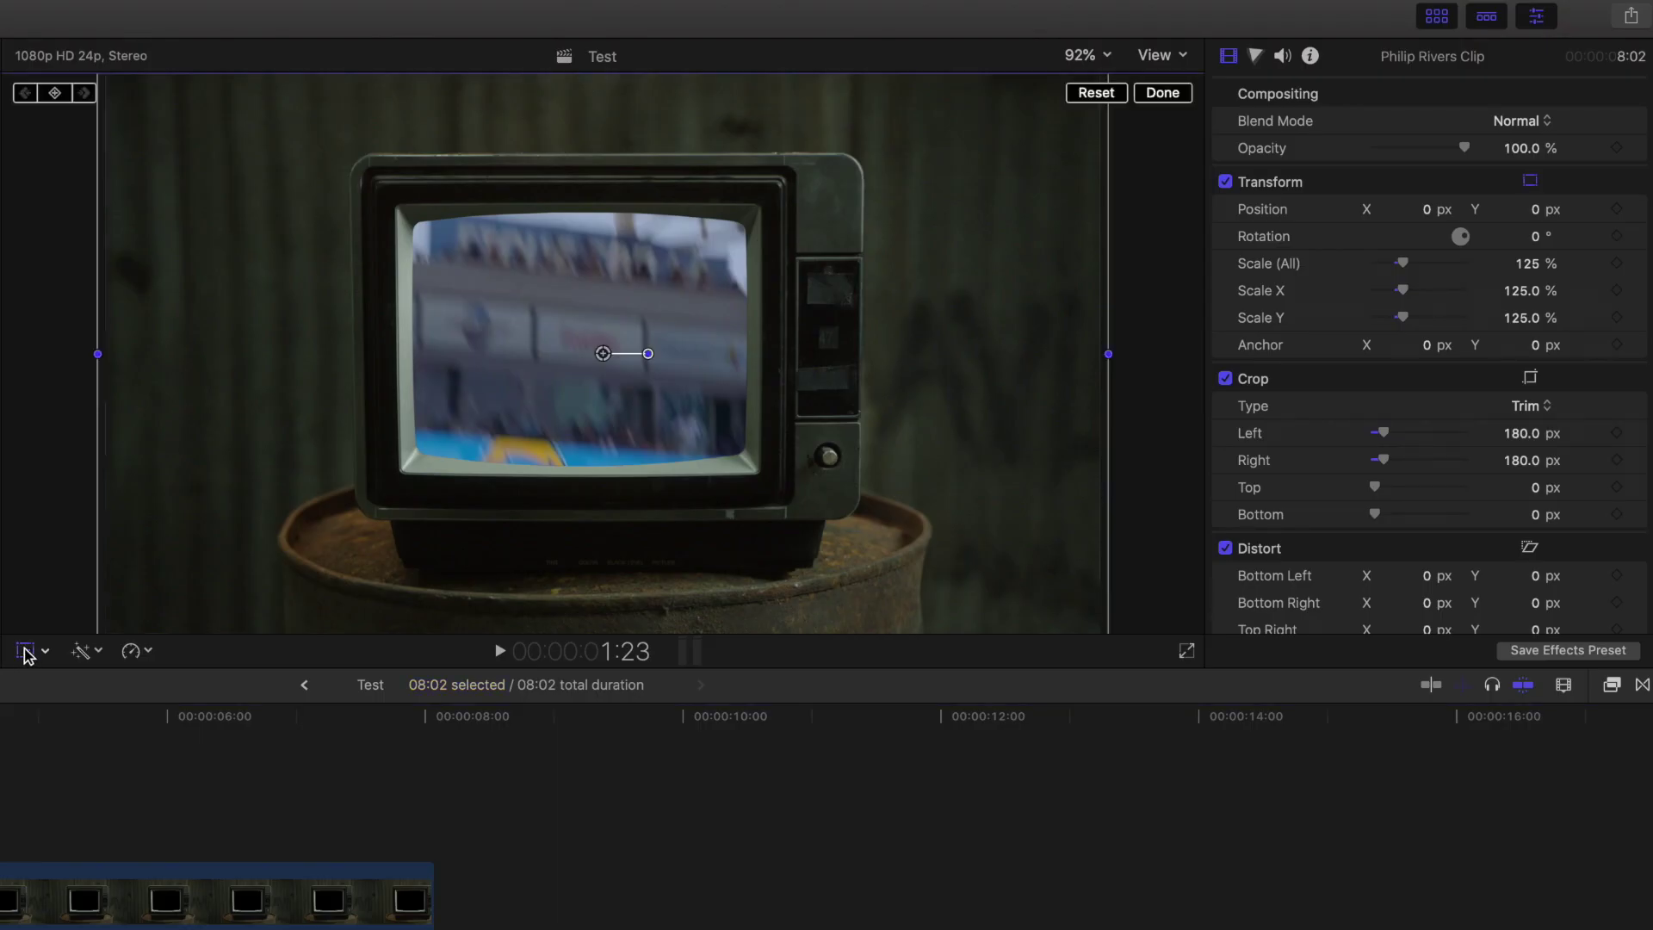
drag(1529, 263, 1530, 263)
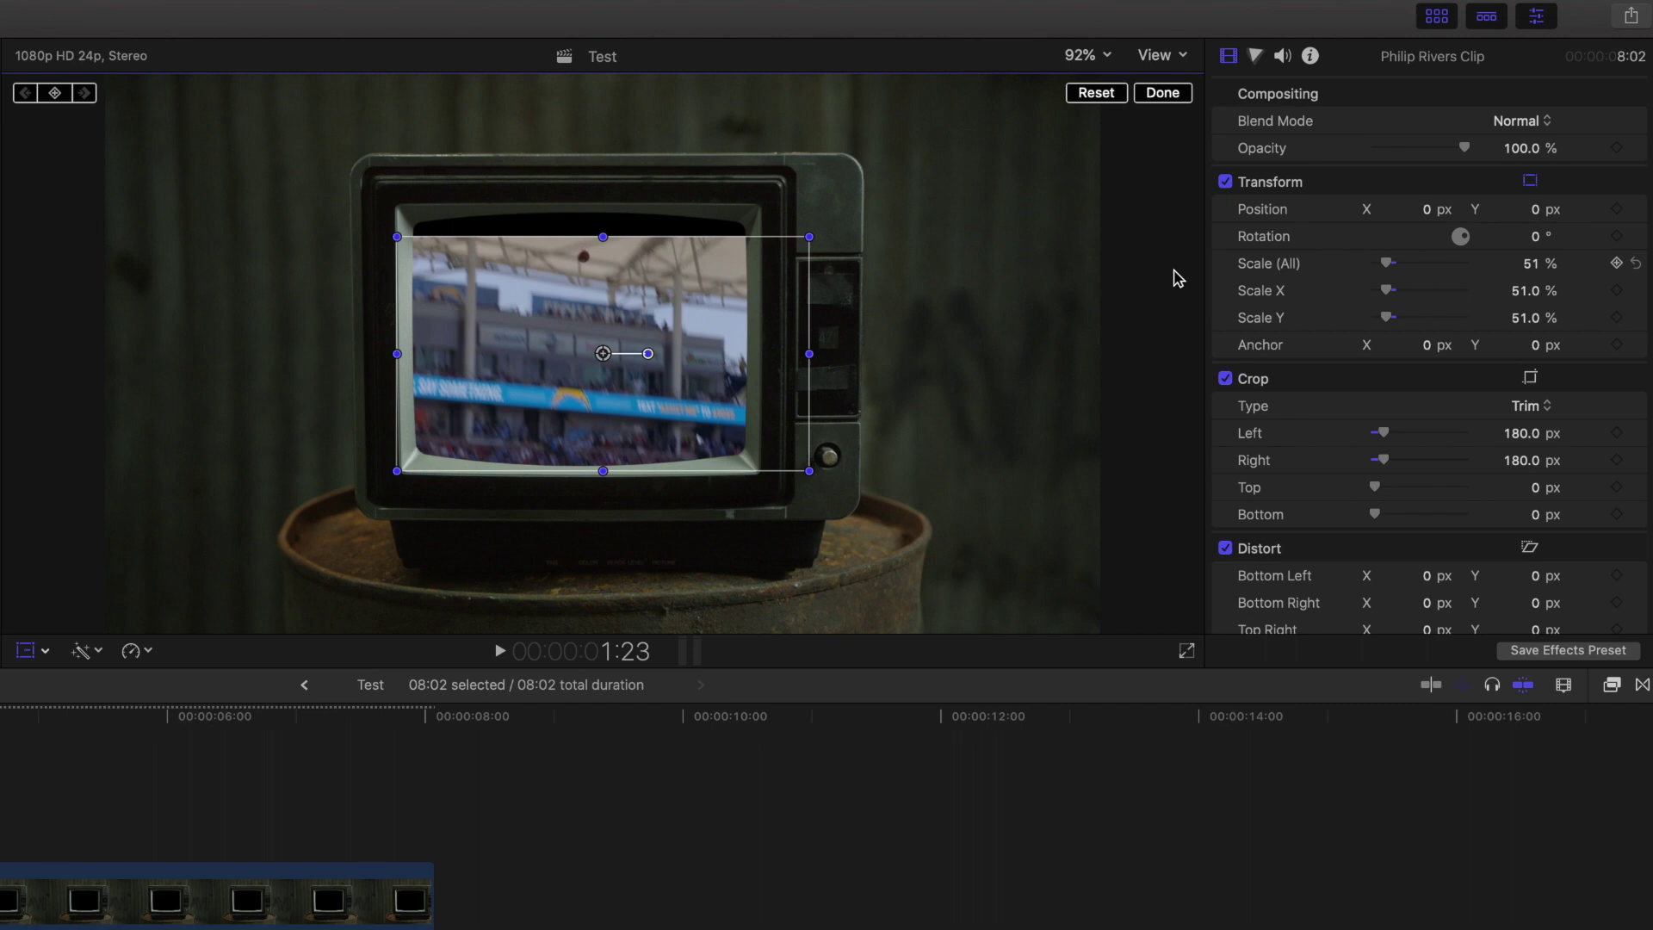
mouse_move(603, 353)
mouse_down()
mouse_move(580, 395)
mouse_move(587, 345)
mouse_up()
click(1527, 263)
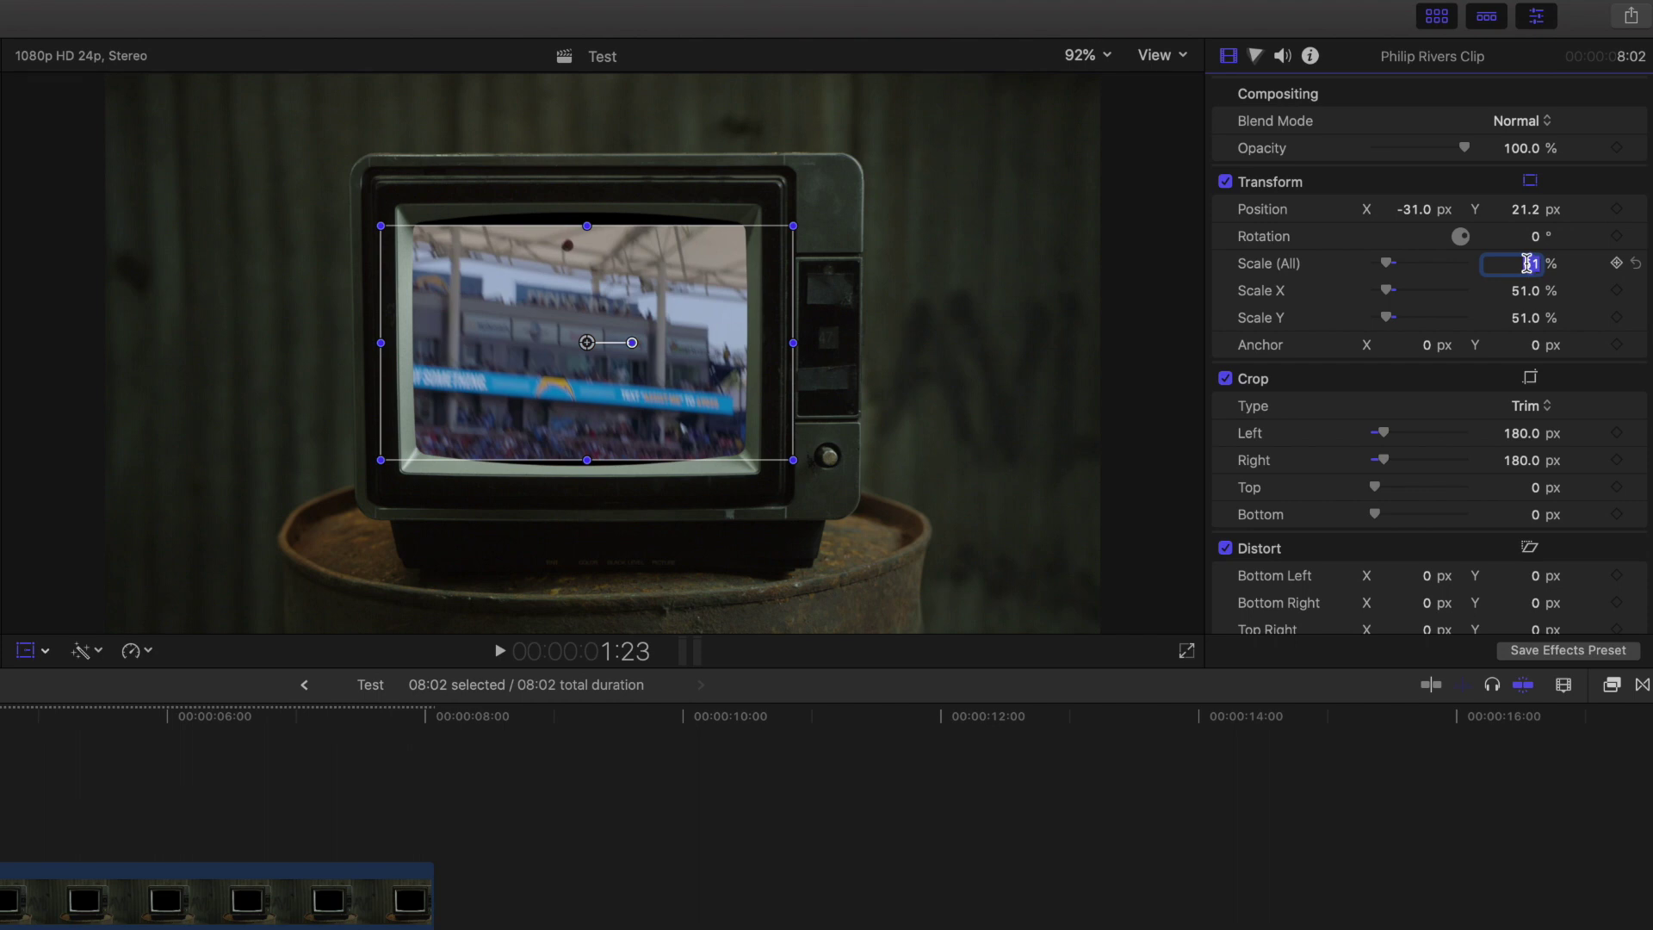
text(65)
key(Return)
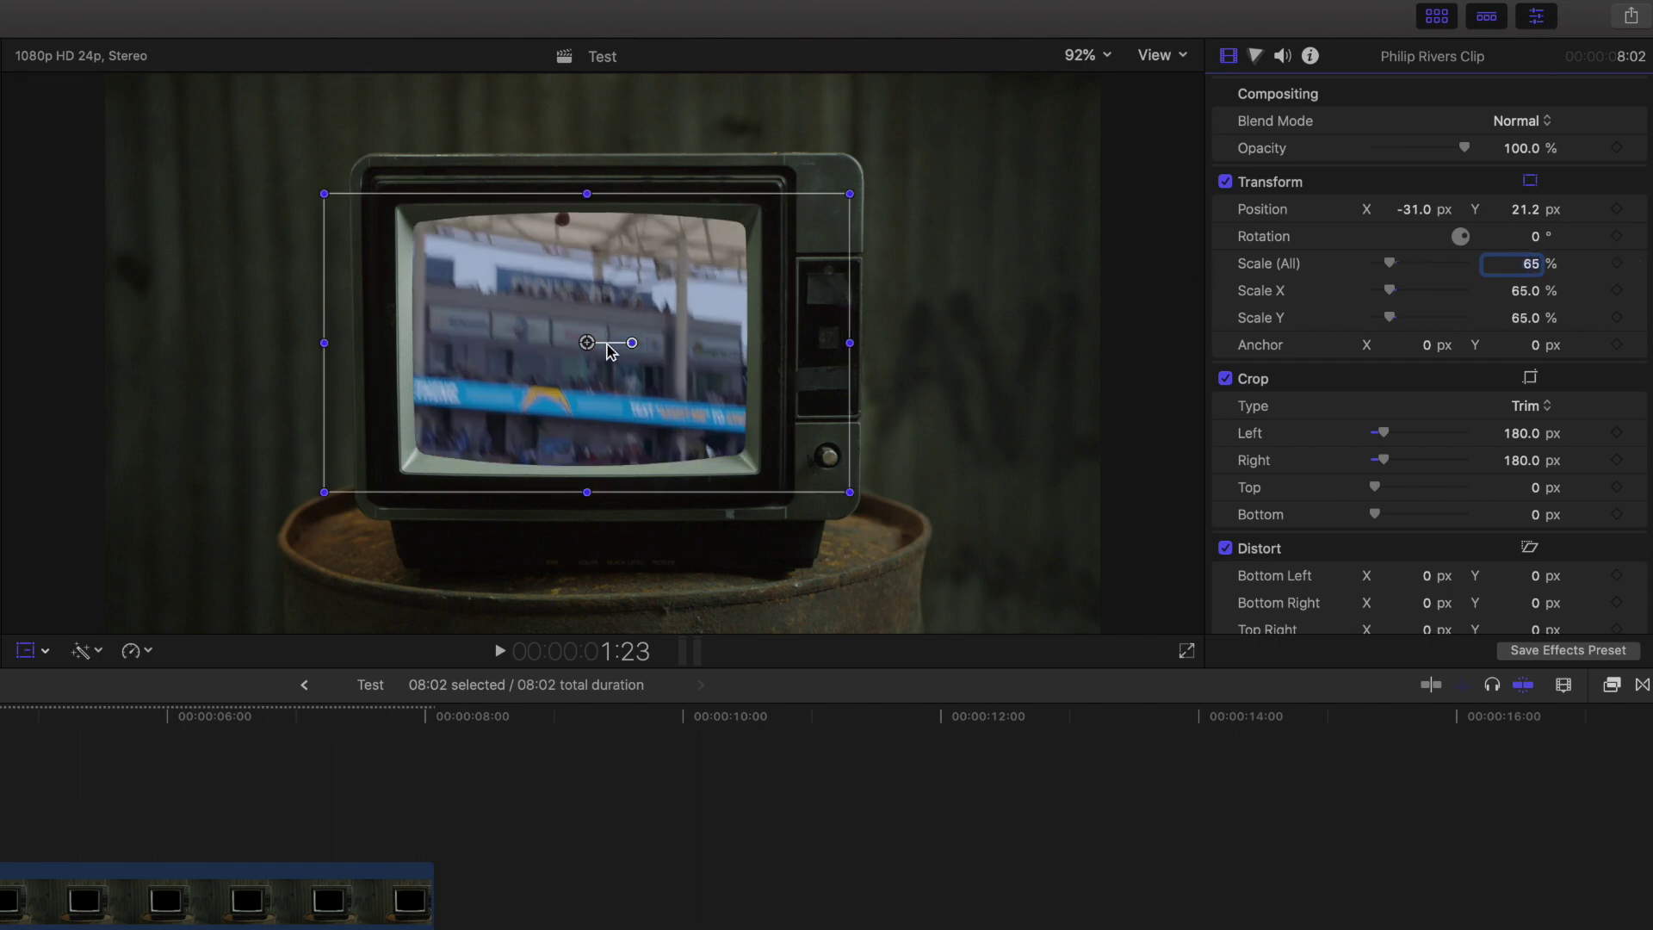
mouse_move(611, 351)
mouse_down()
mouse_move(590, 336)
mouse_move(591, 355)
mouse_up()
click(1159, 92)
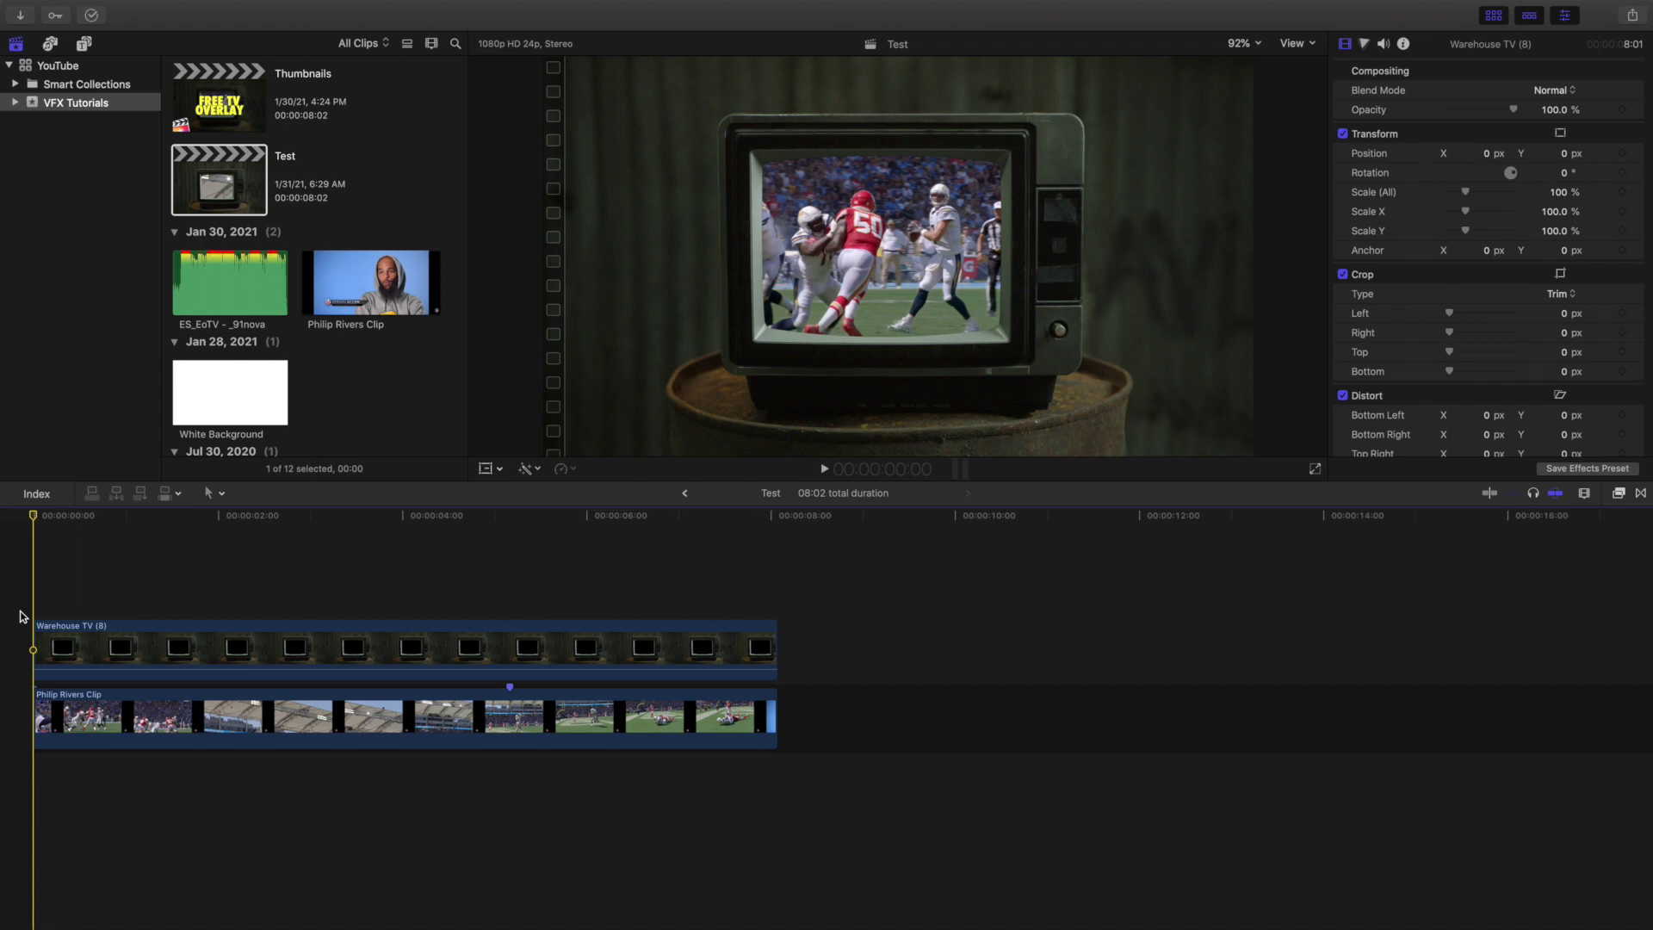
Review the timeline, then reselect the football clip and confirm its on-screen transform
key(space)
key(space)
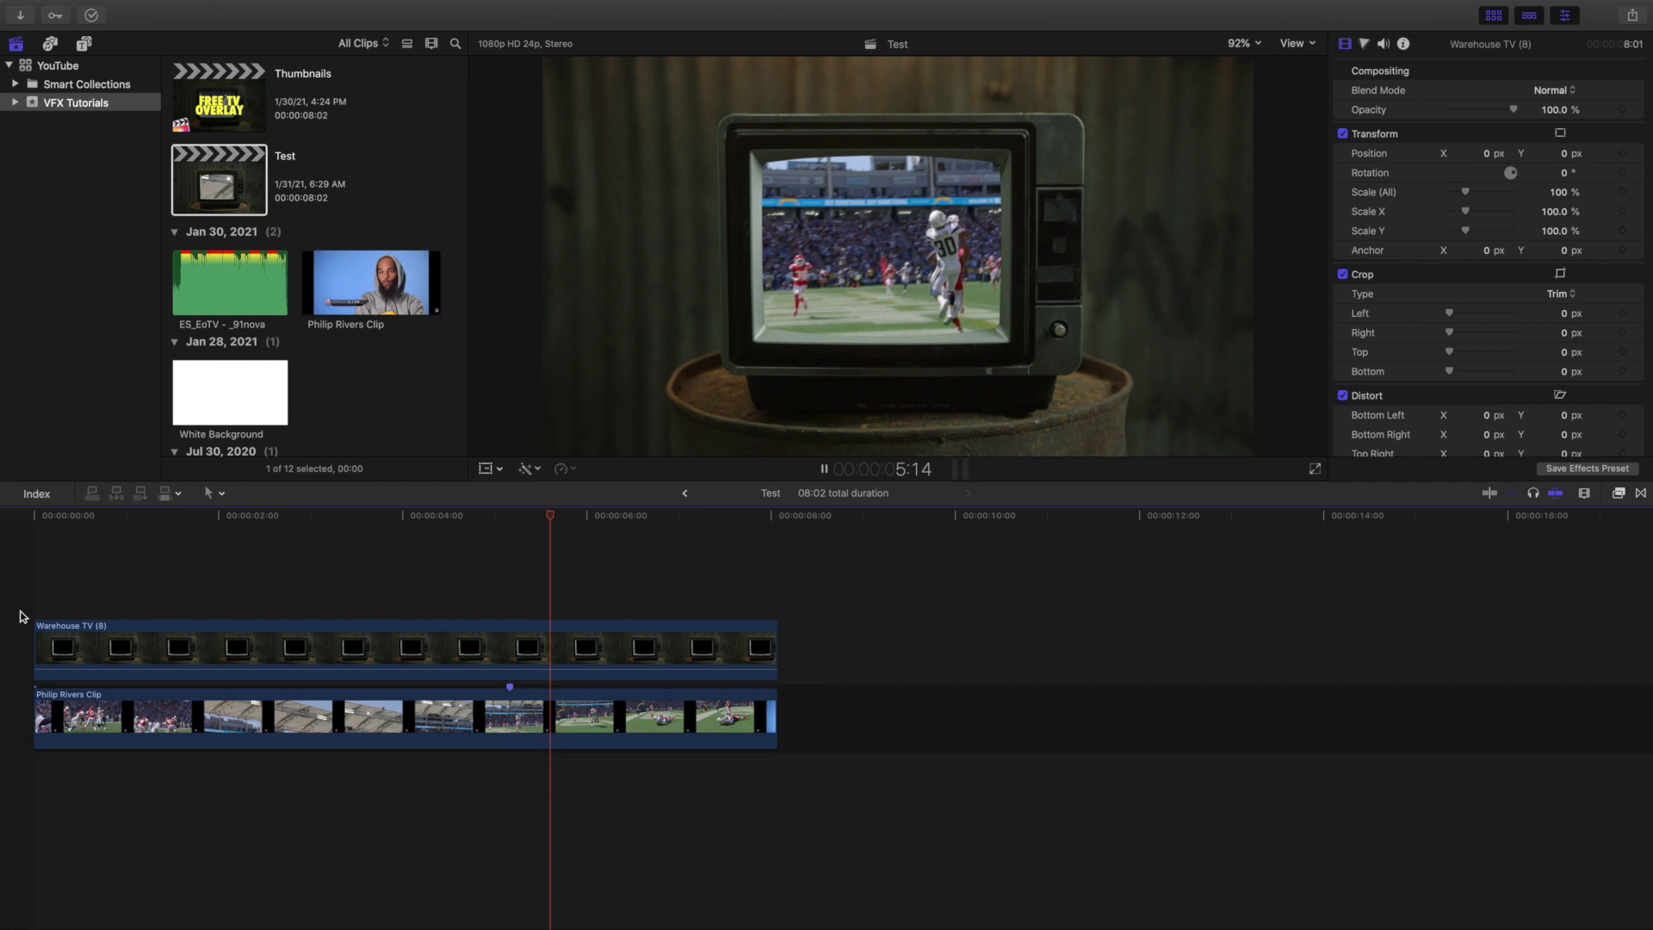
click(102, 611)
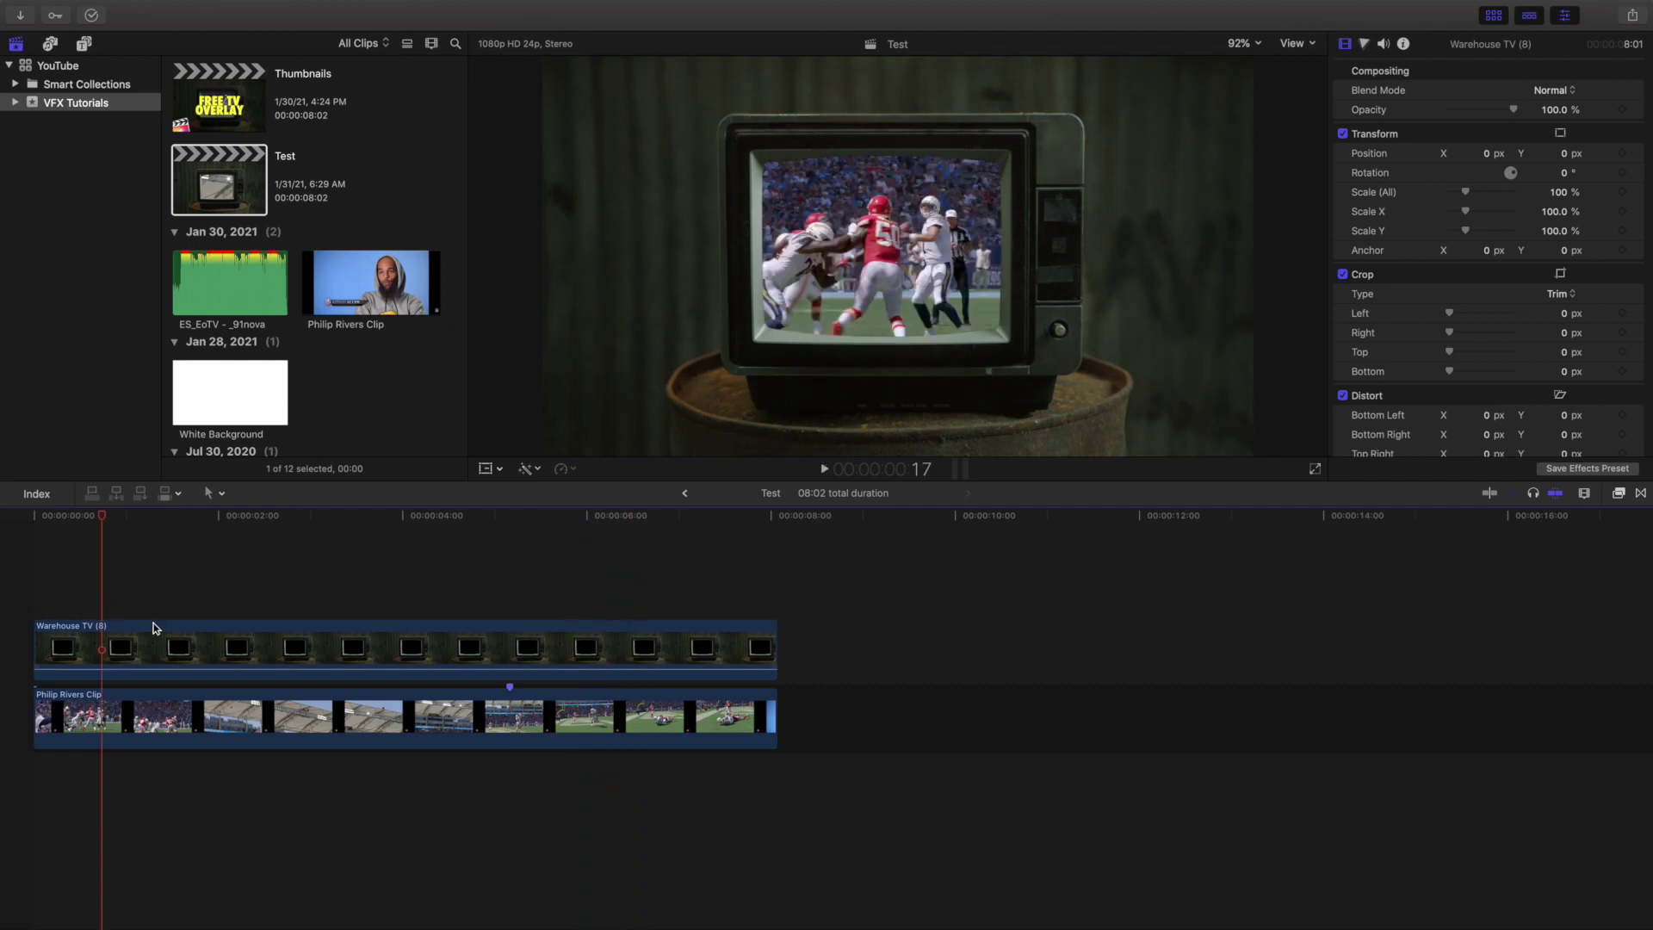
click(119, 647)
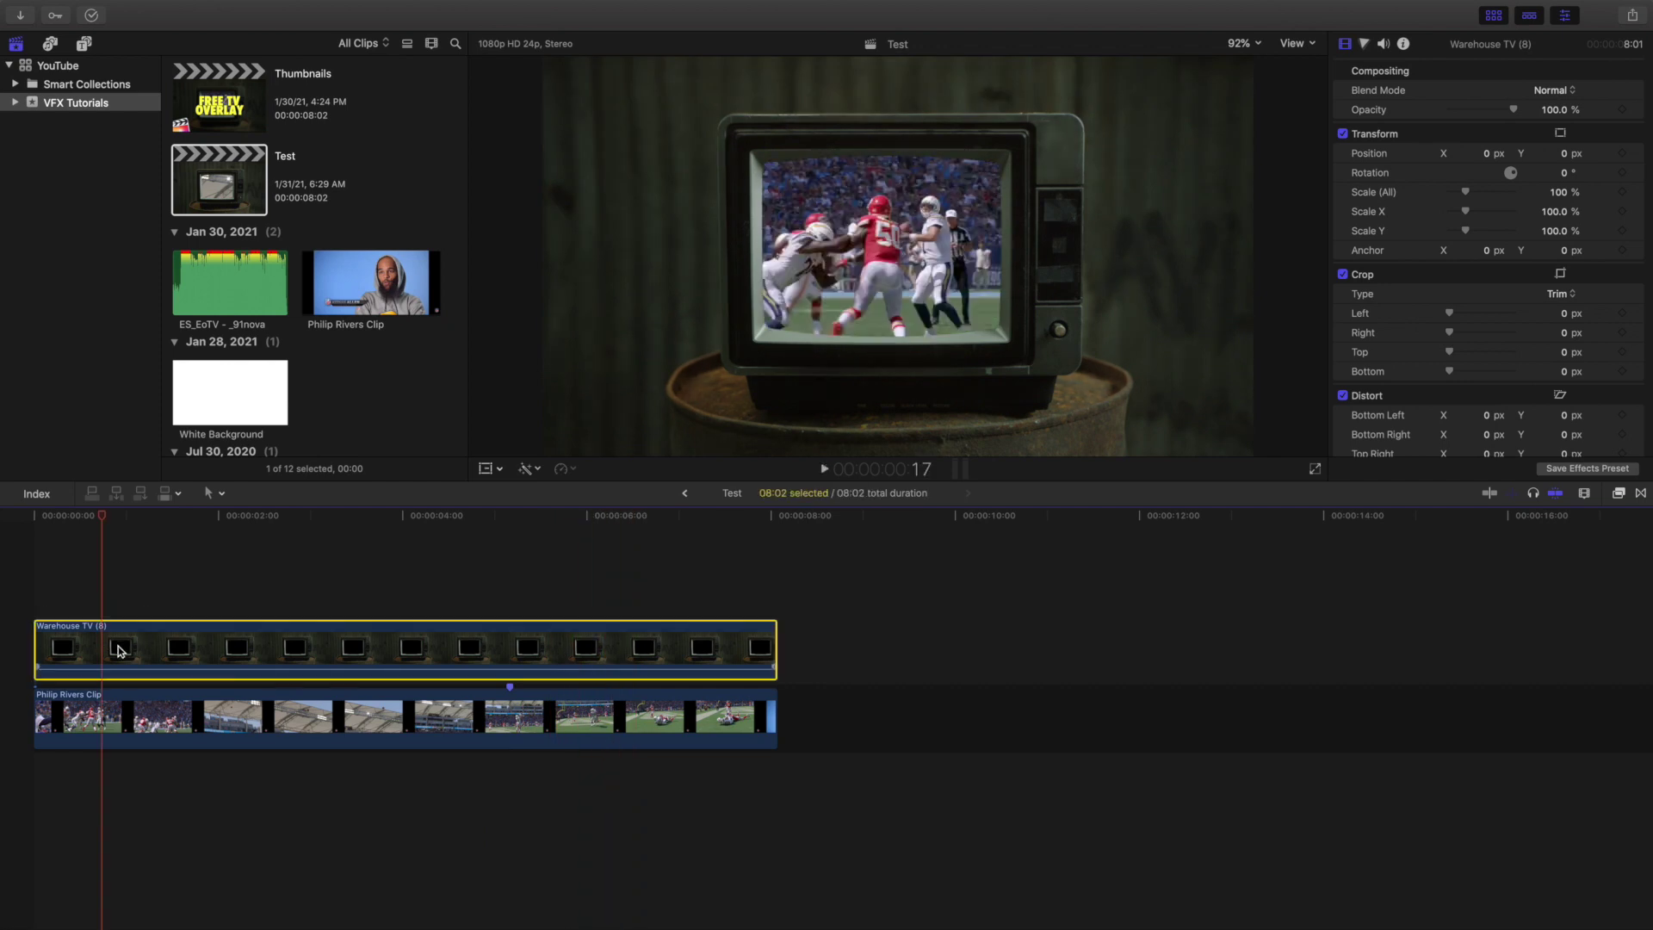
click(288, 728)
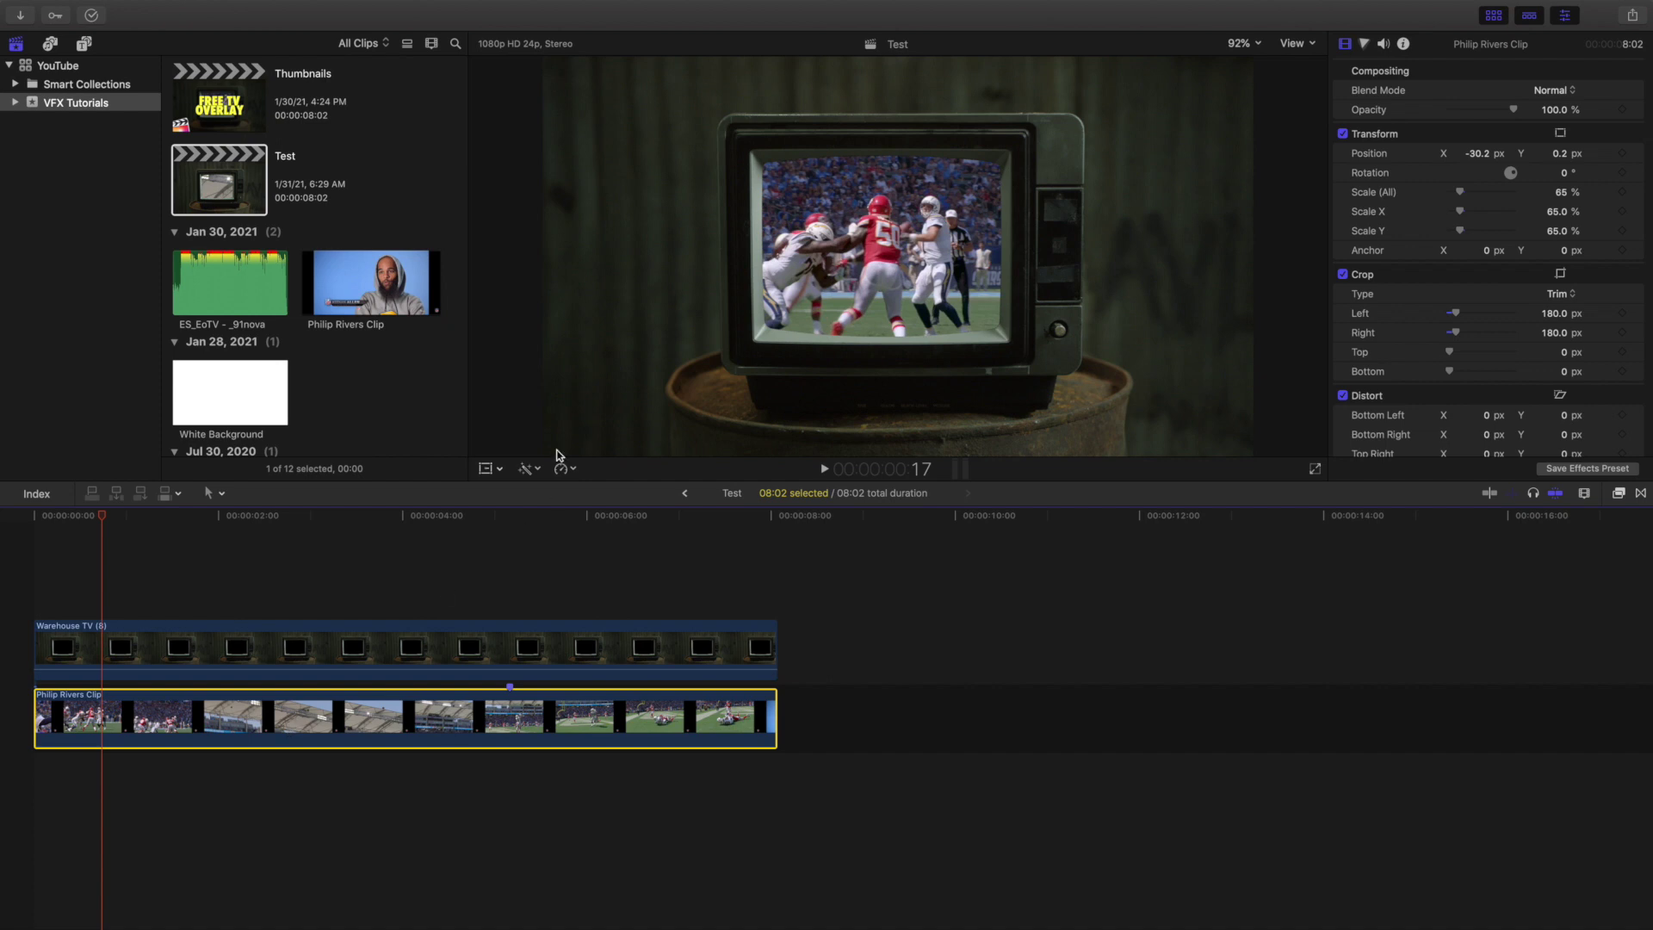
click(485, 468)
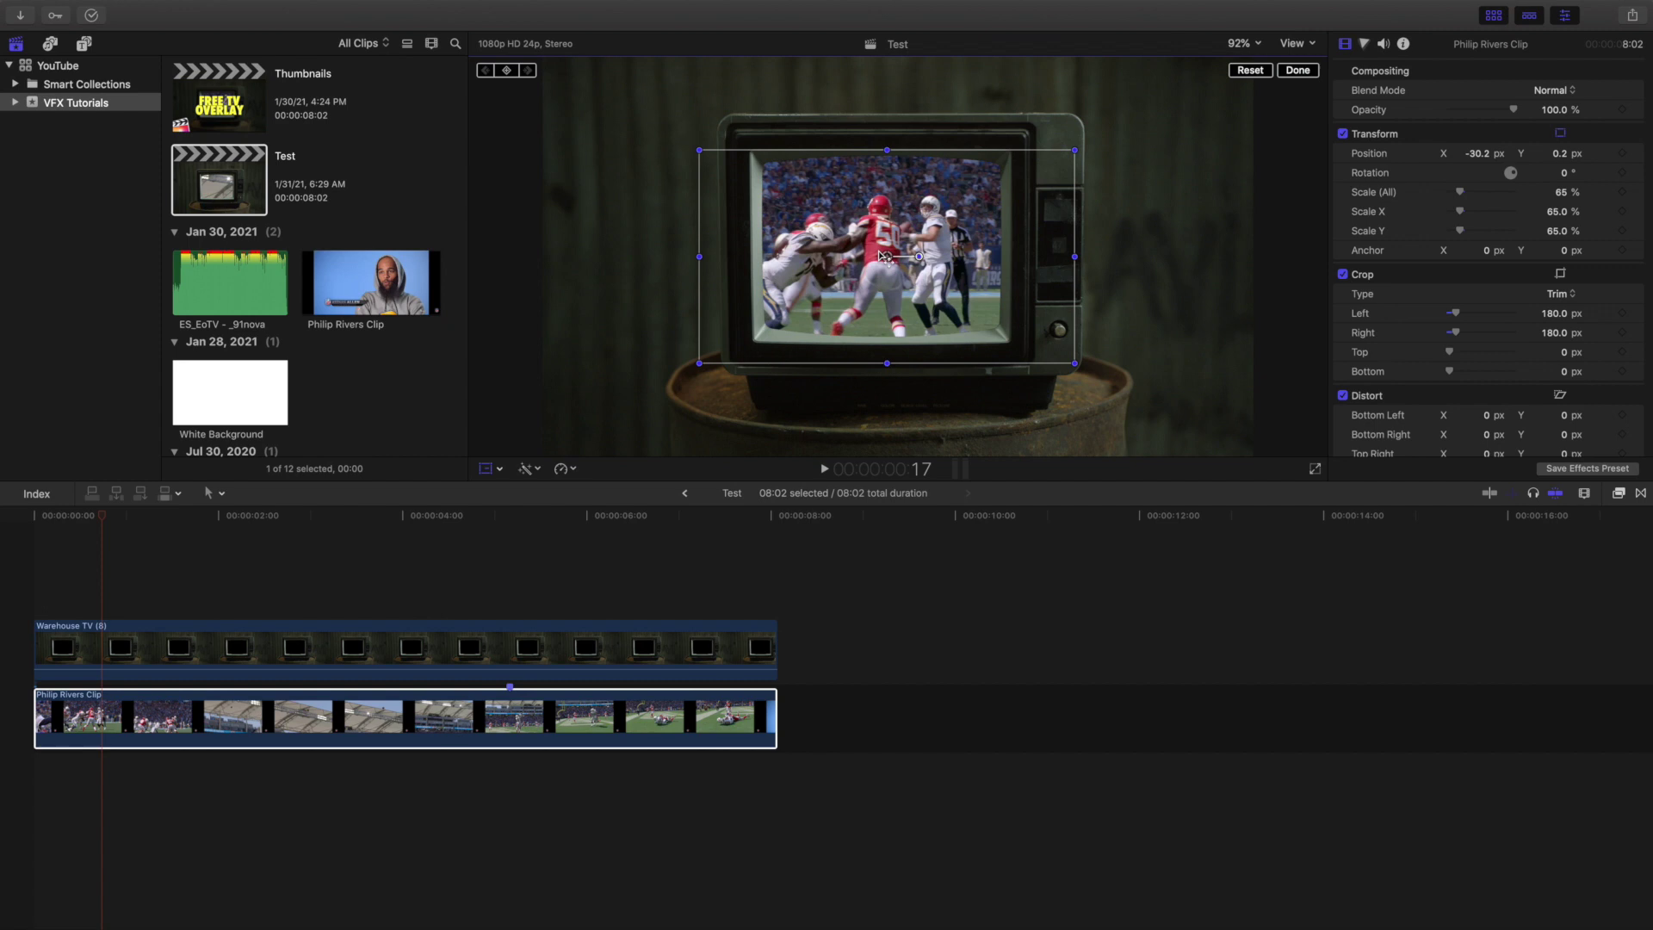
click(1297, 70)
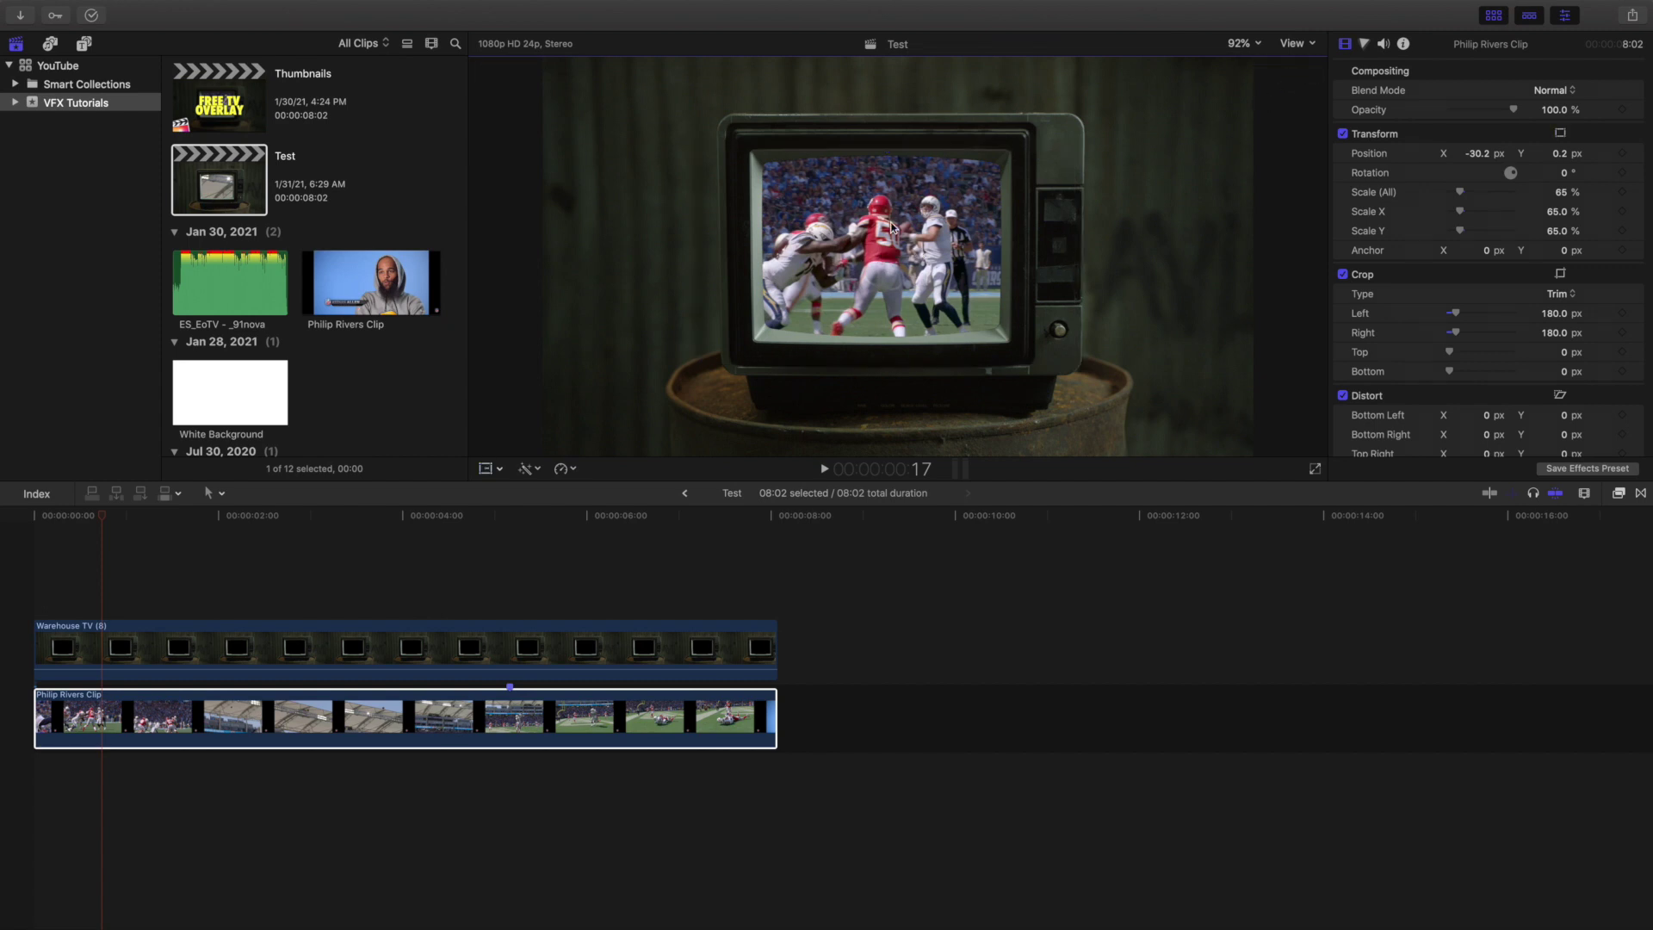
Play the football-in-TV composite from the start to check the fit
click(4, 594)
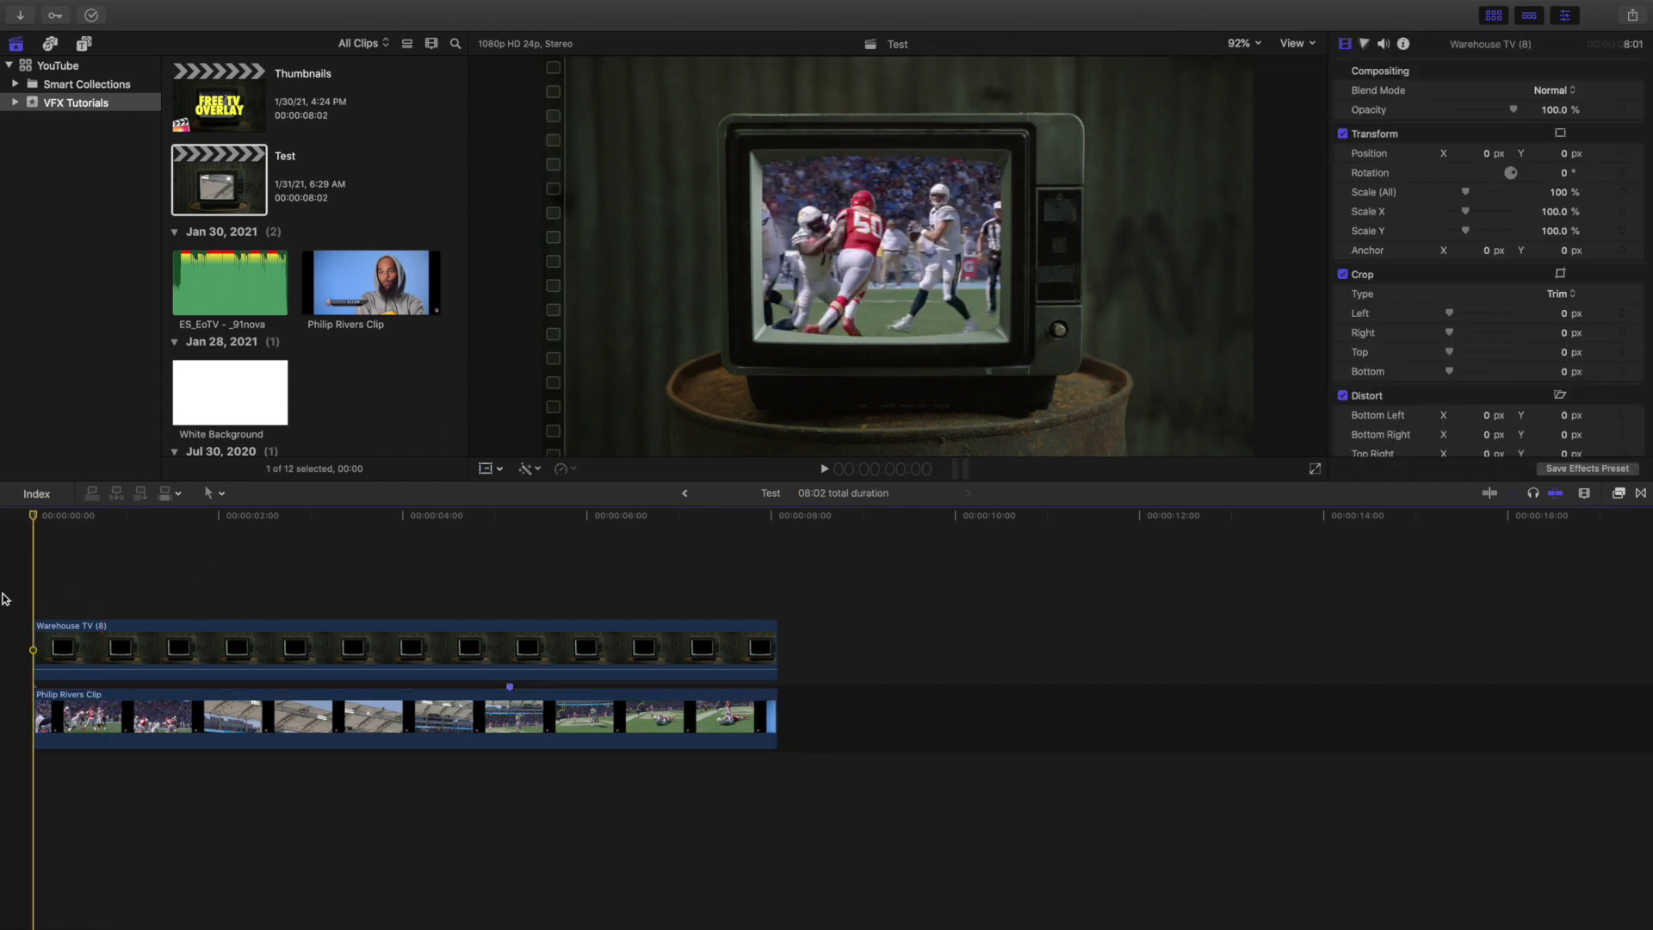
key(space)
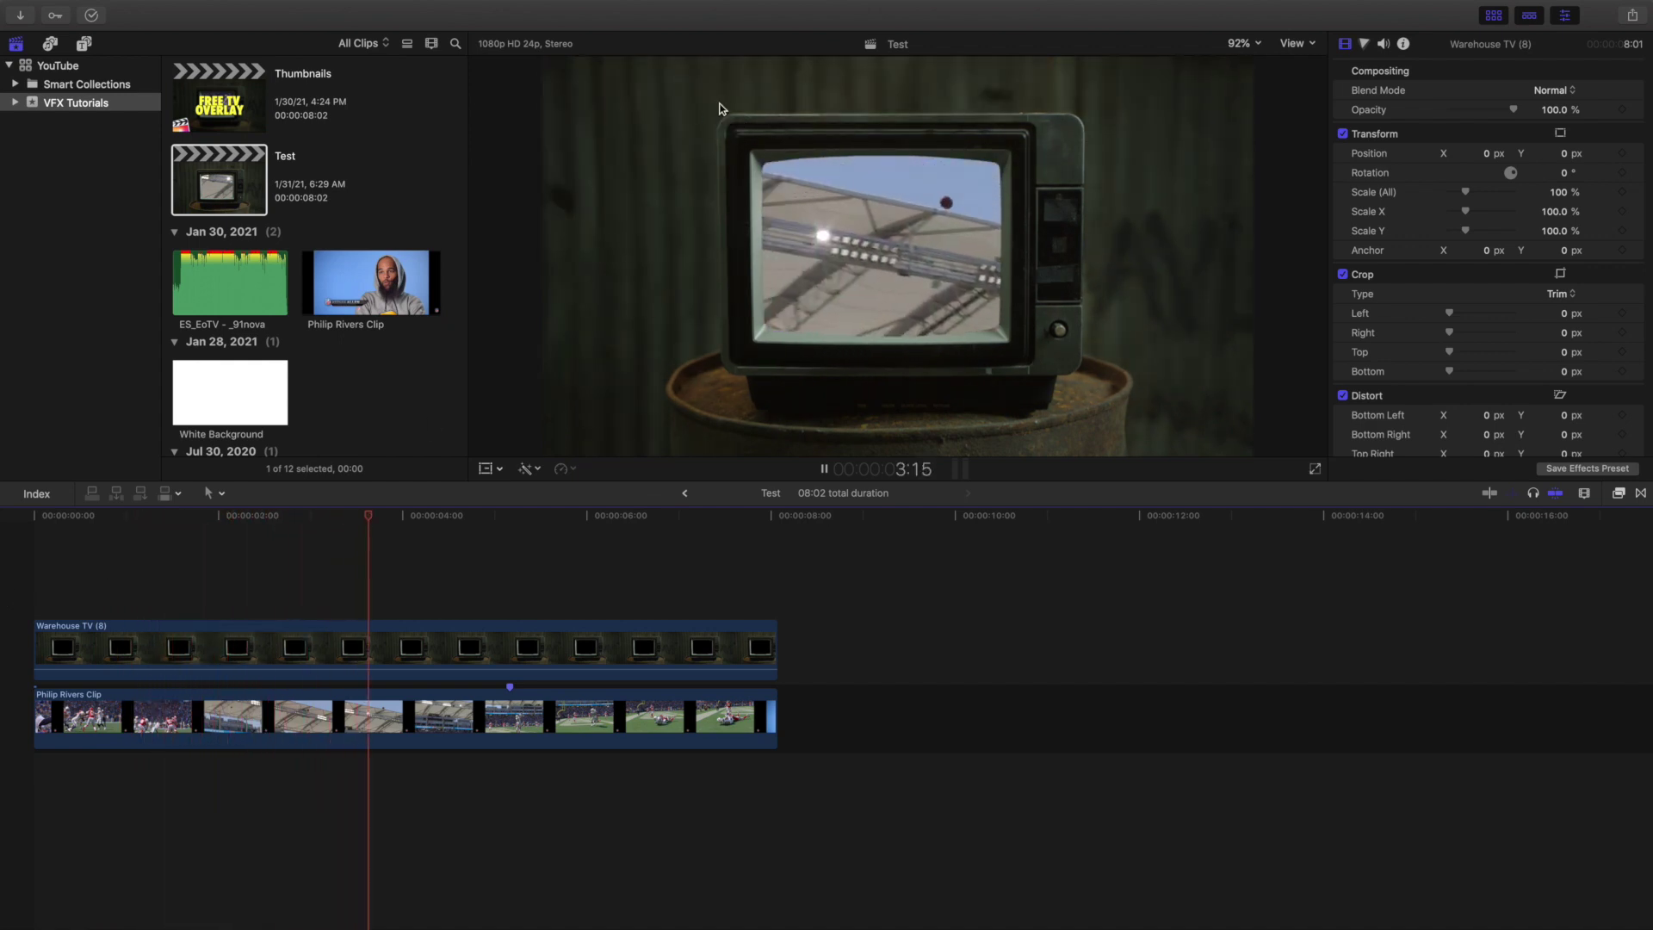
key(space)
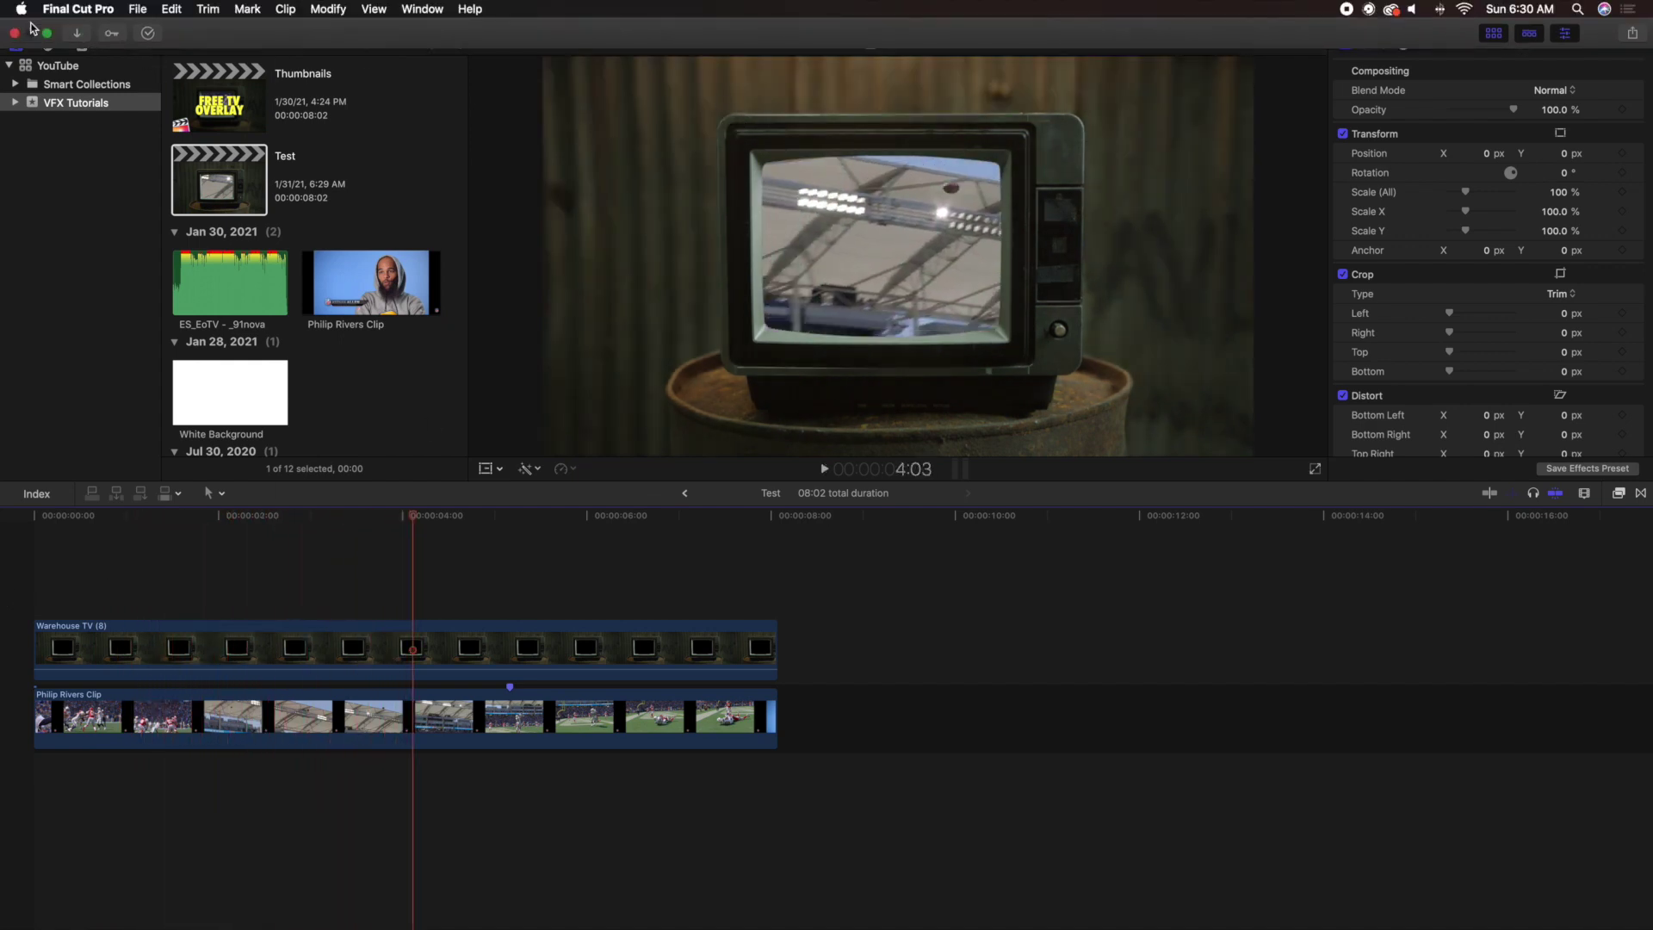
Open Media Import and play a preview of Warehouse TV Png (1).png
click(78, 34)
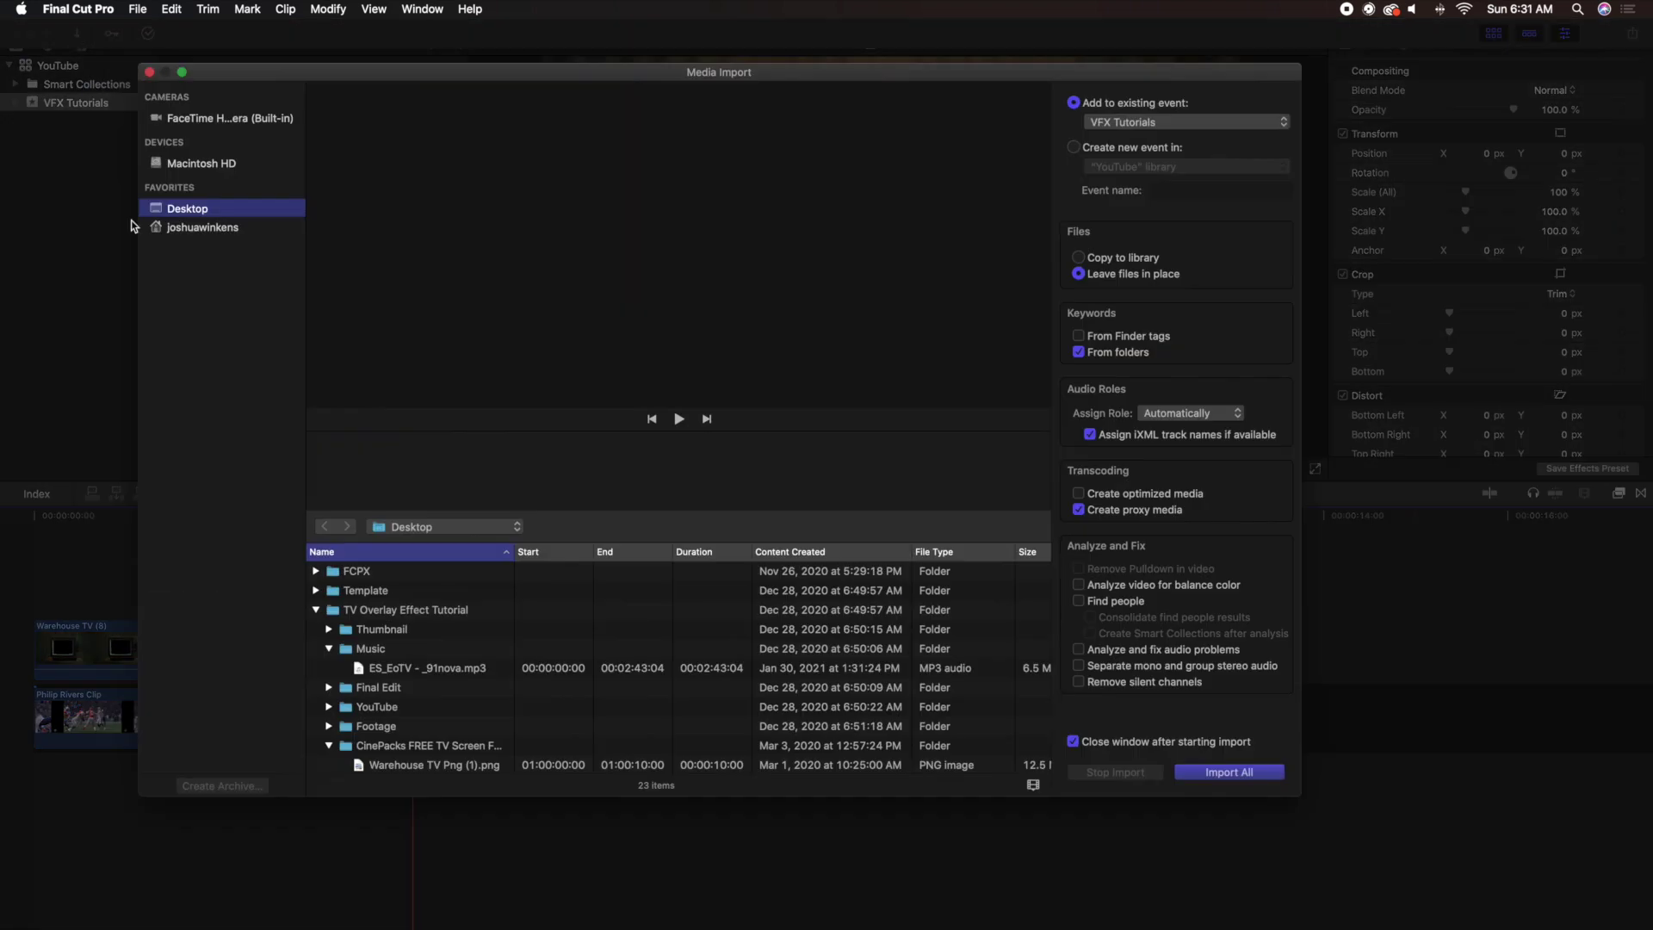
scroll(400, 689, down, 2)
click(422, 715)
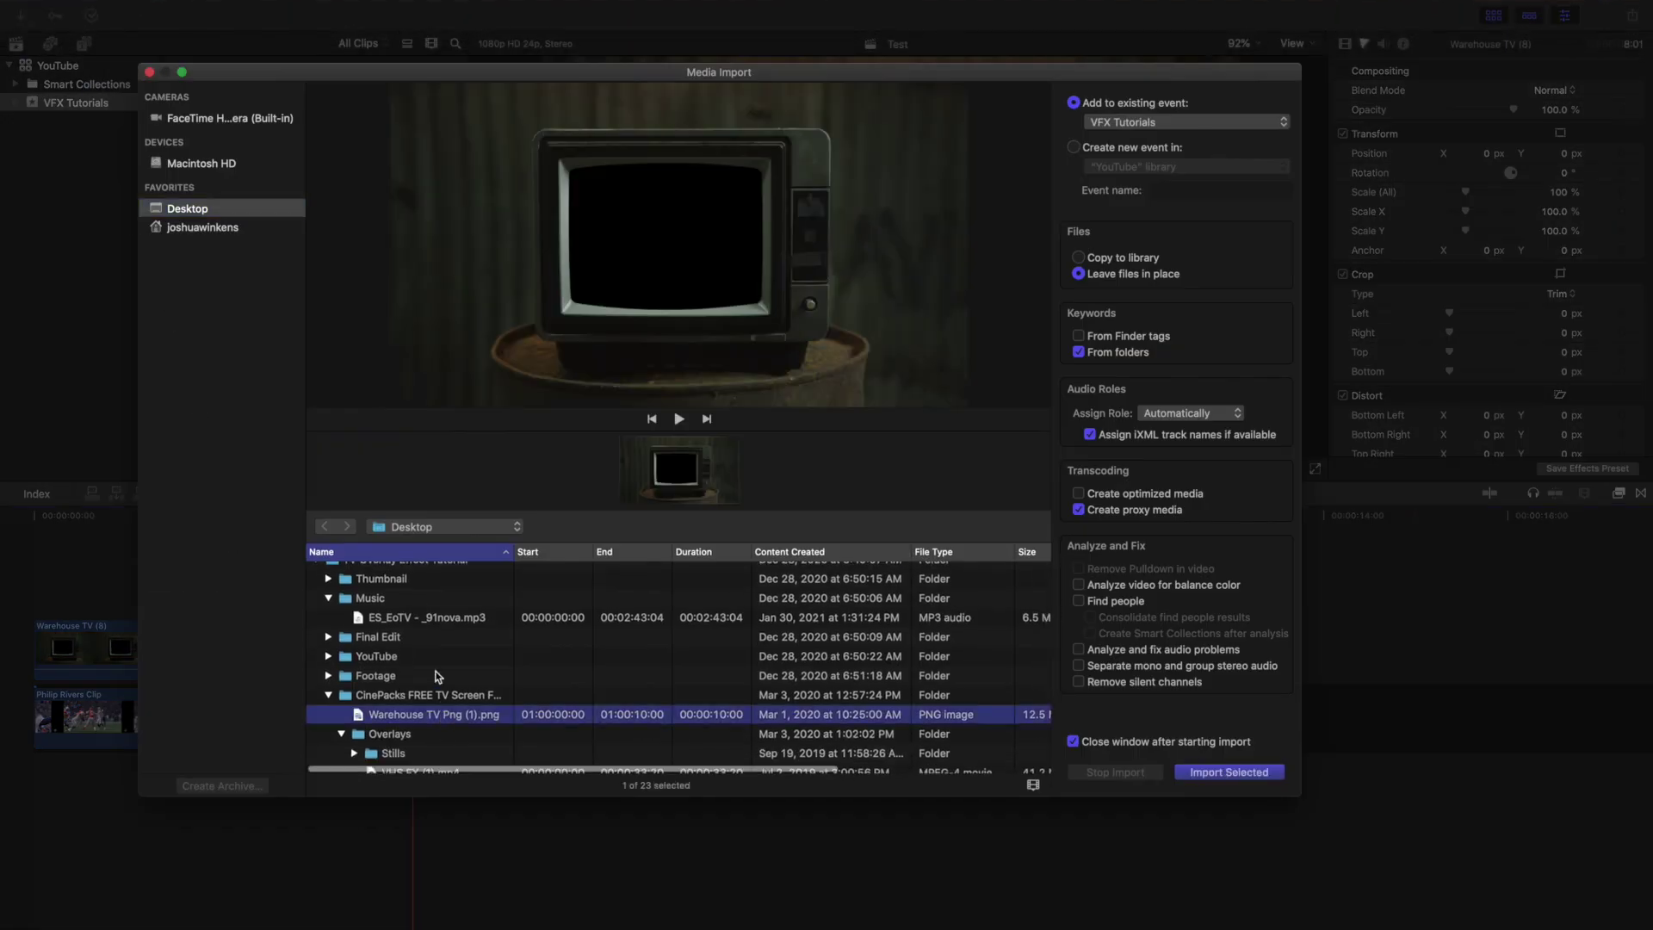
click(613, 482)
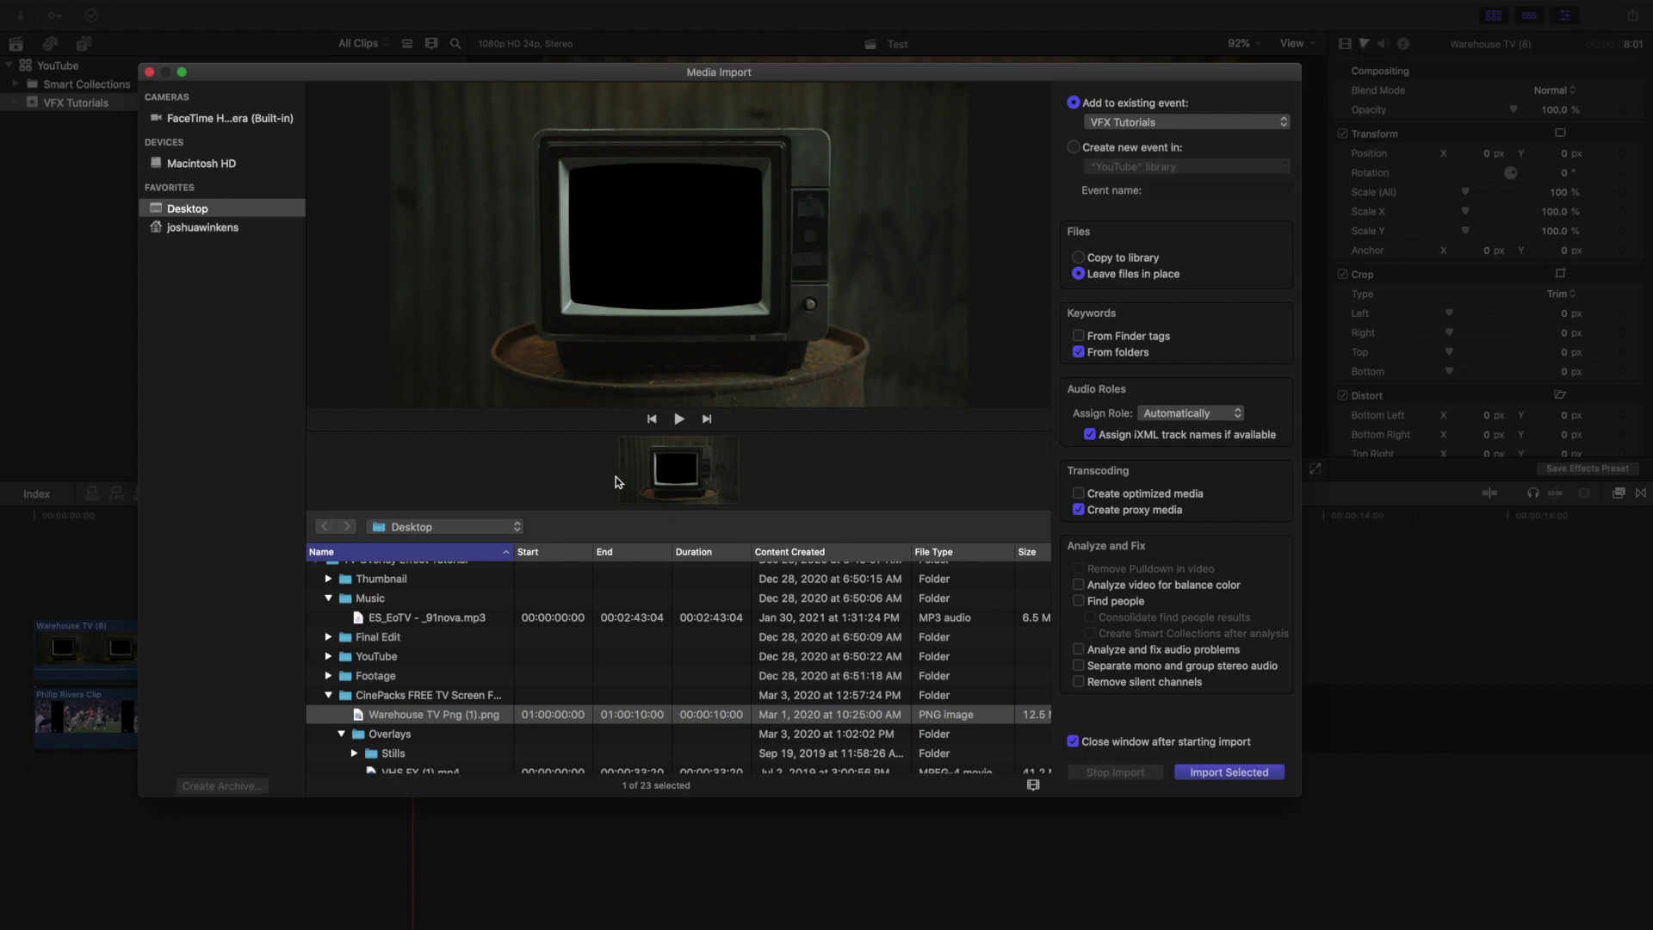
key(space)
click(483, 720)
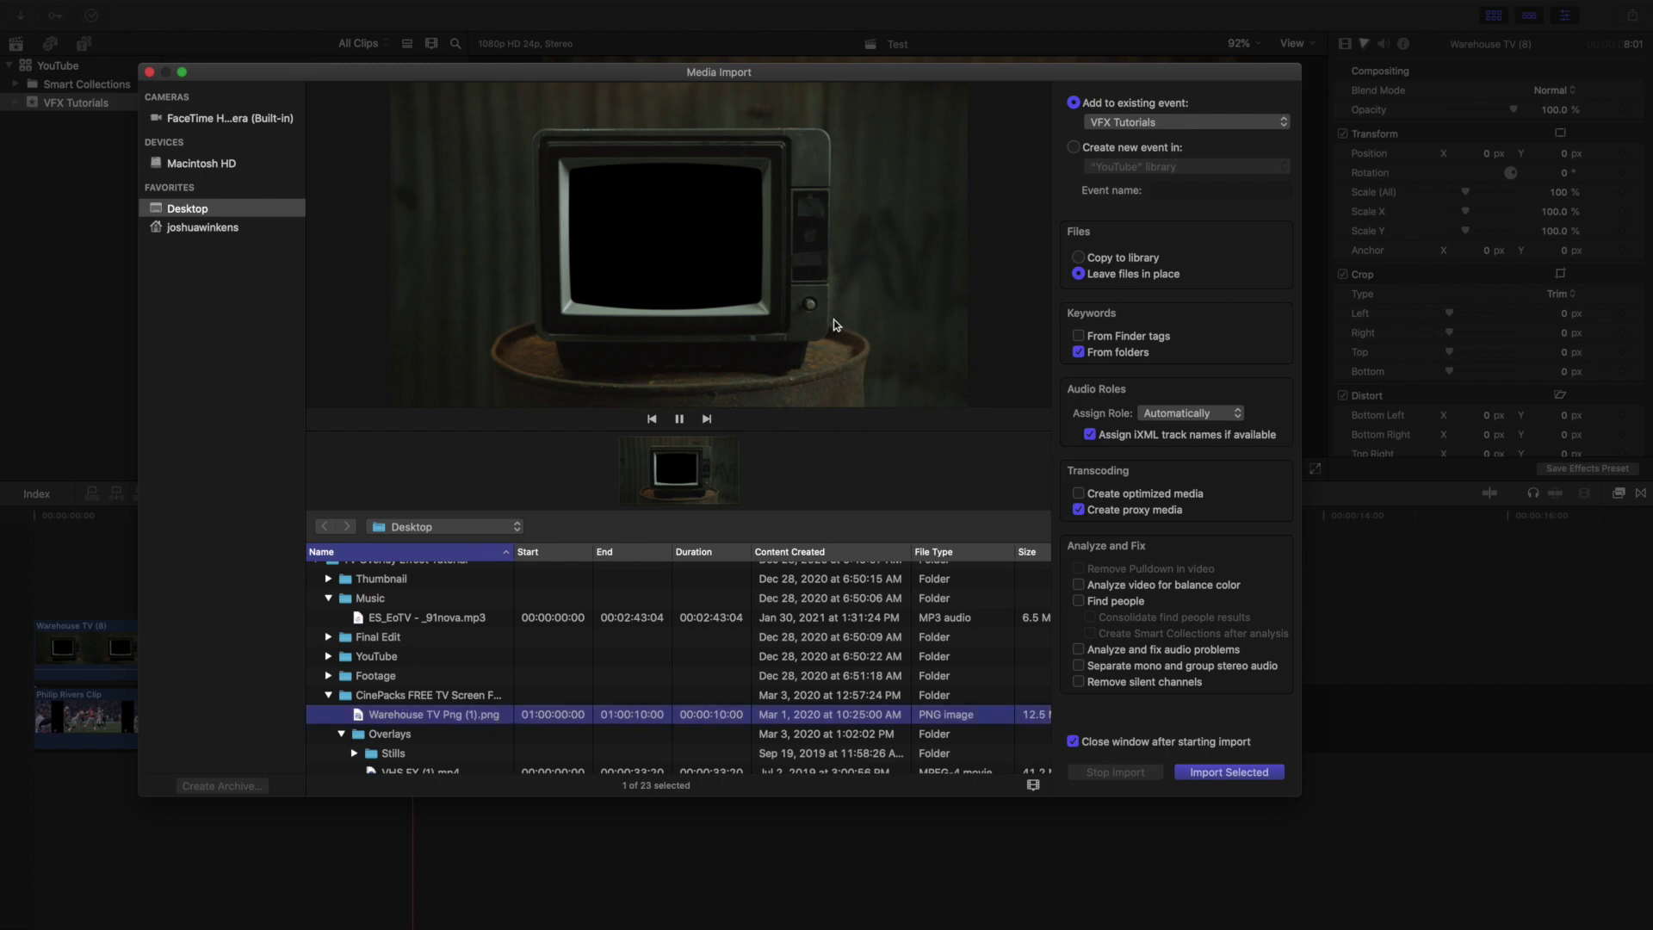
key(space)
Expand the Overlays folder and preview the VHS FX (1).mp4 clip
scroll(448, 643, down, 5)
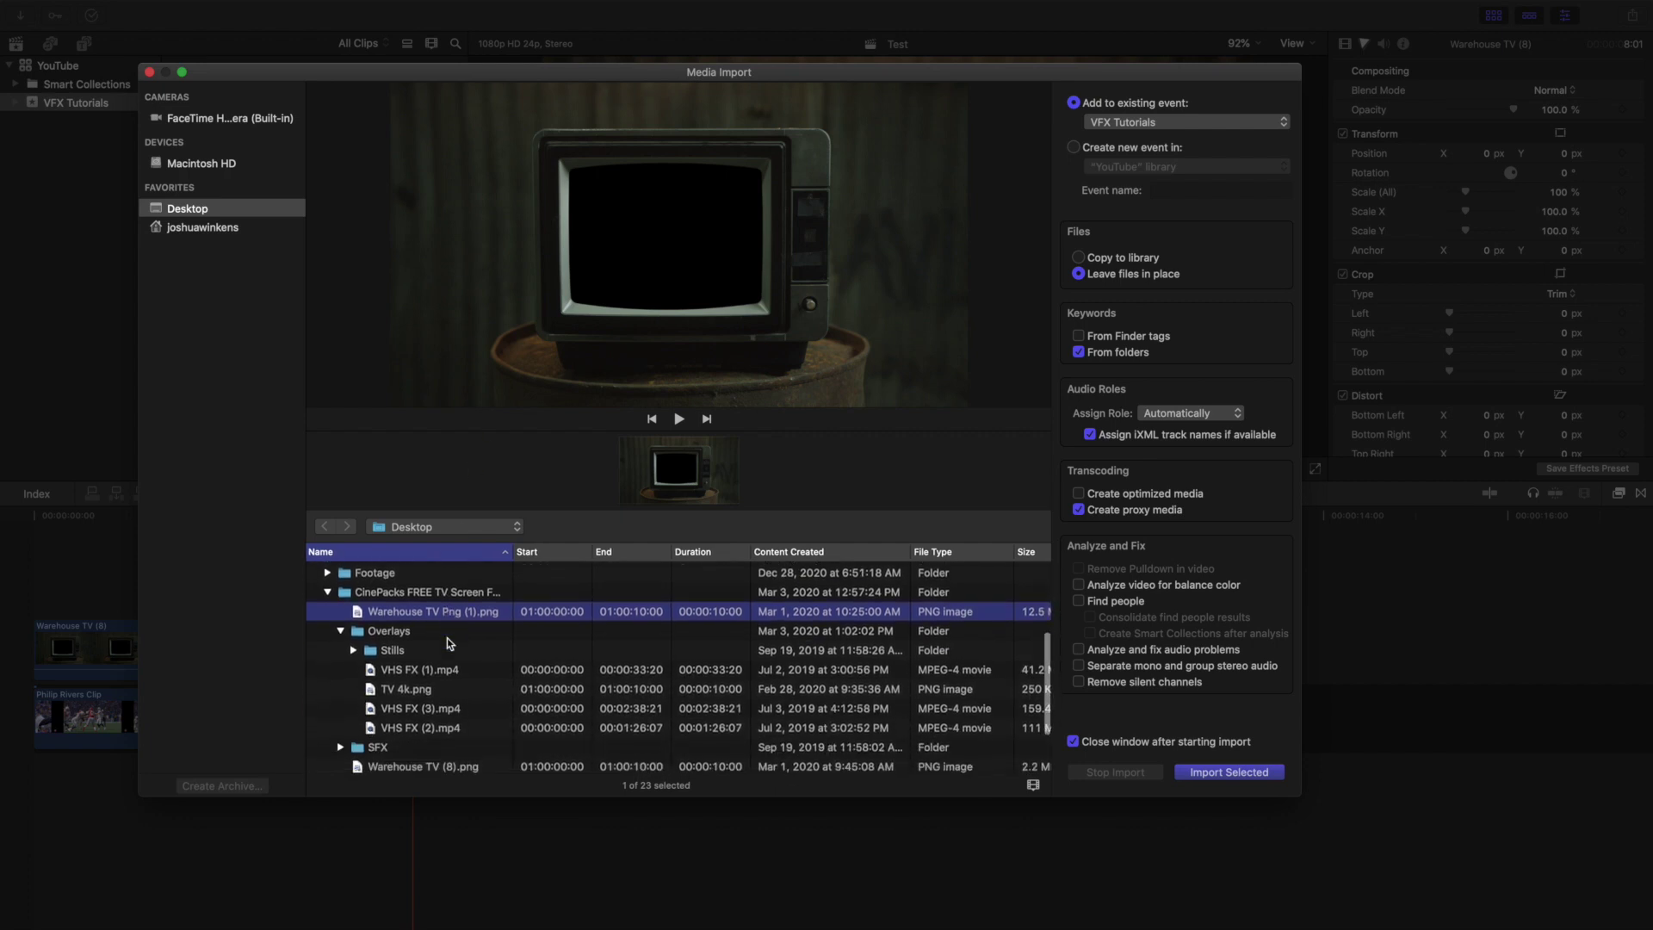
click(341, 614)
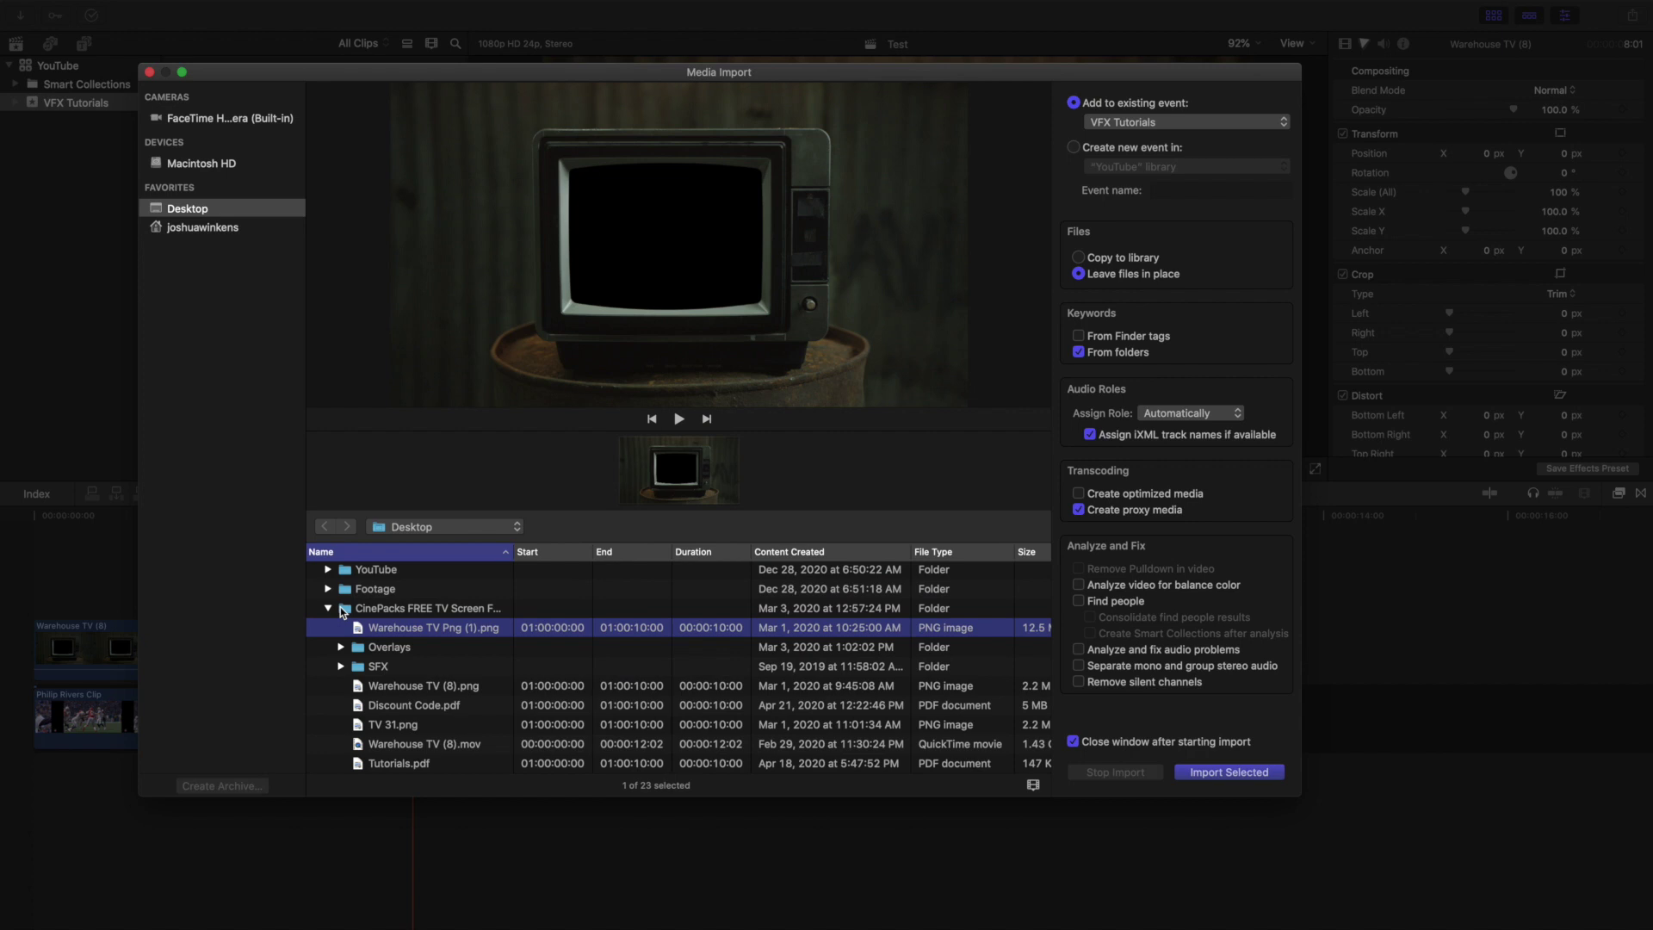
click(341, 648)
scroll(392, 670, down, 2)
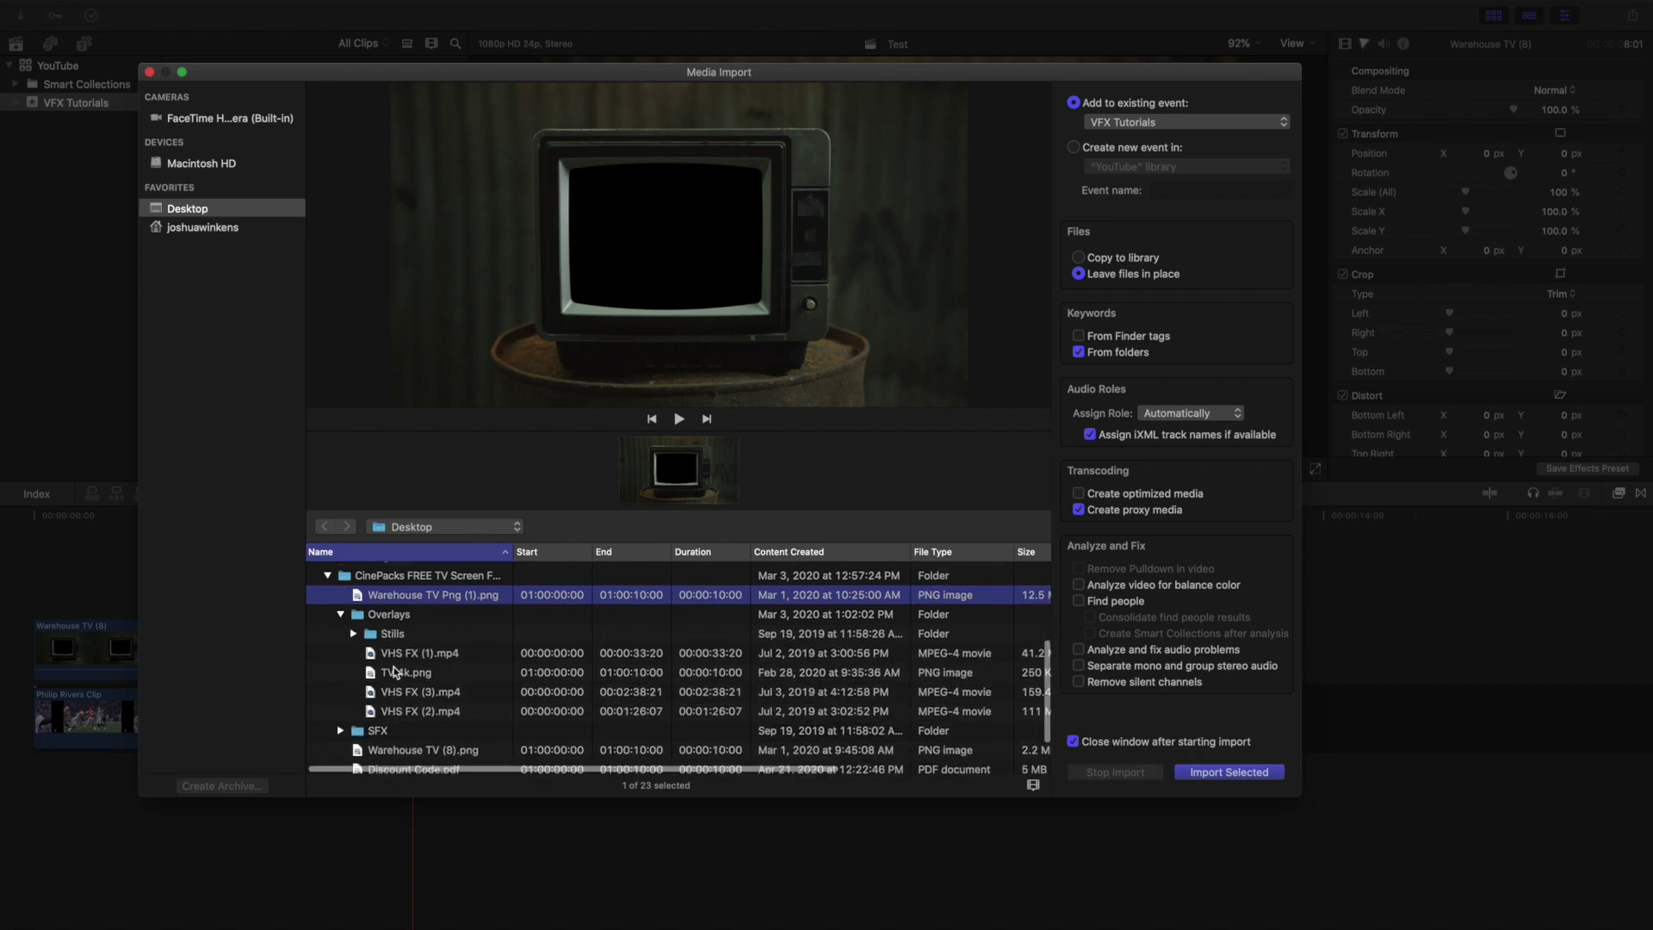
click(398, 655)
scroll(400, 681, down, 1)
Preview VHS FX (3) and (2), then the VHS_05, 4x3 bars and VHS_06 stills
click(402, 688)
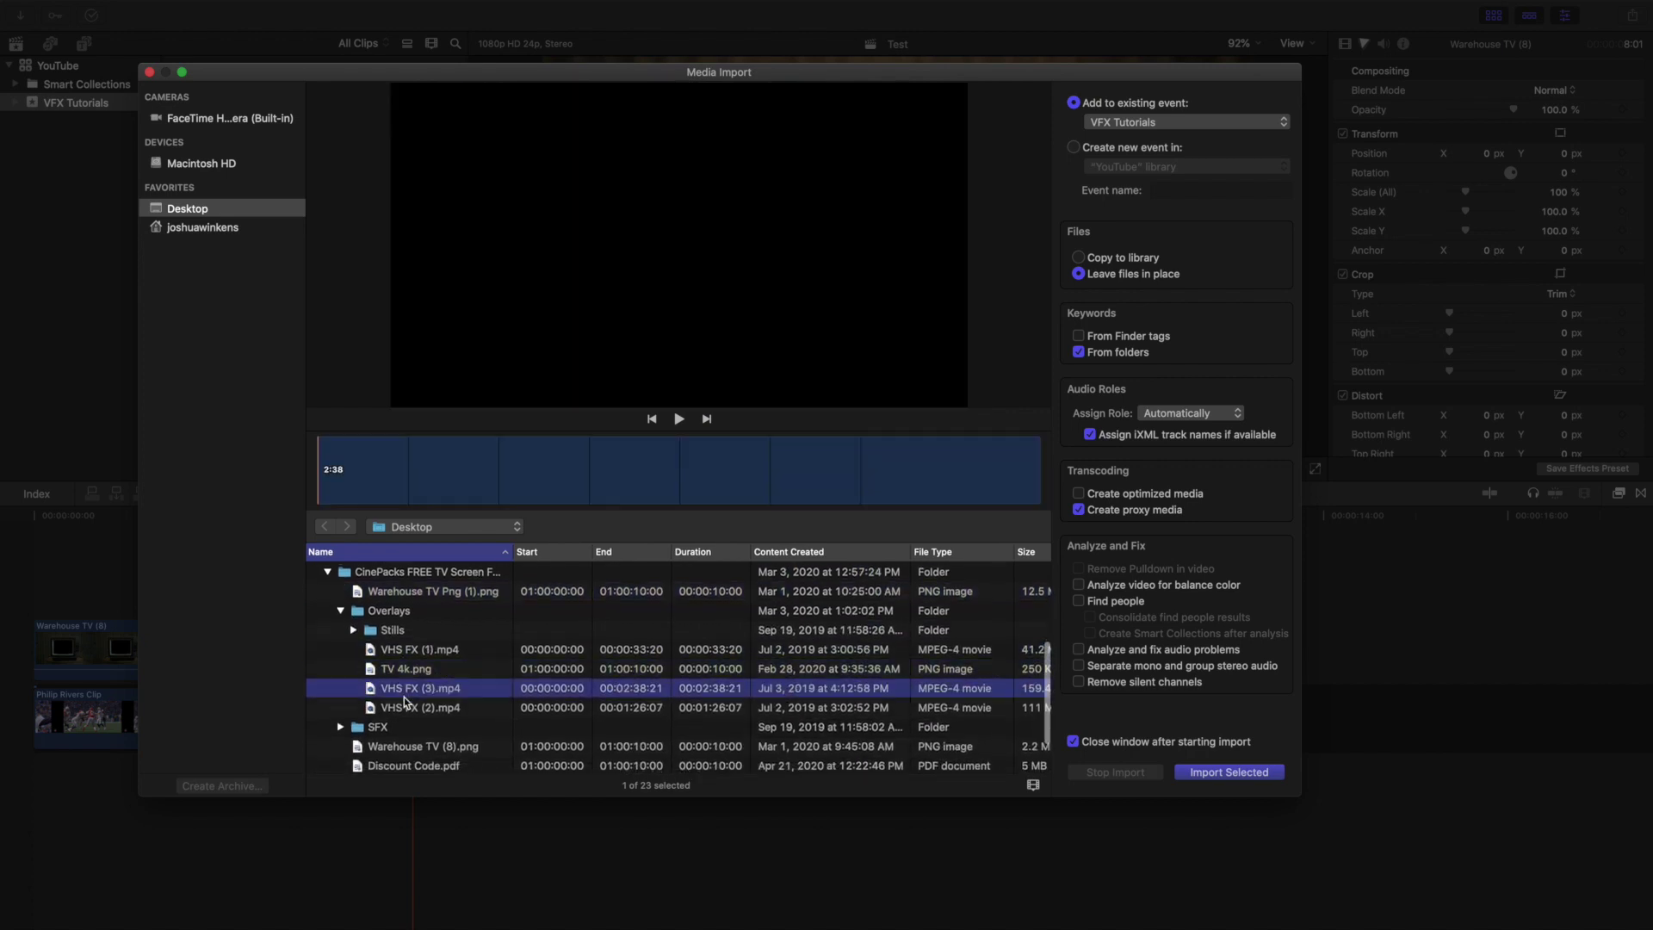
click(405, 705)
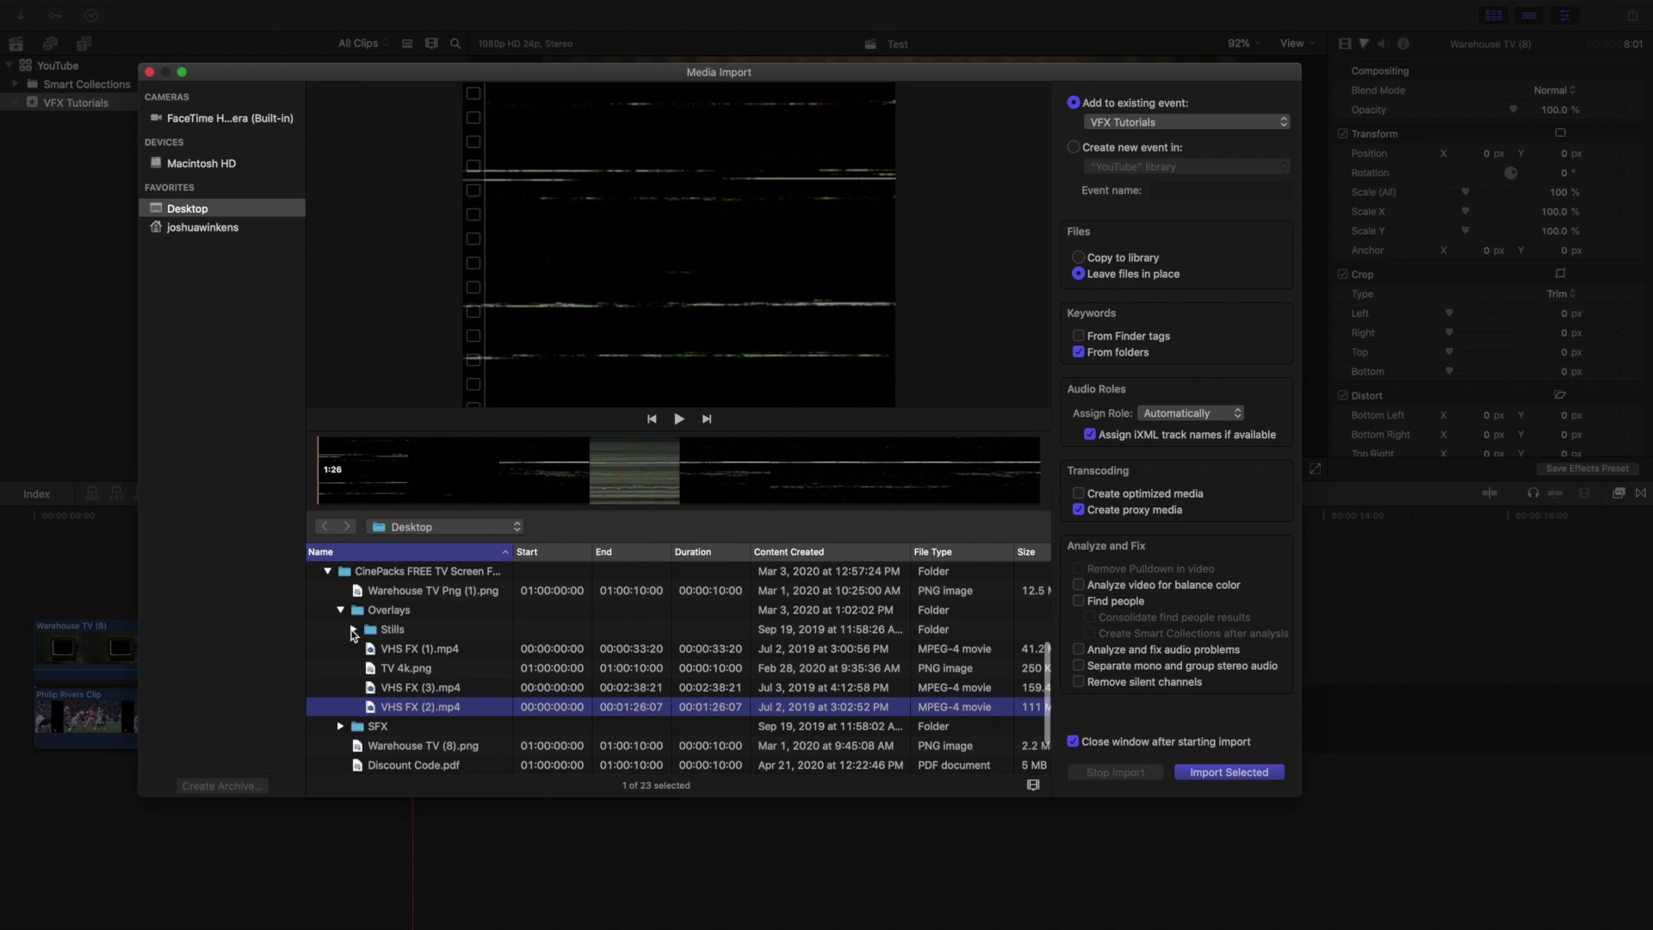
click(353, 634)
click(430, 690)
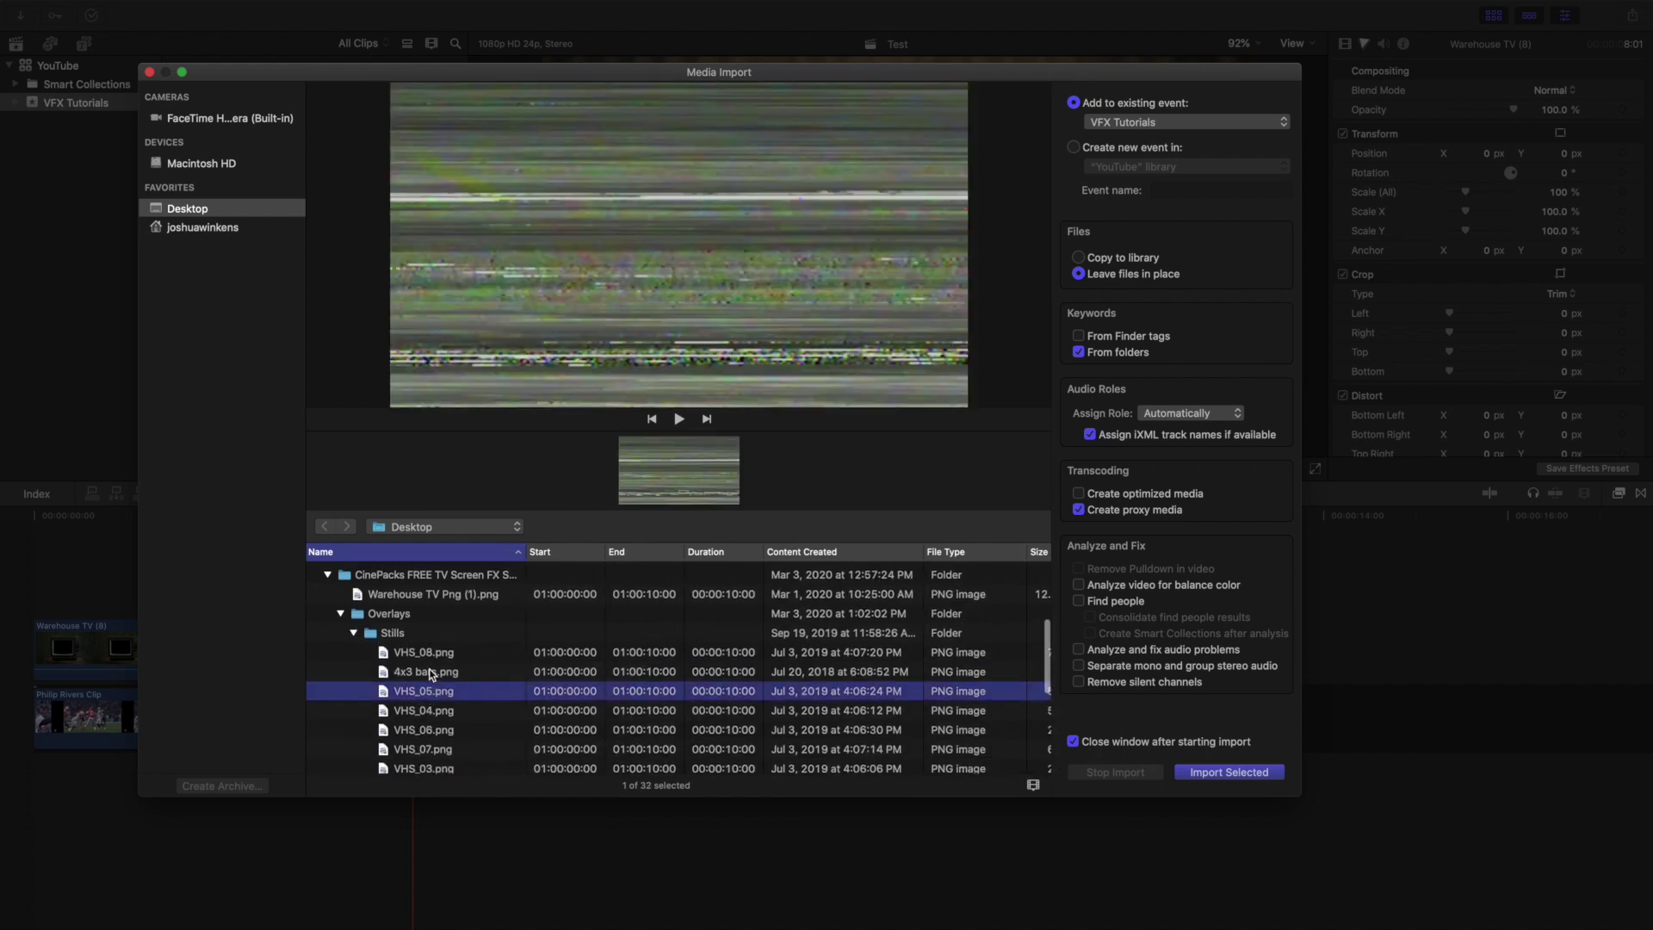
click(430, 672)
click(437, 728)
Preview the VHS_02, VHS_03 and VHS_07 stills, then collapse the Stills folder
scroll(436, 719, down, 3)
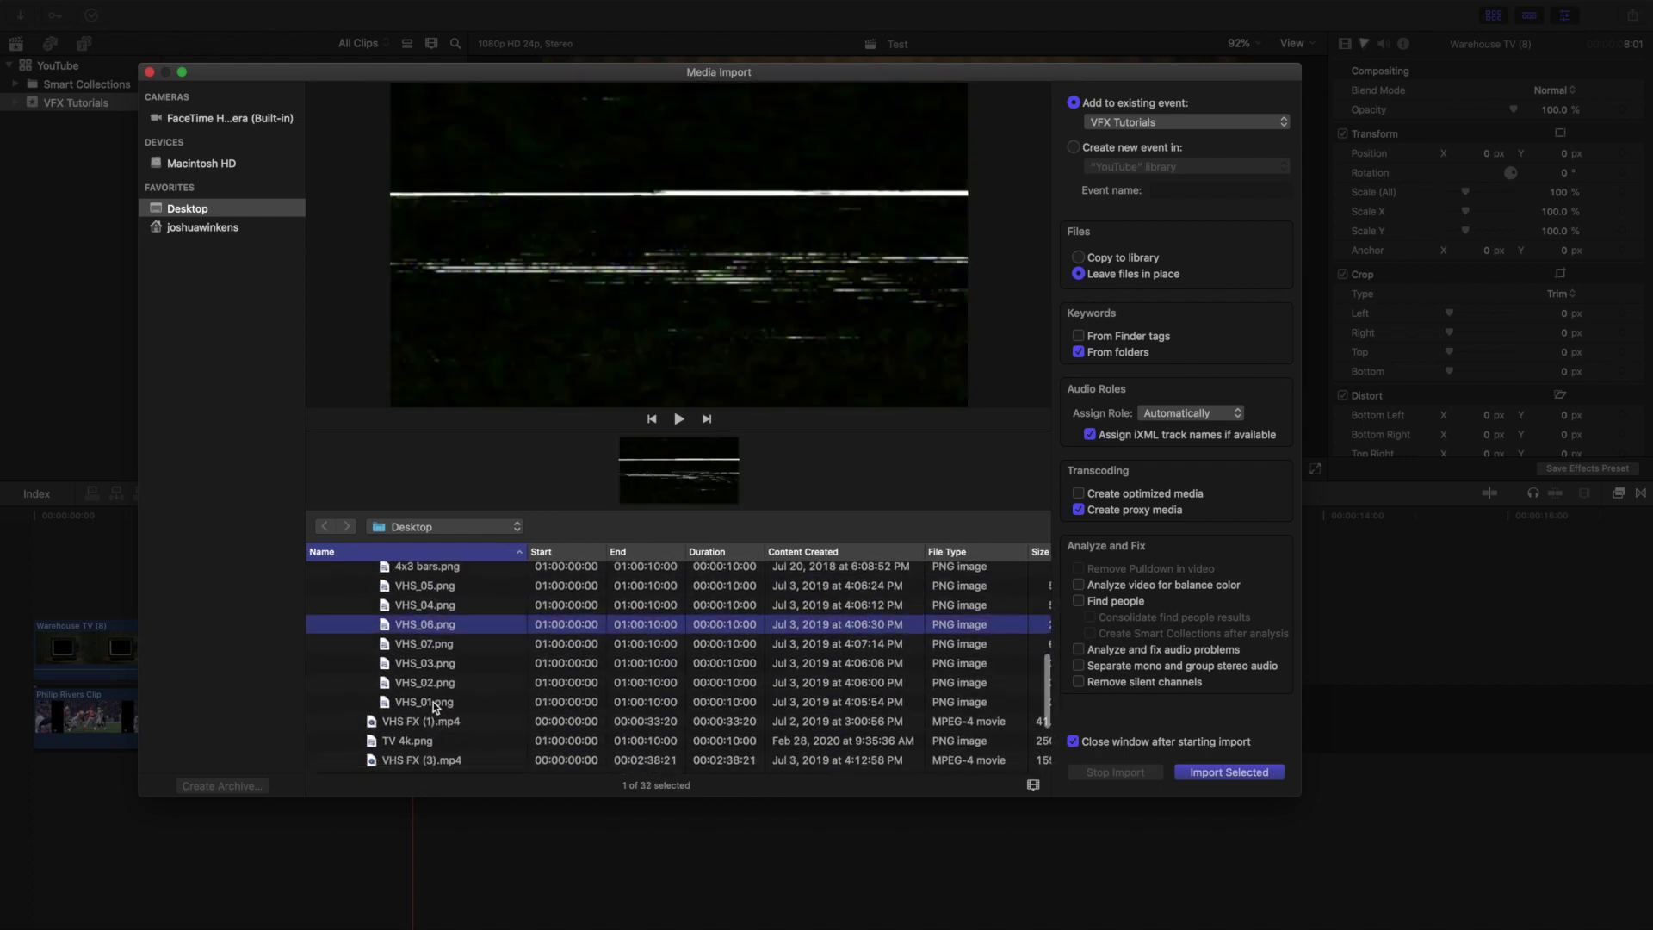
click(430, 682)
click(427, 666)
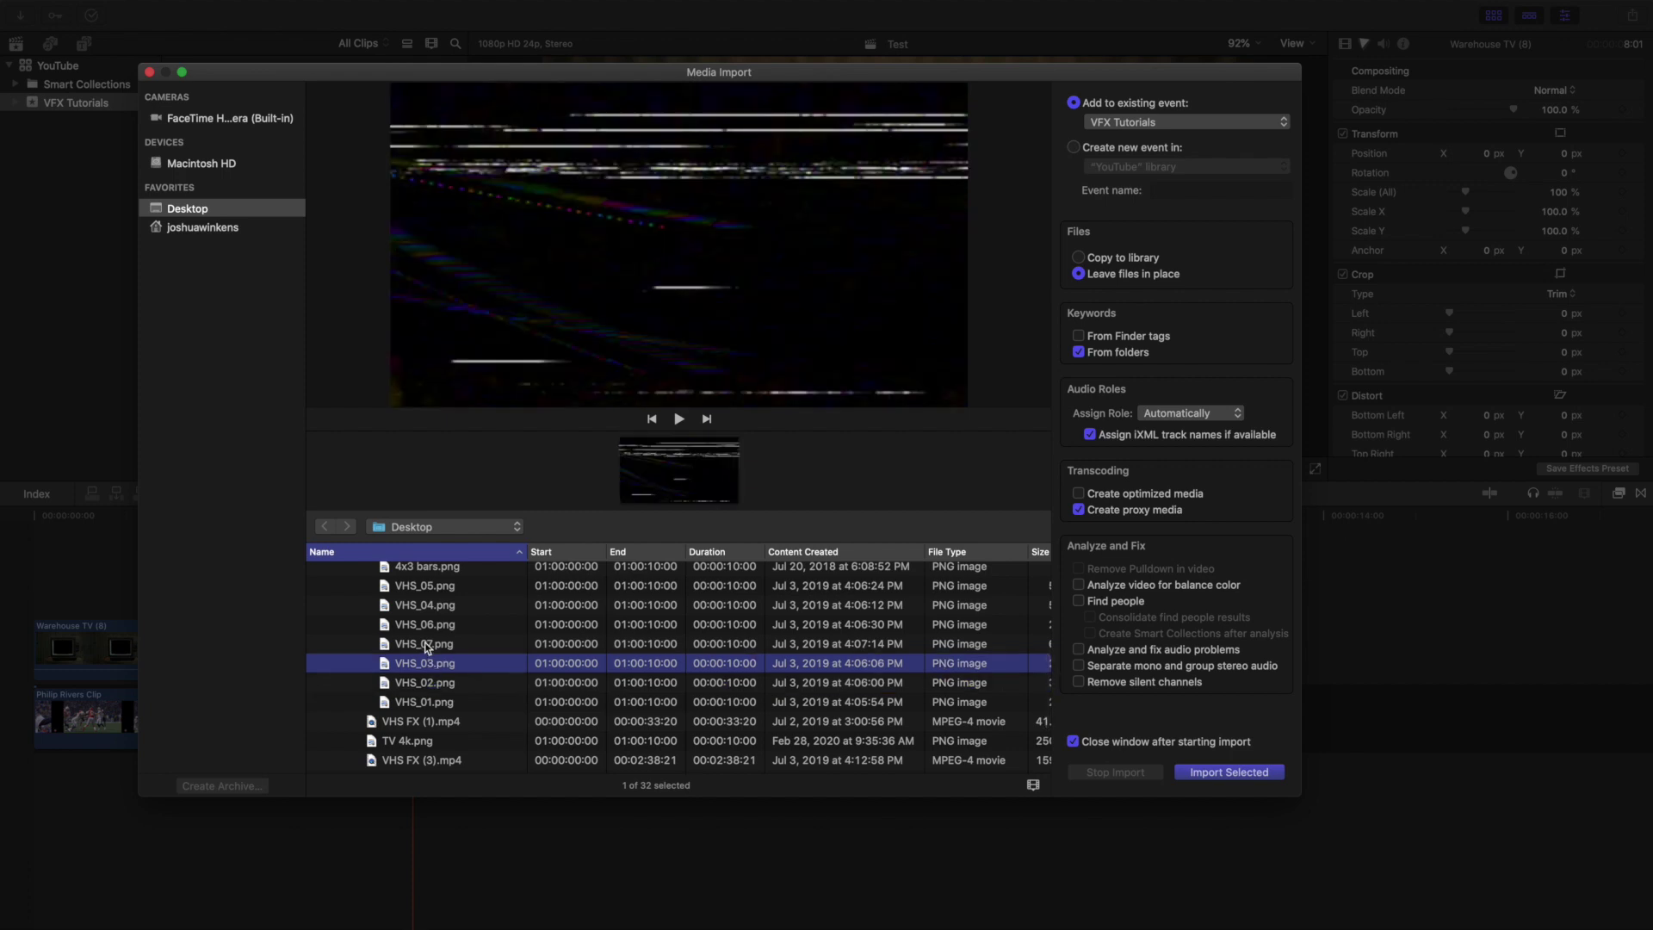
click(427, 644)
scroll(427, 646, down, 1)
scroll(427, 646, up, 5)
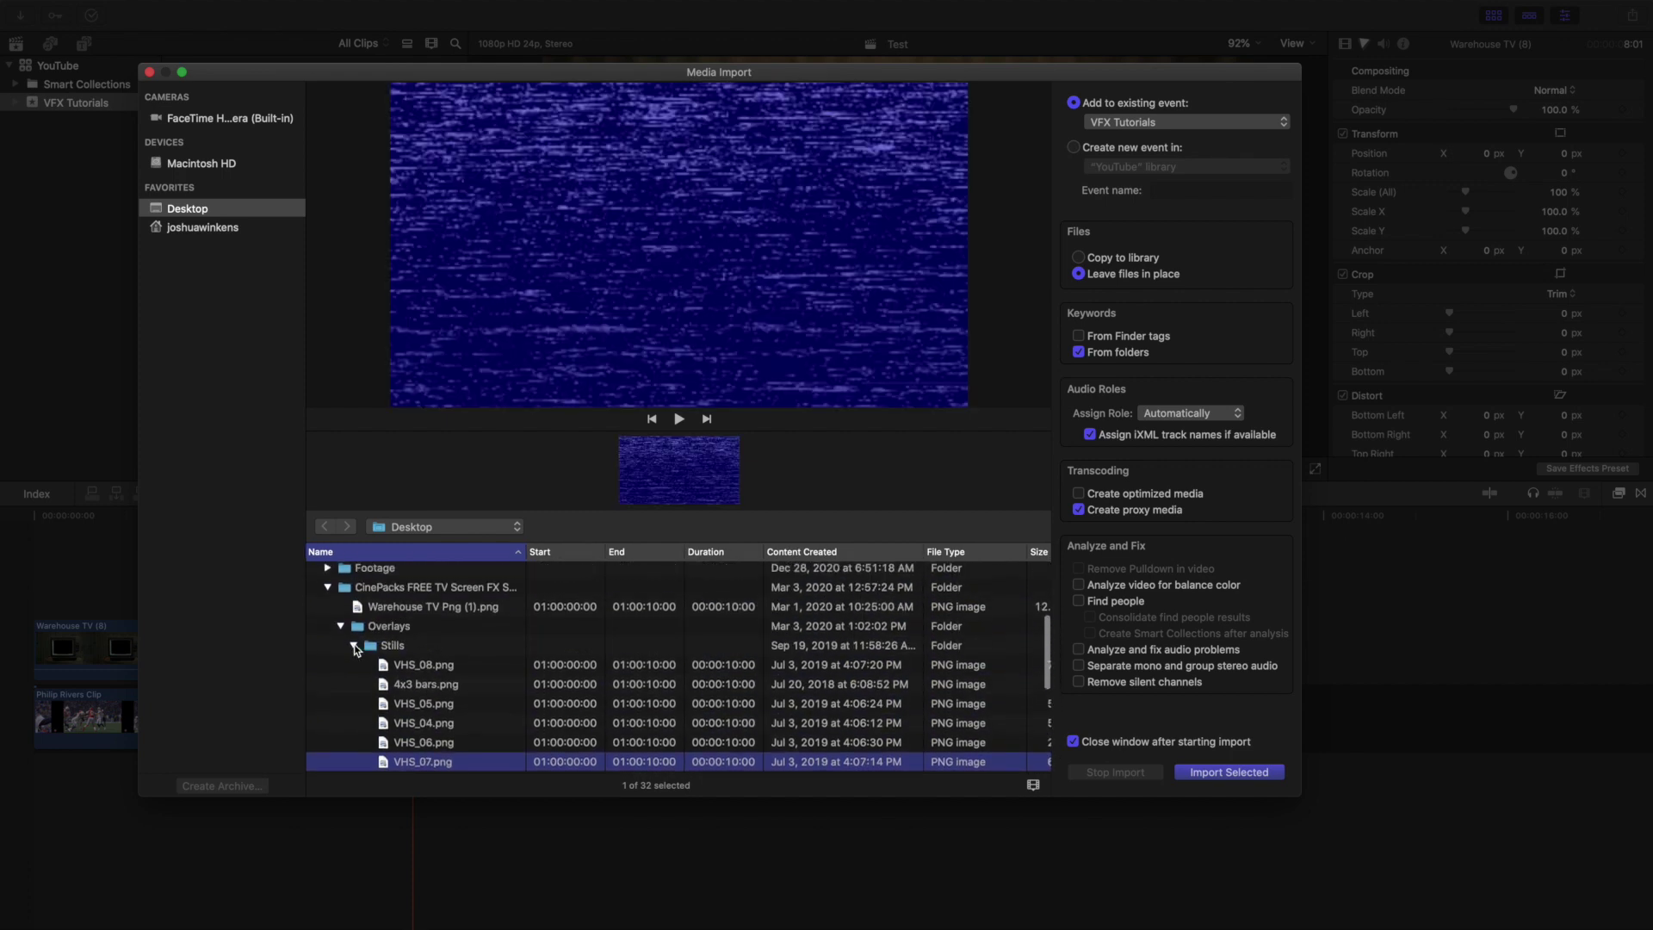
click(354, 645)
scroll(370, 662, down, 3)
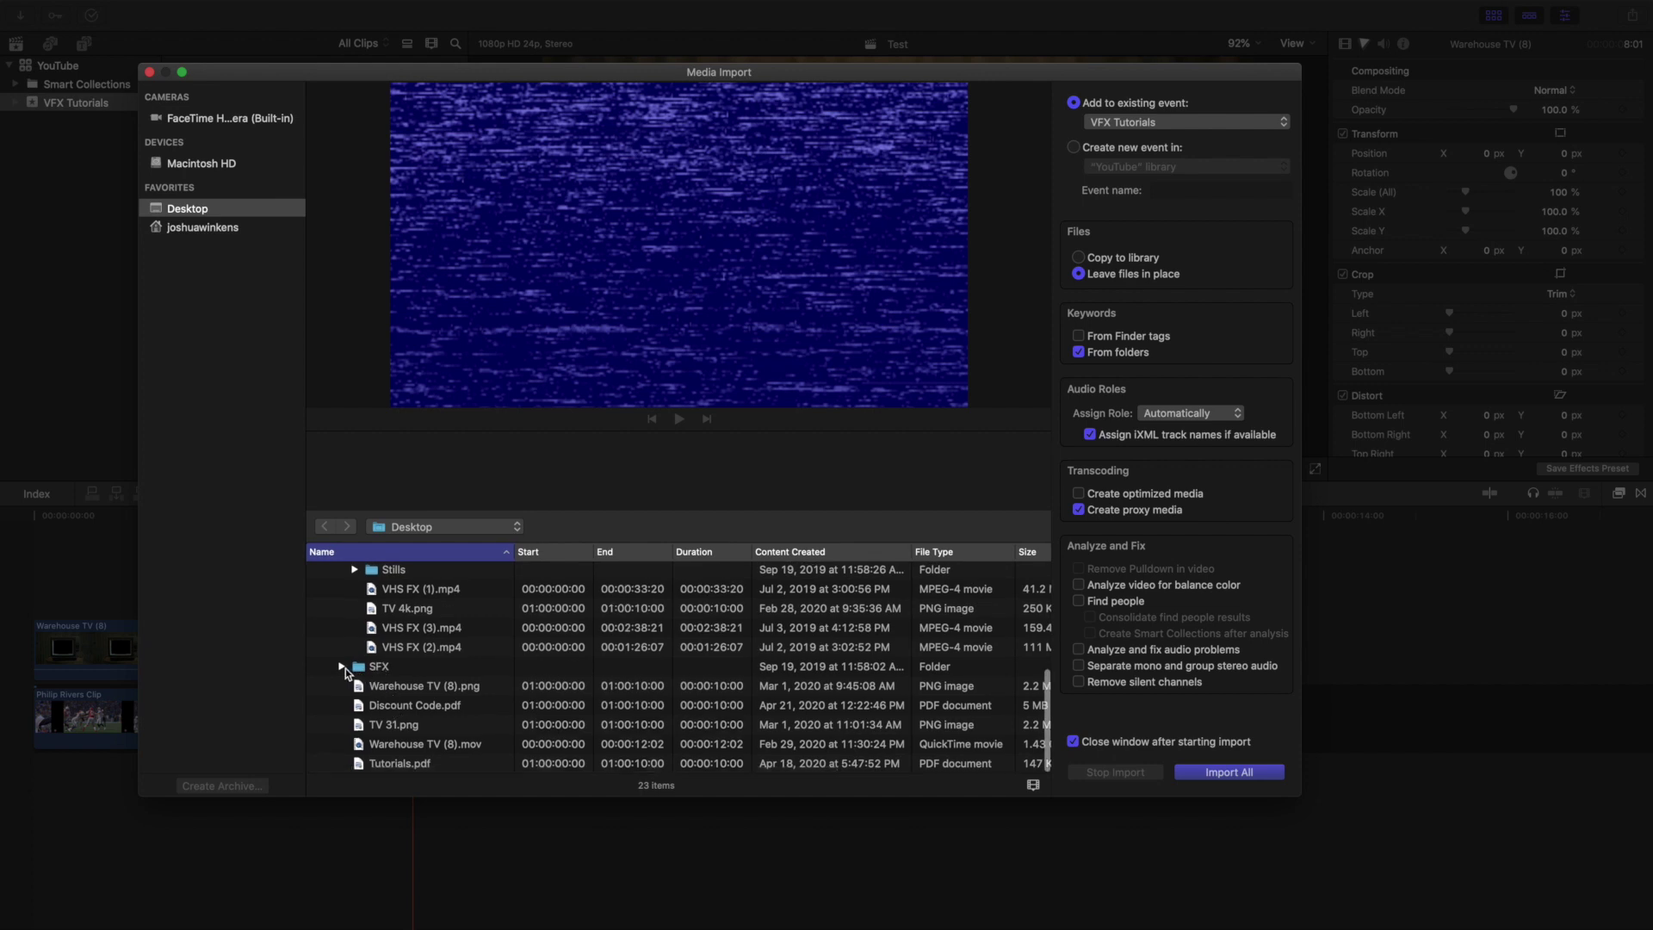
Preview Eject Vhs.wav from SFX, then the Warehouse TV (8).png and TV 31.png images
click(342, 668)
click(348, 683)
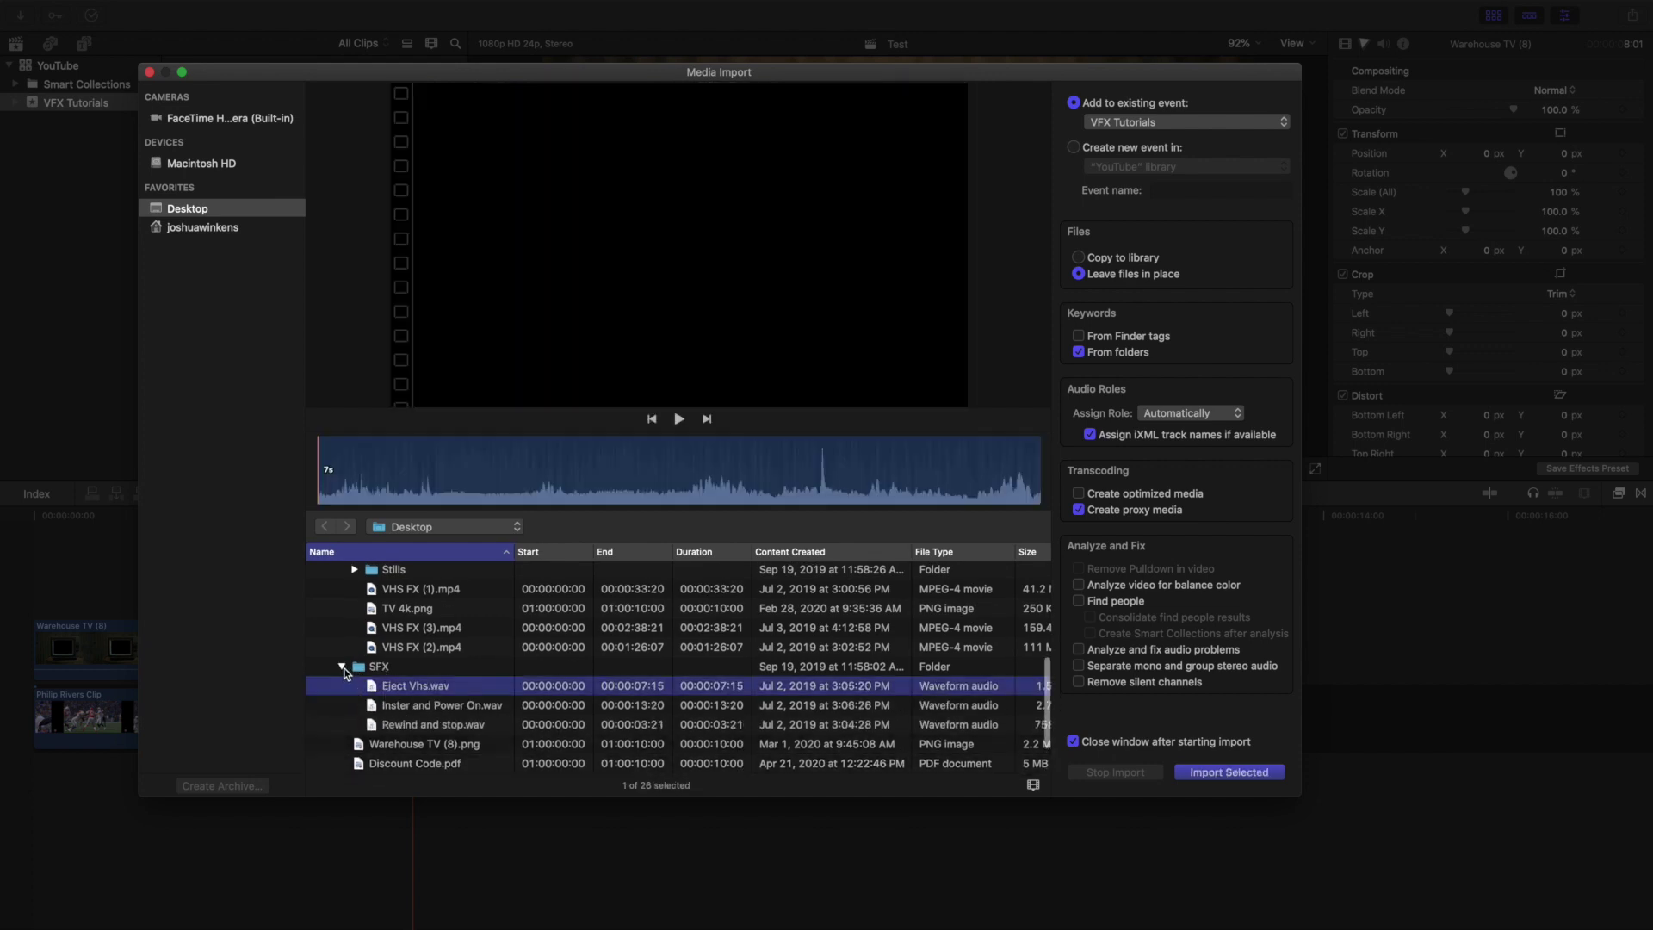
click(342, 667)
click(393, 689)
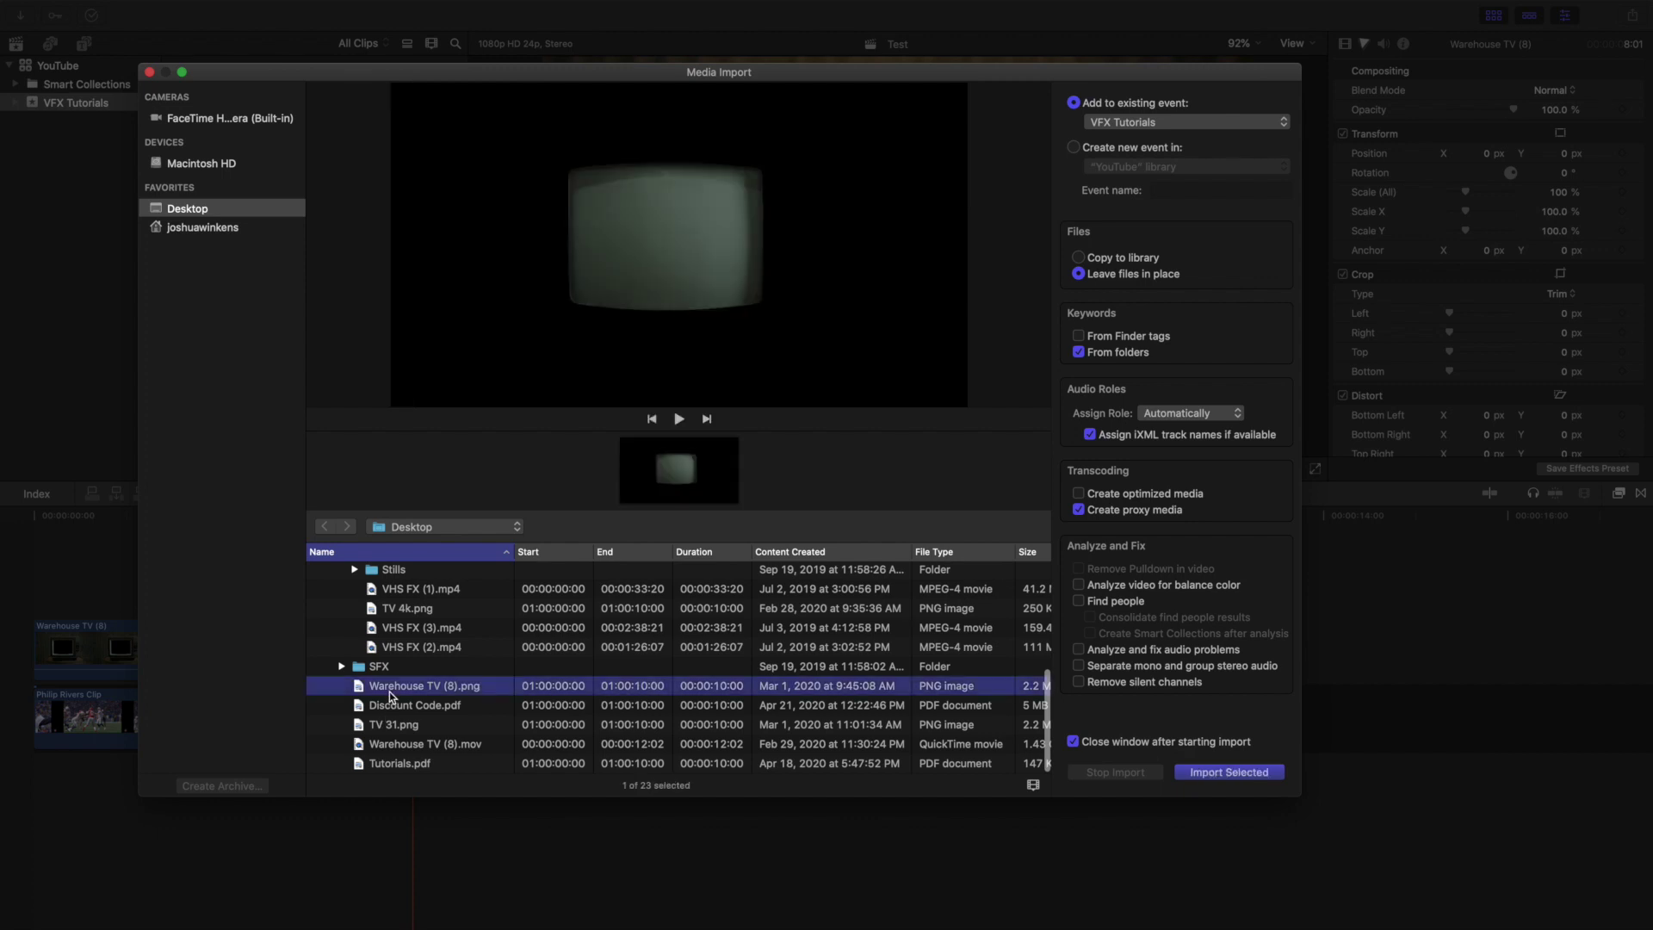
click(392, 726)
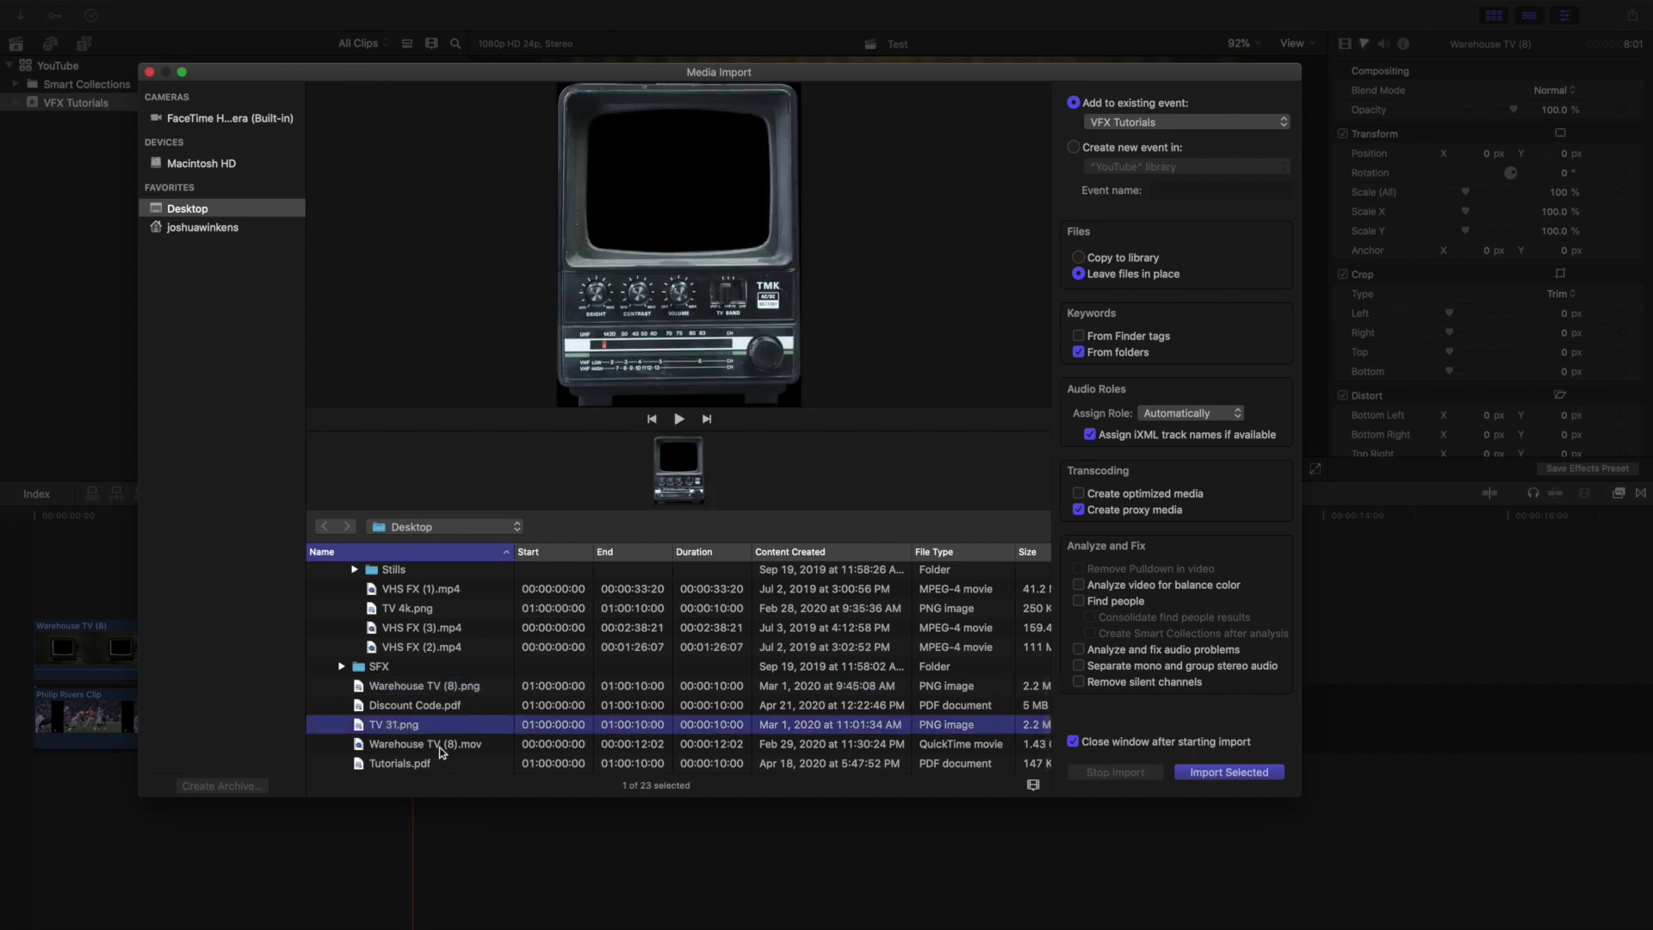
Play the Warehouse TV (8).mov preview, then close Media Import without importing
click(442, 750)
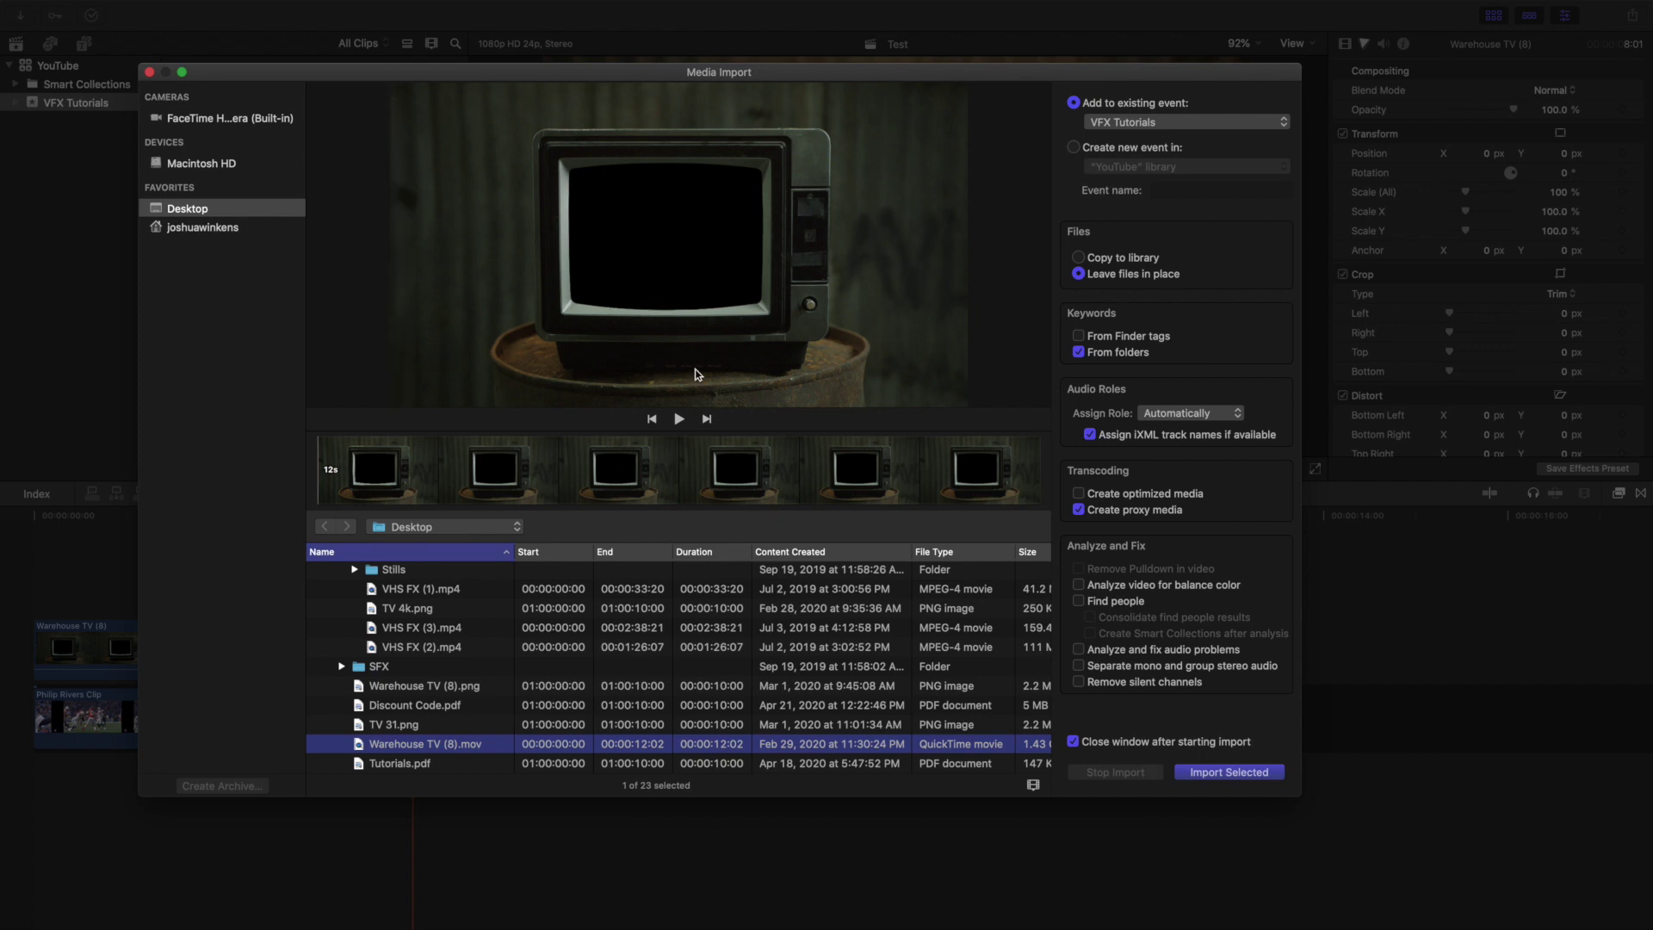
key(space)
key(space)
scroll(509, 607, up, 5)
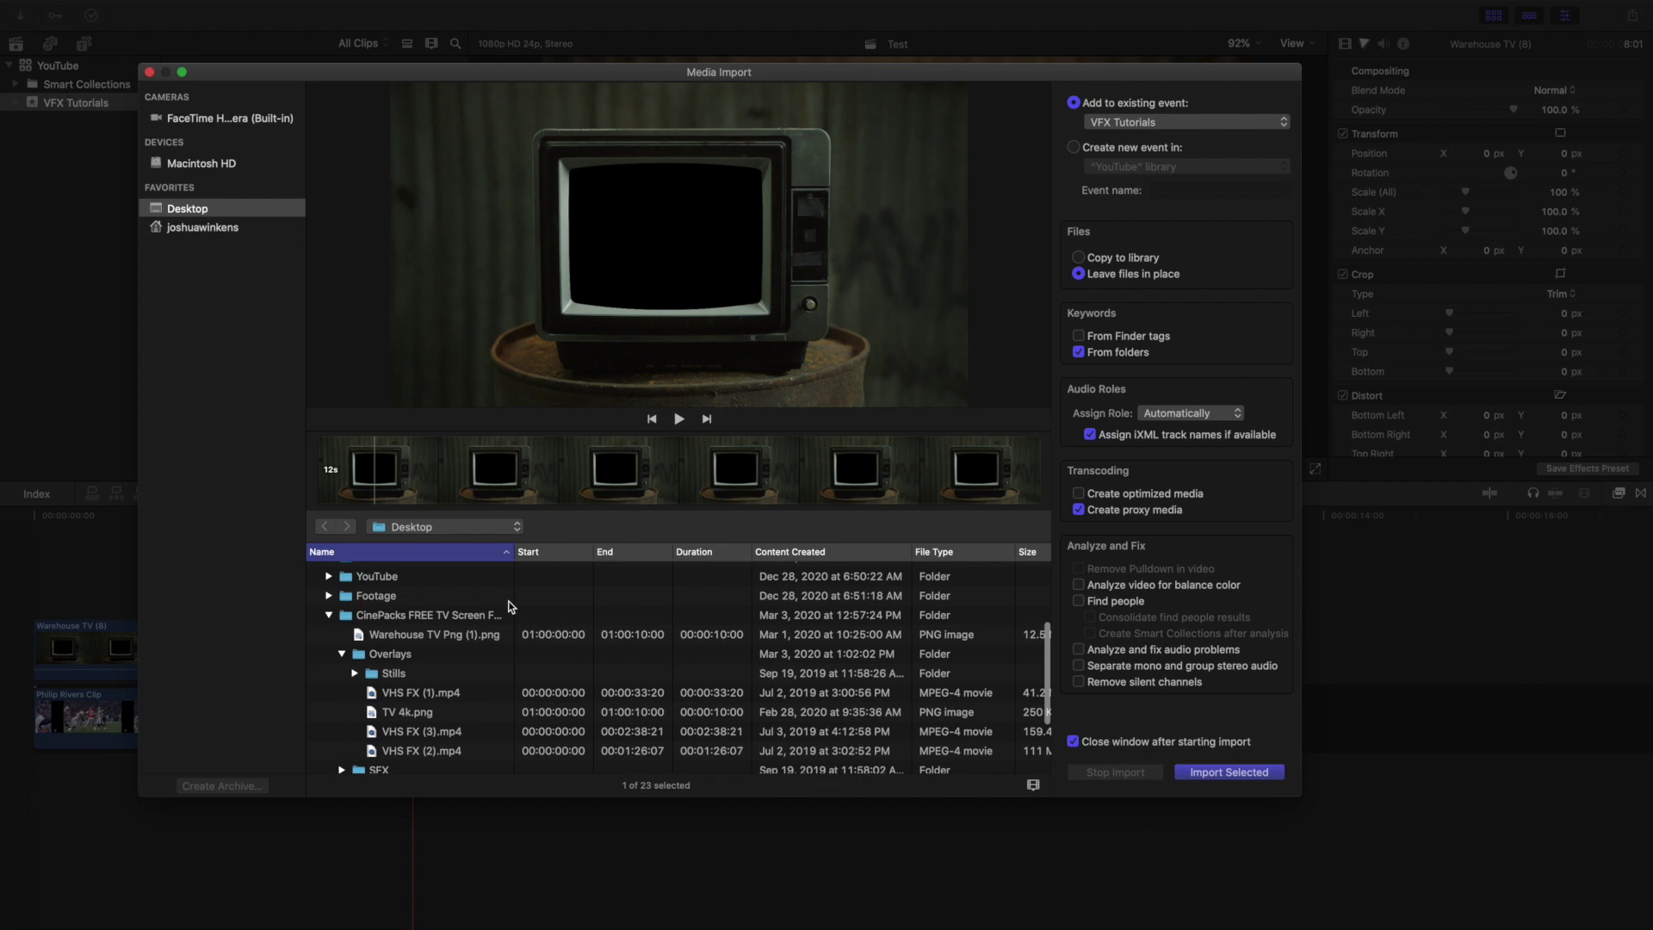
scroll(500, 740, down, 1)
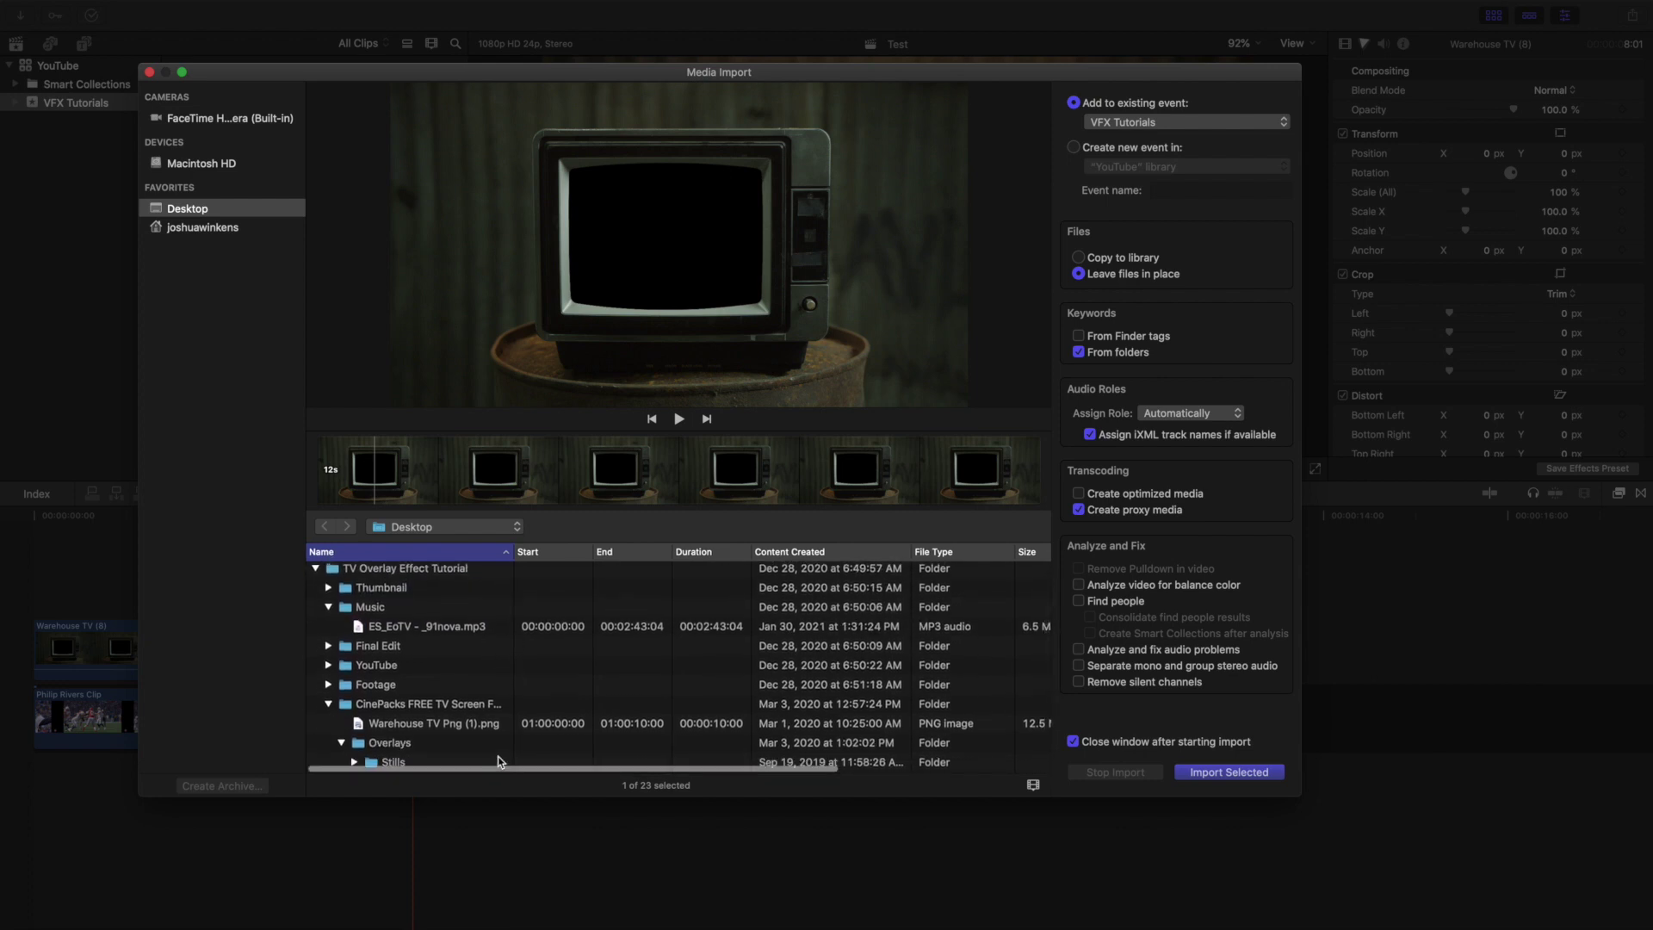
click(485, 723)
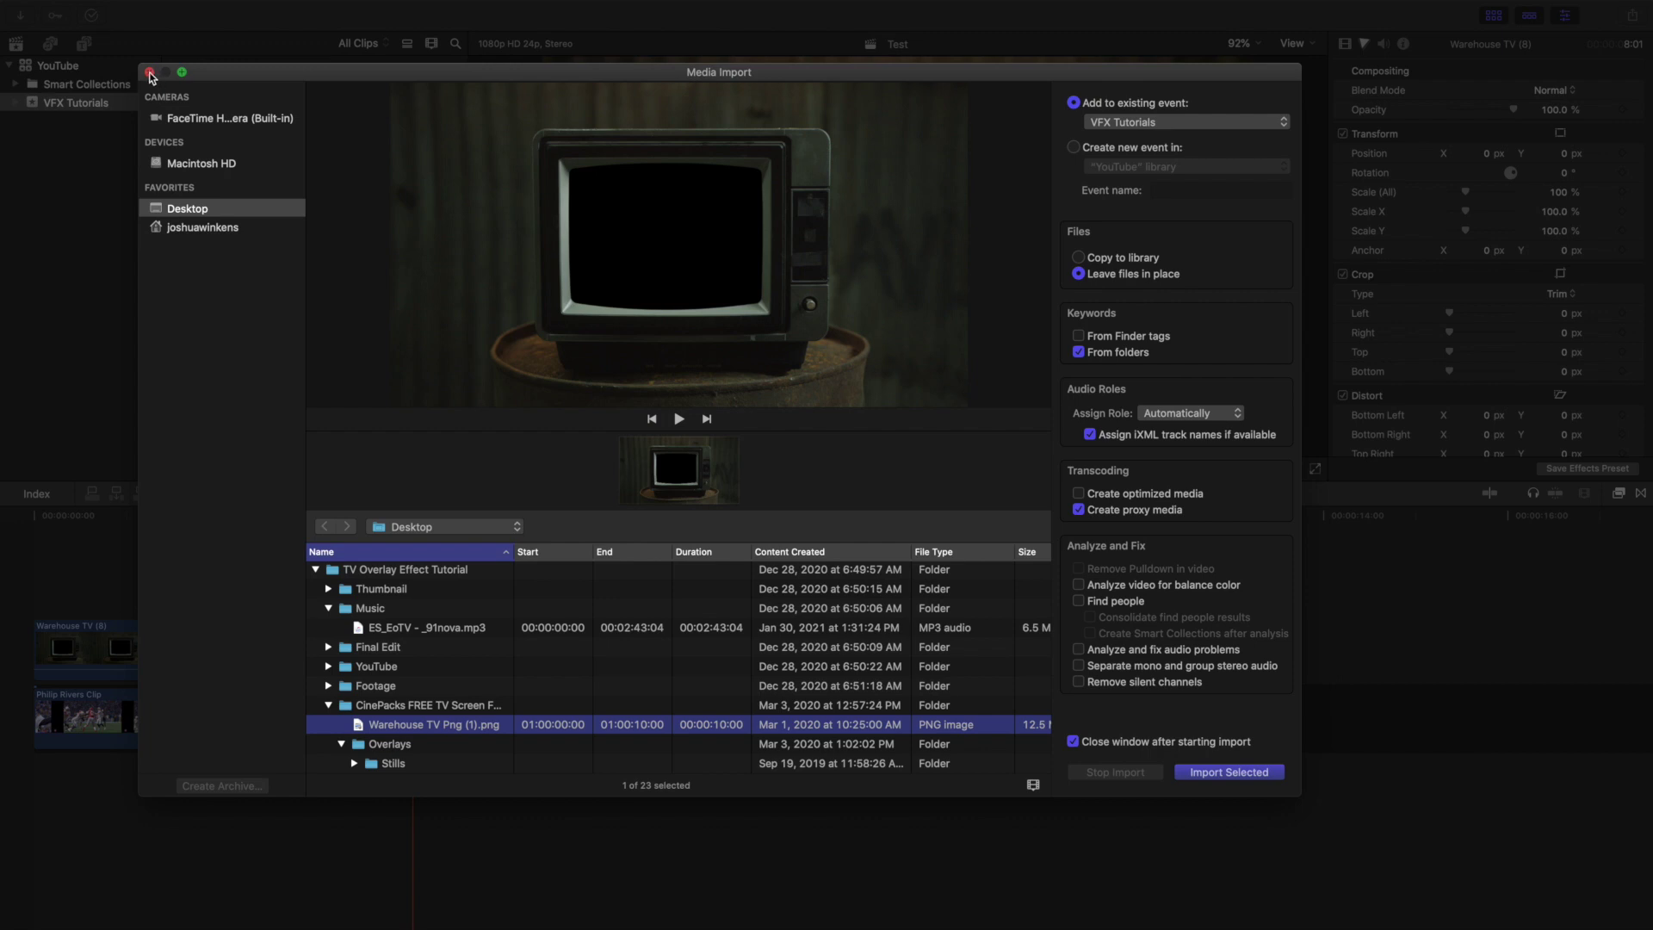
click(150, 73)
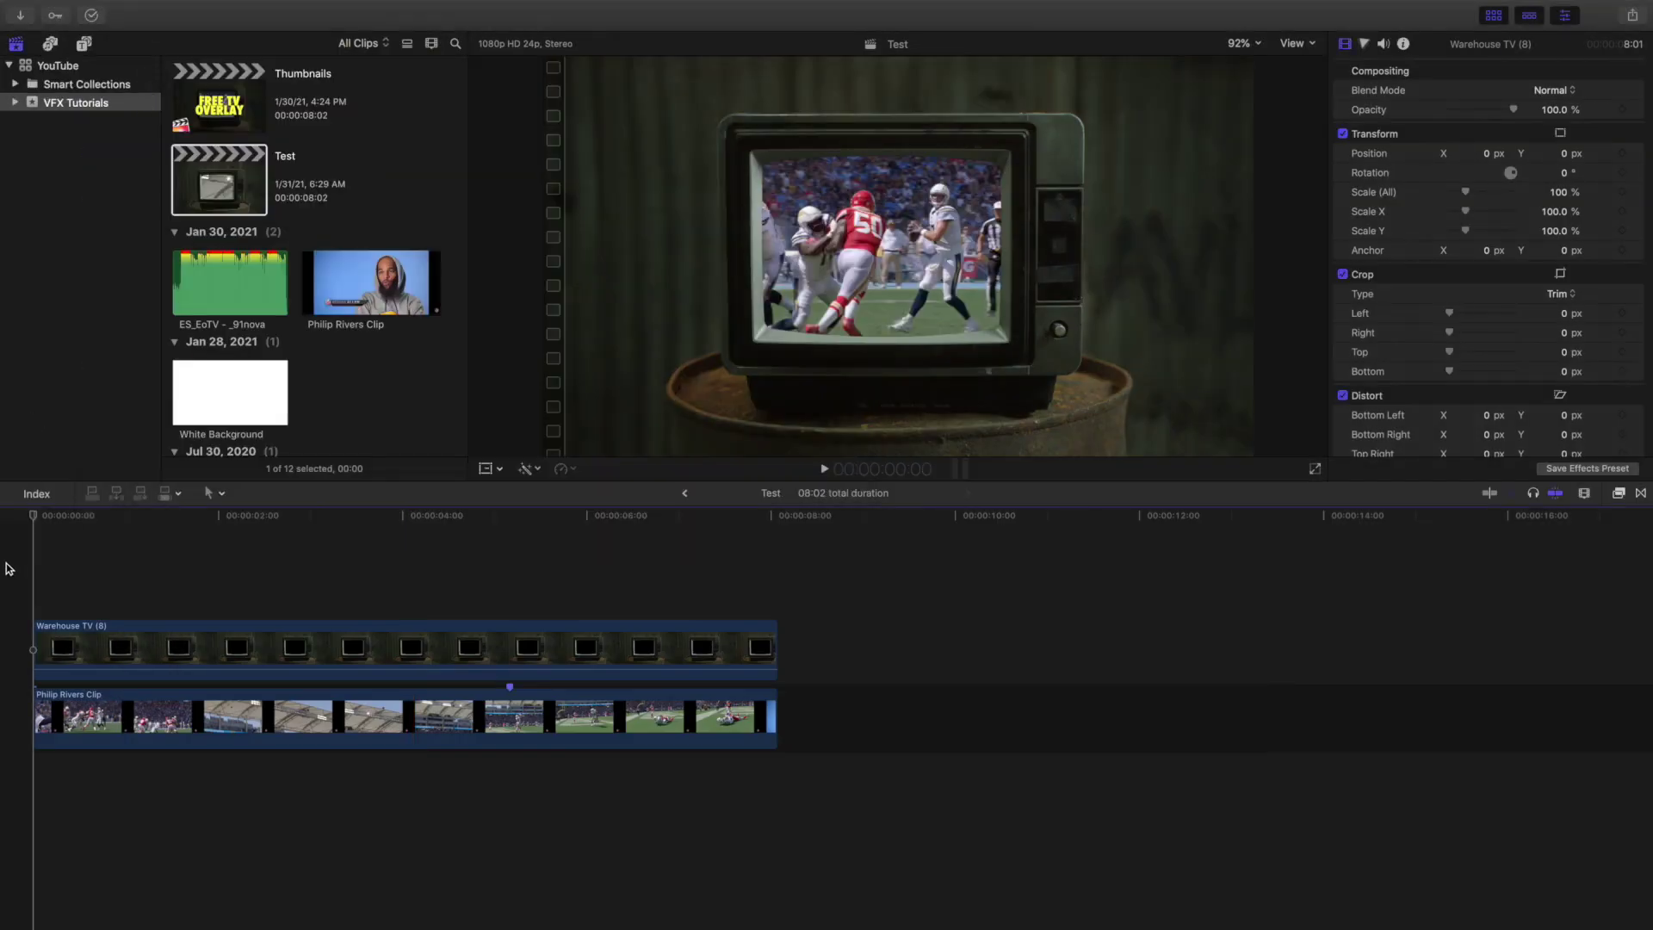